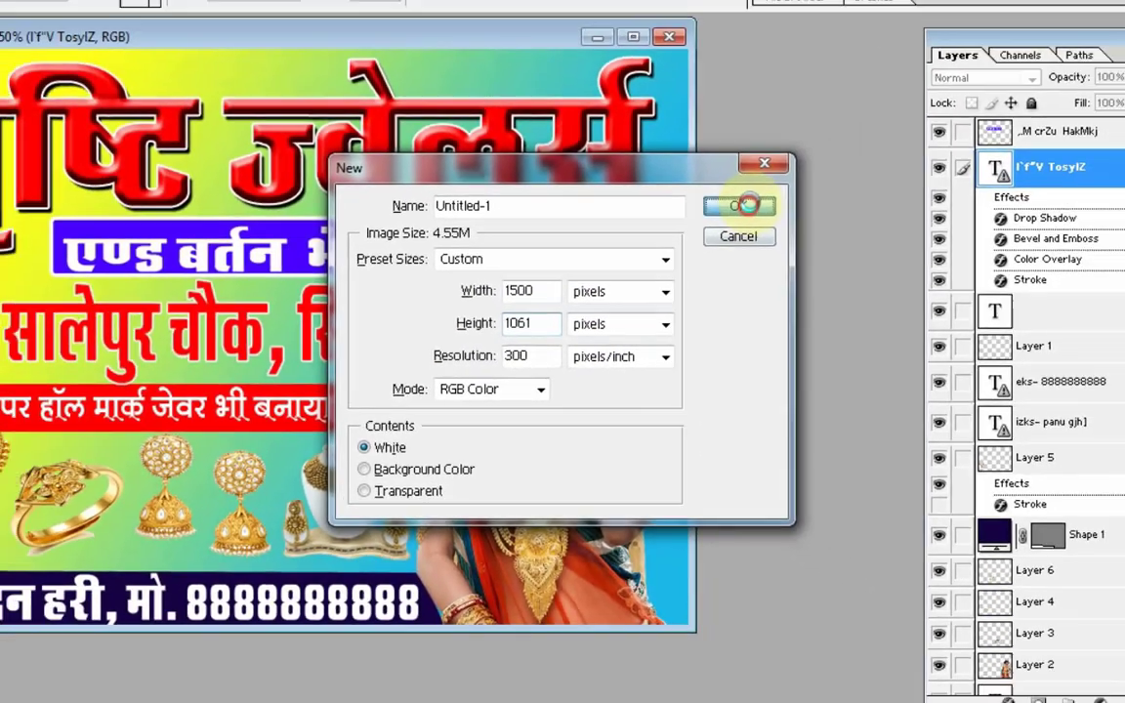
Create a white 1500 × 1061 pixel RGB document at 300 pixels/inch and fill it with a diagonal yellow-to-blue linear gradient
click(809, 147)
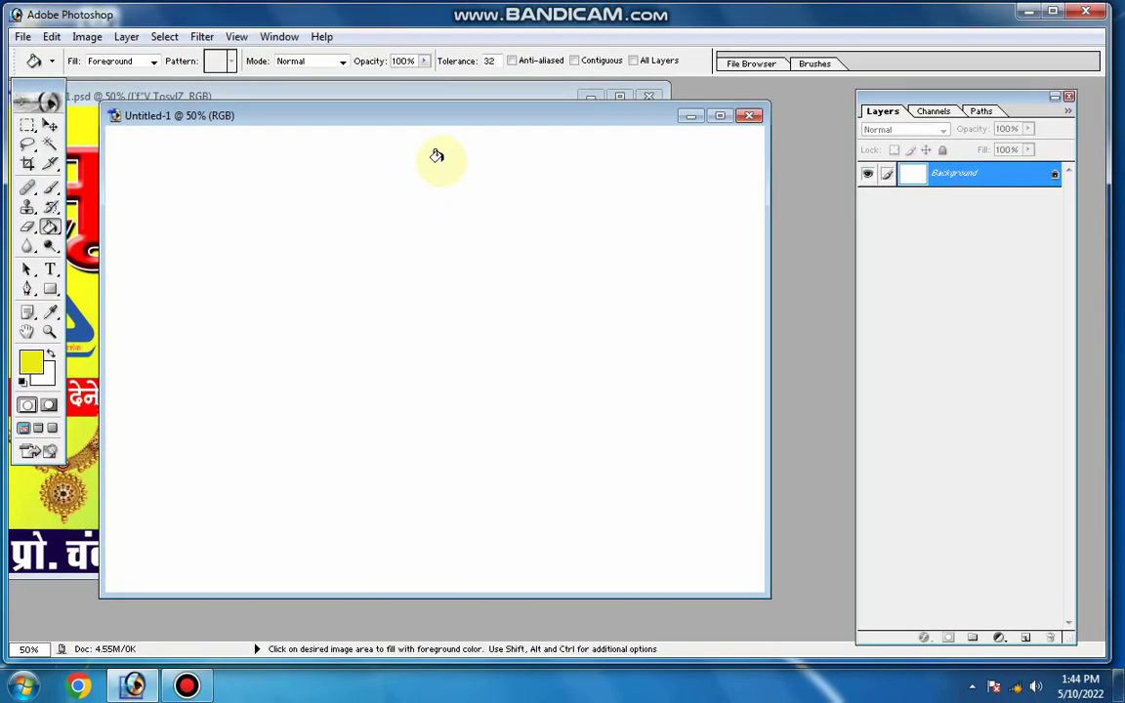
drag(446, 123, 462, 136)
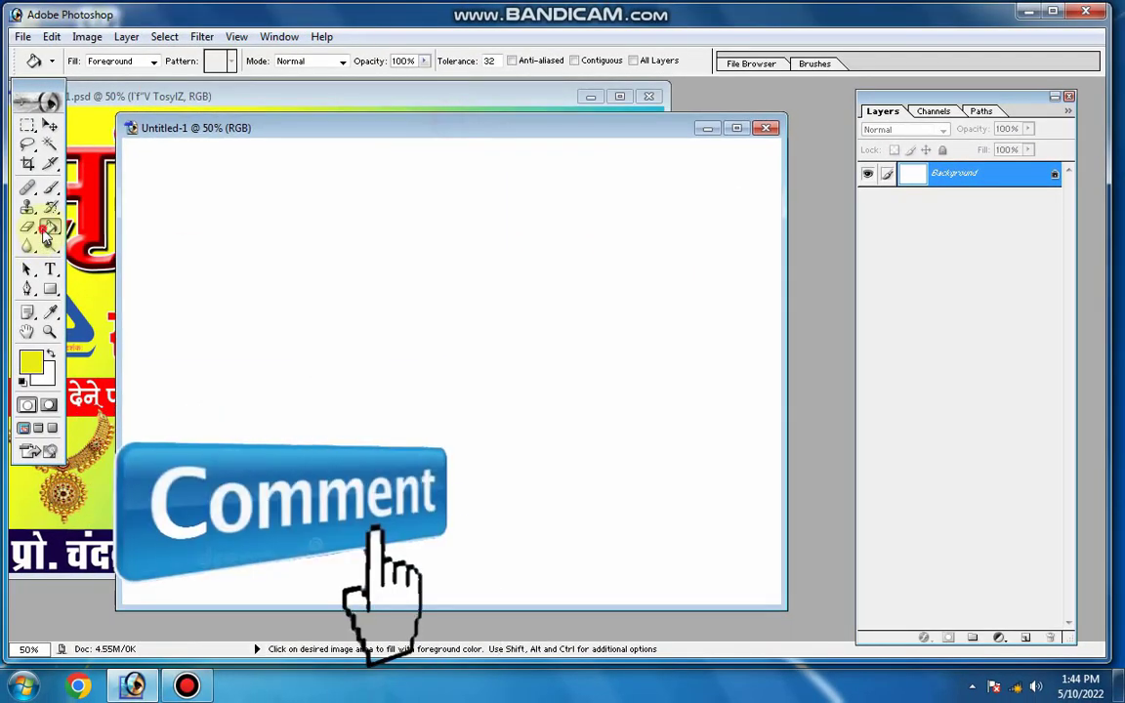
click(49, 230)
click(91, 245)
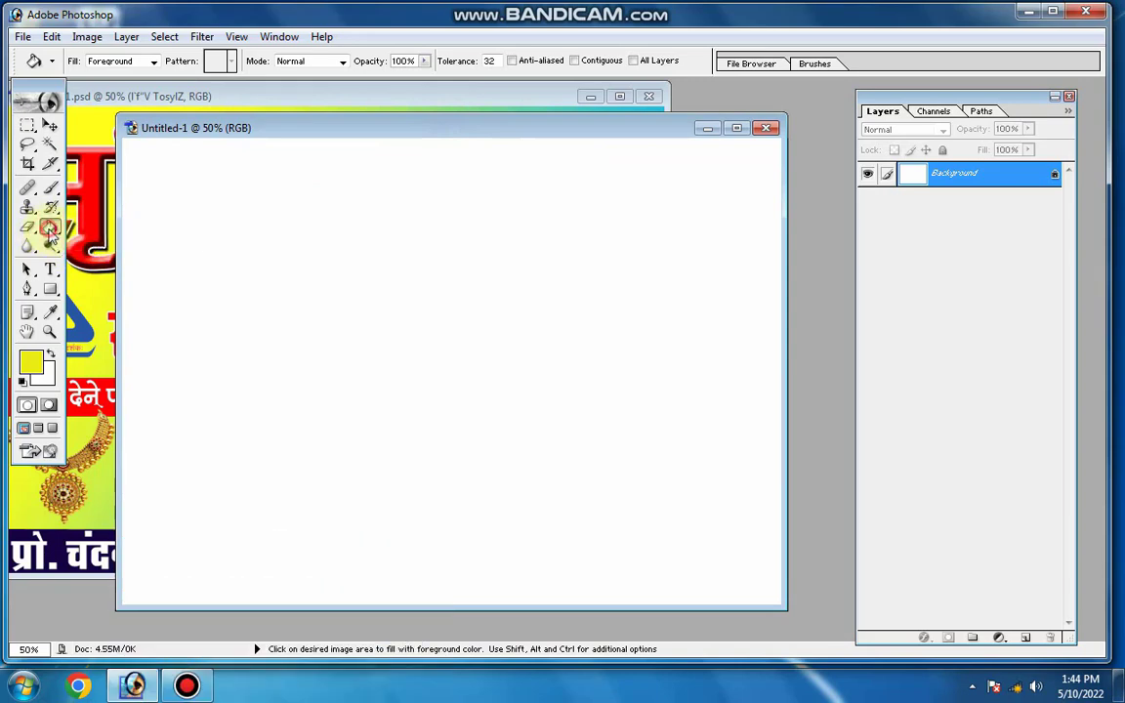
click(49, 231)
click(113, 229)
click(95, 62)
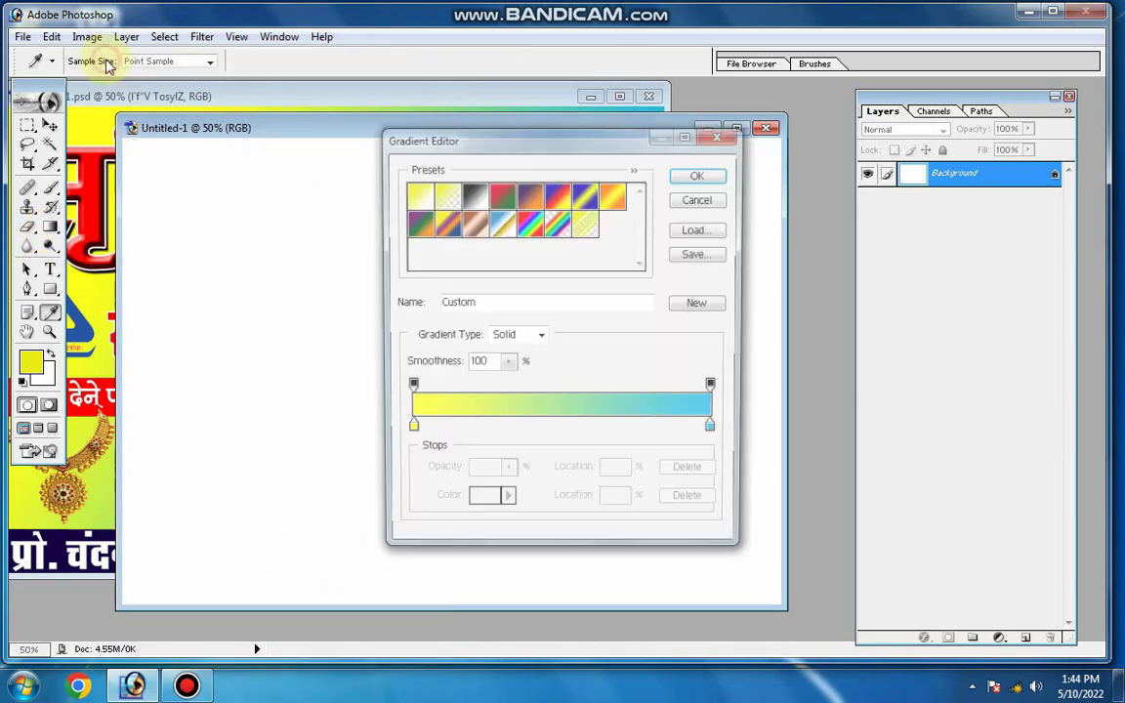
click(700, 175)
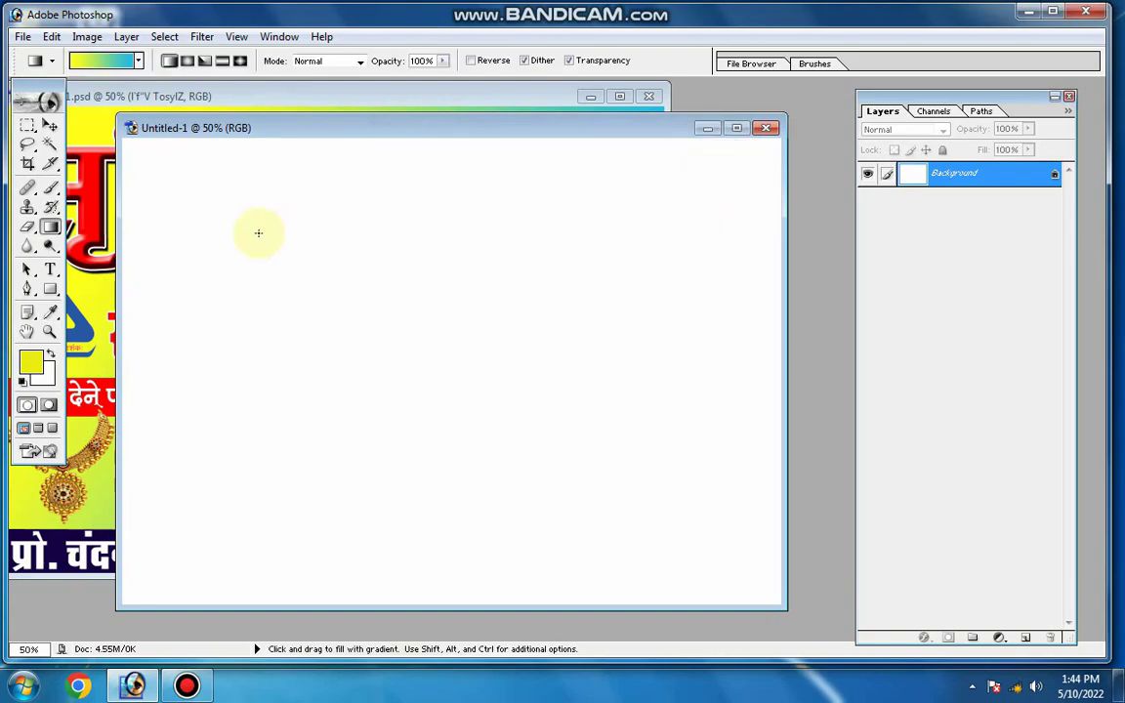
drag(173, 249, 647, 483)
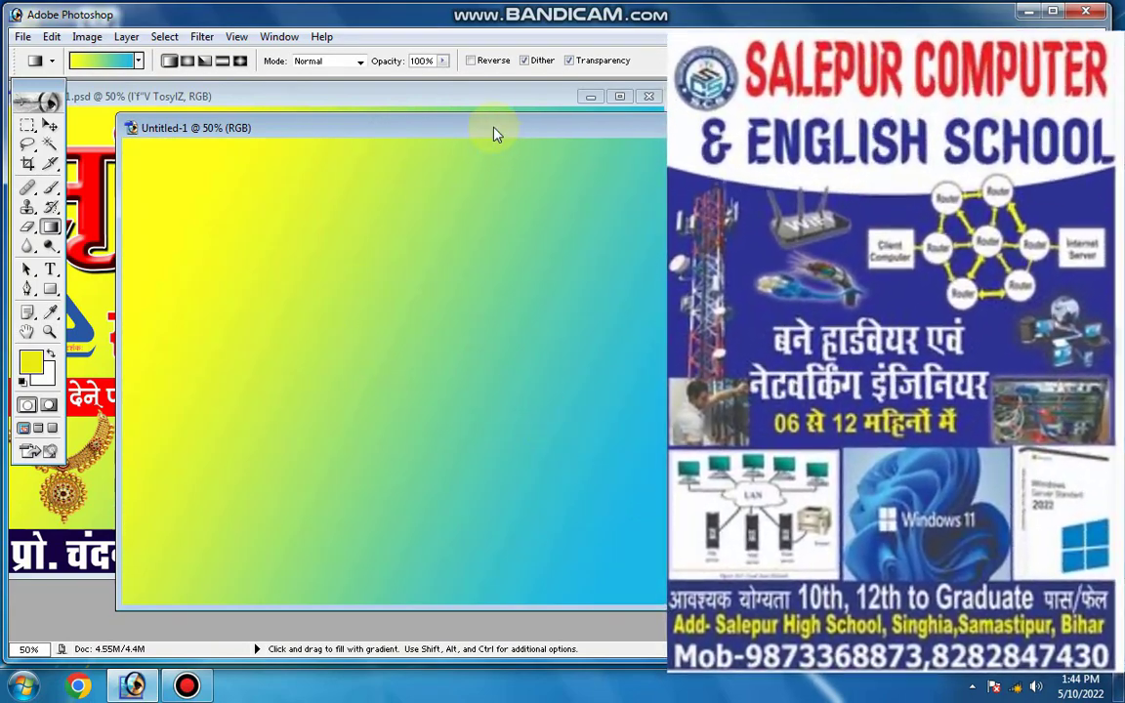
Copy the red heading सृष्टि ज्वेलर्स from the finished jewellery banner into the new document and place it across the canvas's upper edge
drag(446, 127, 513, 170)
click(49, 125)
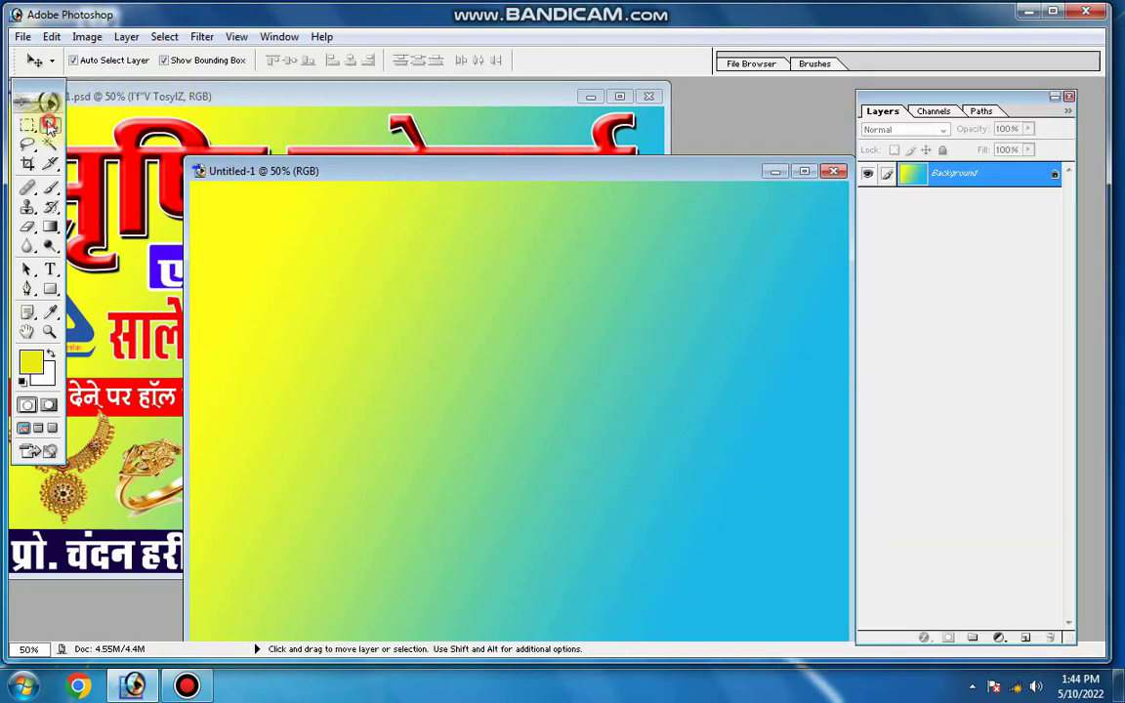
click(149, 171)
drag(119, 152, 430, 260)
double_click(572, 172)
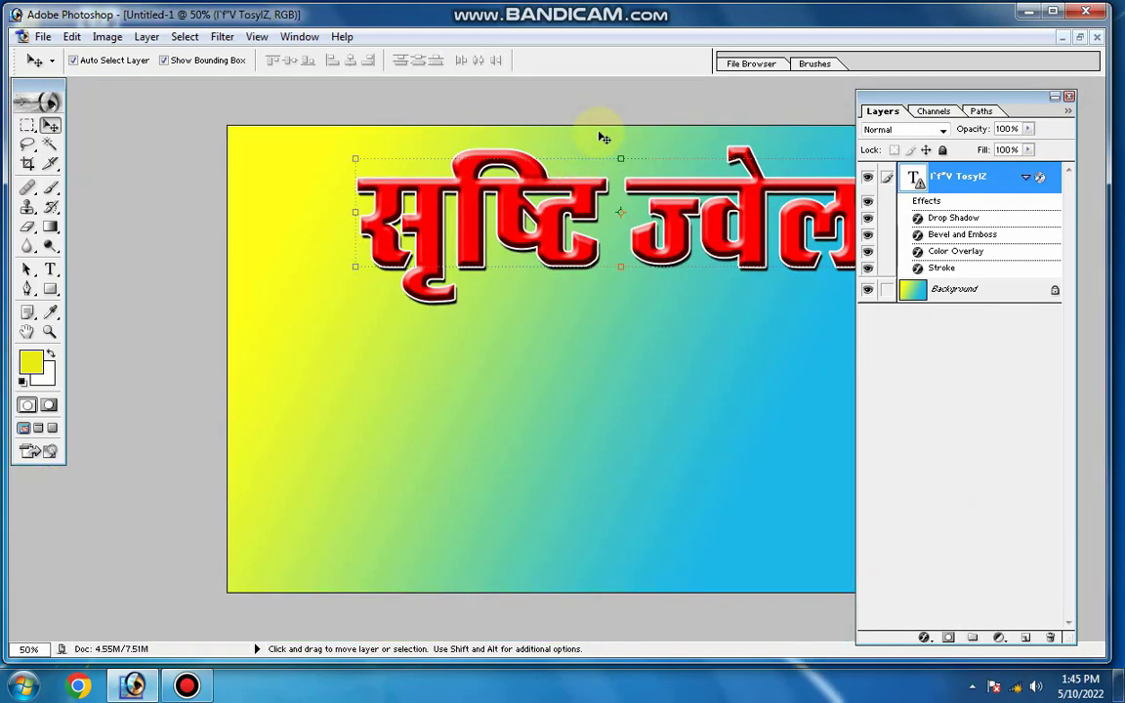
click(1079, 37)
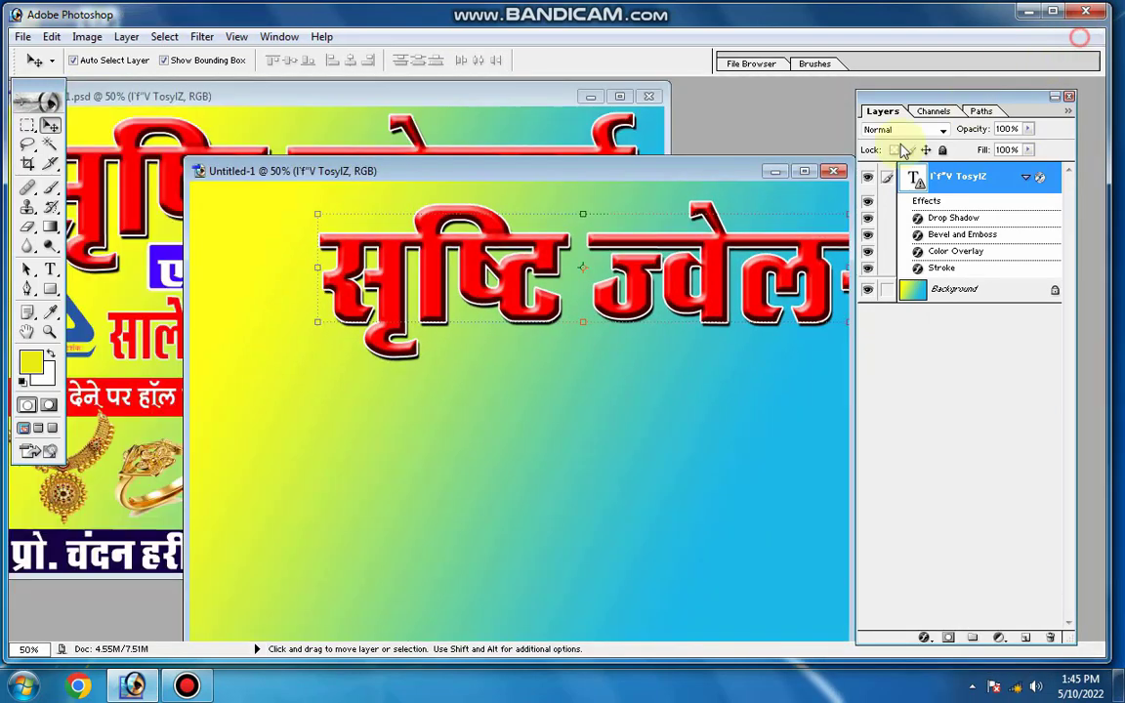
click(1068, 97)
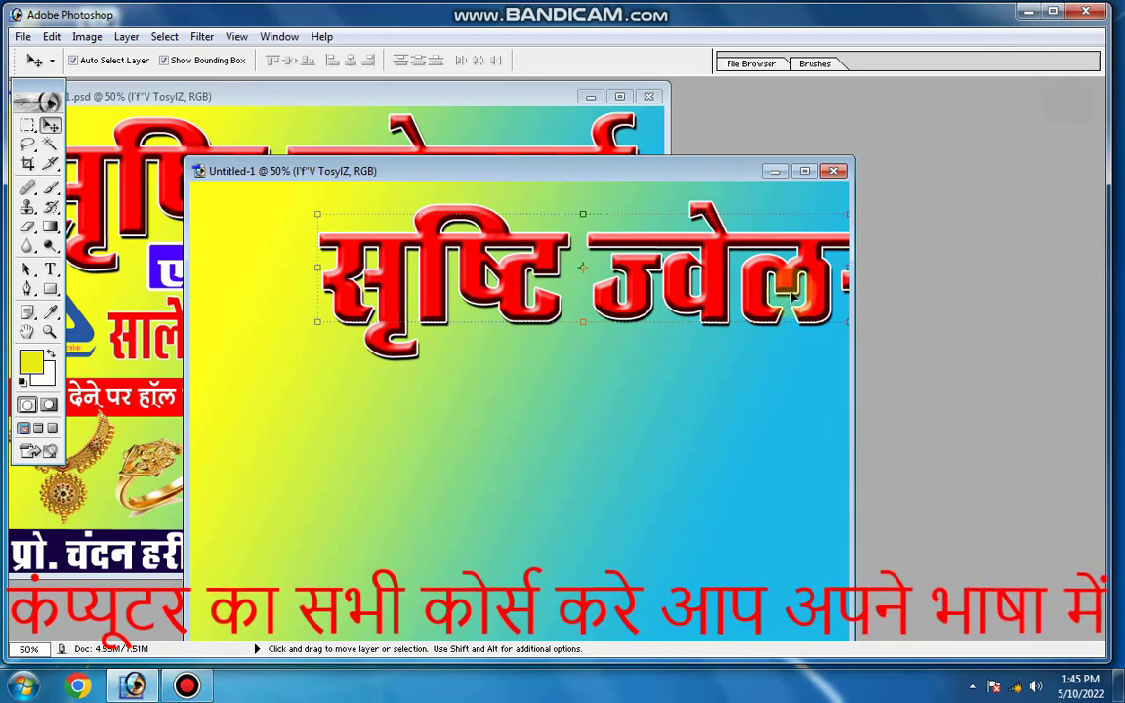
drag(791, 275, 661, 264)
Turn off Bevel and Emboss on the heading and set its drop shadow distance to 22 px
click(285, 38)
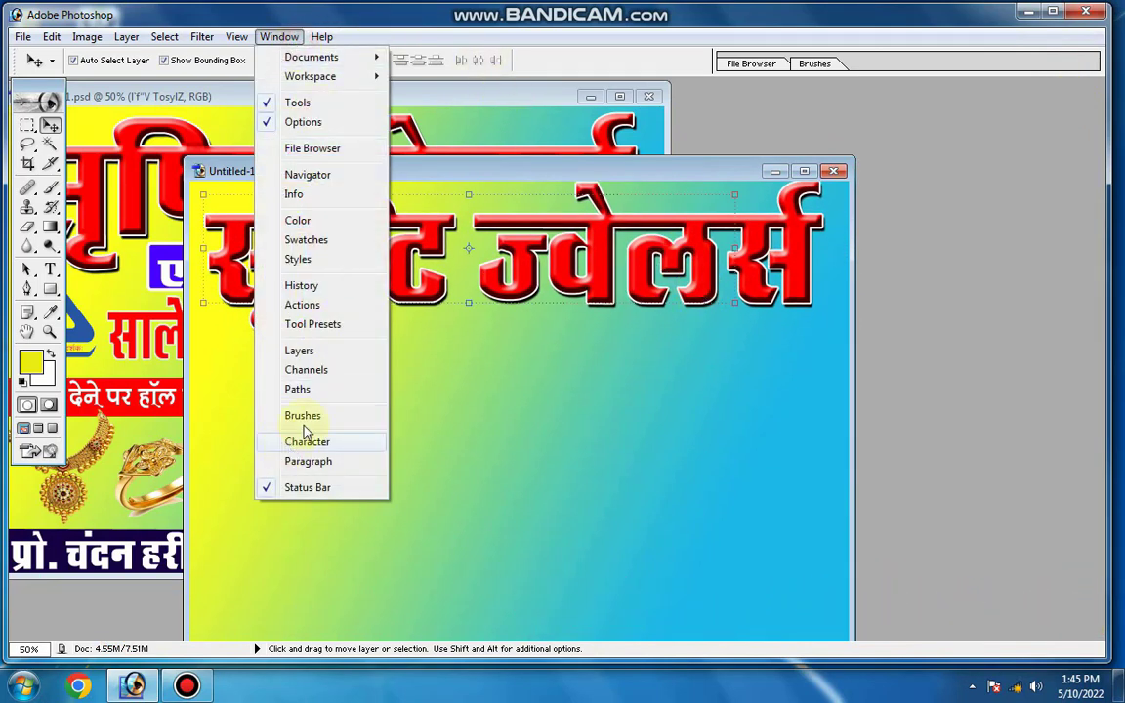
click(299, 352)
click(923, 638)
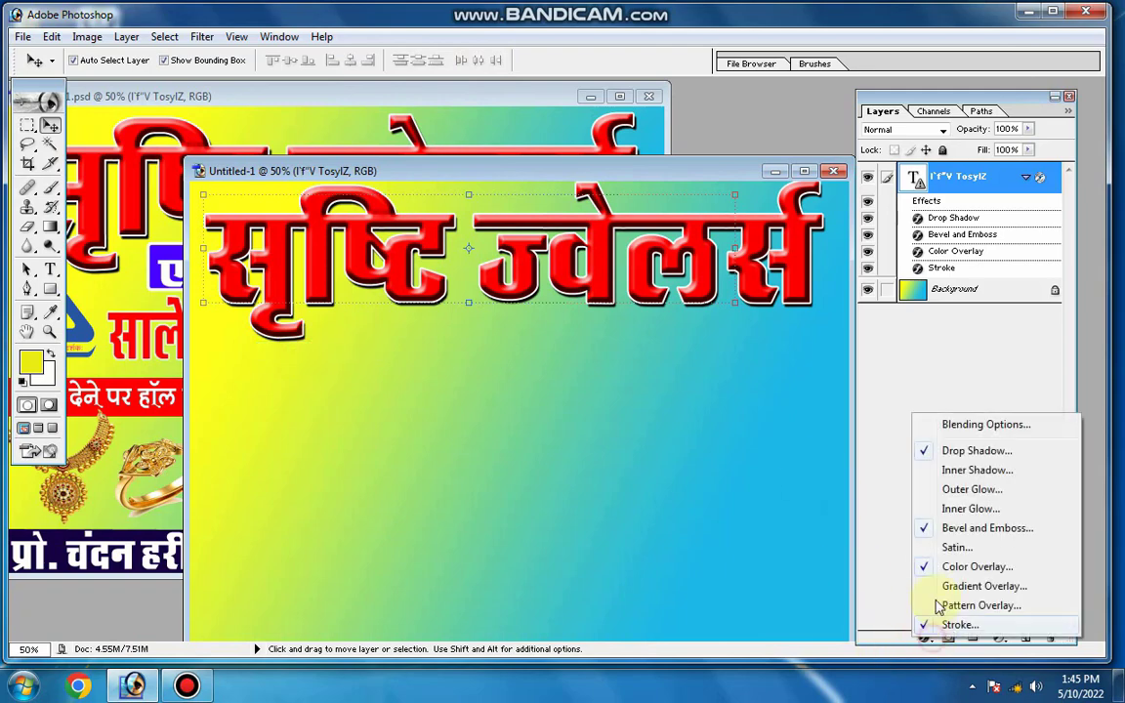
click(945, 453)
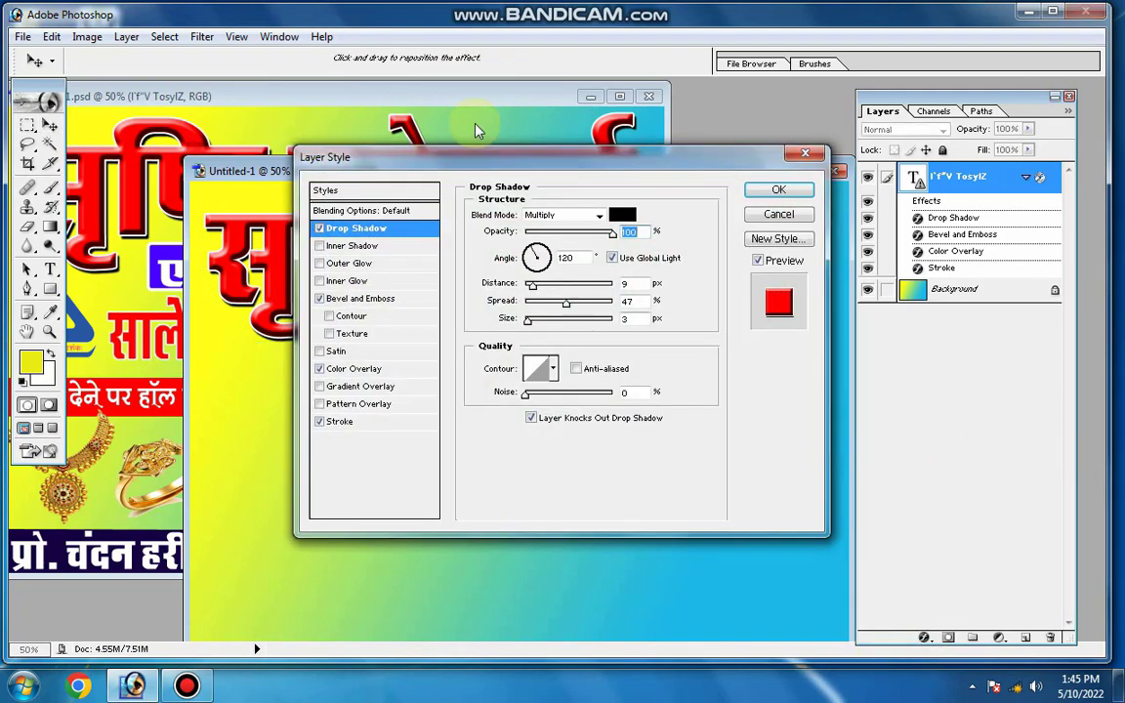
drag(525, 159, 830, 165)
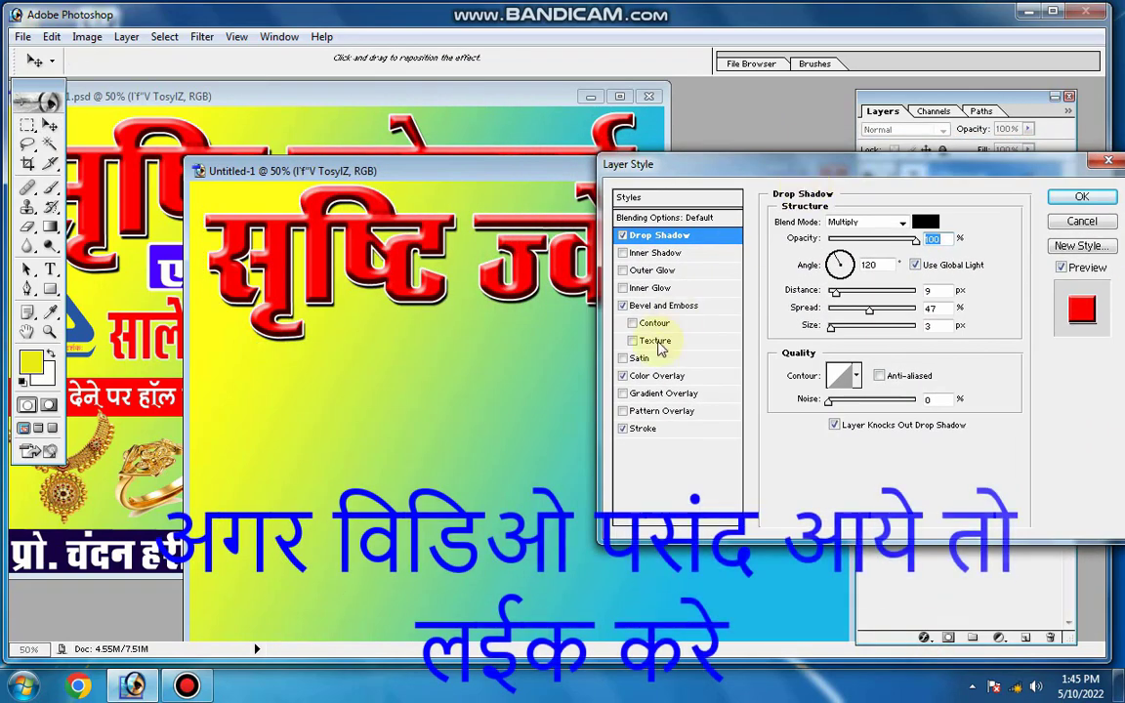
click(624, 306)
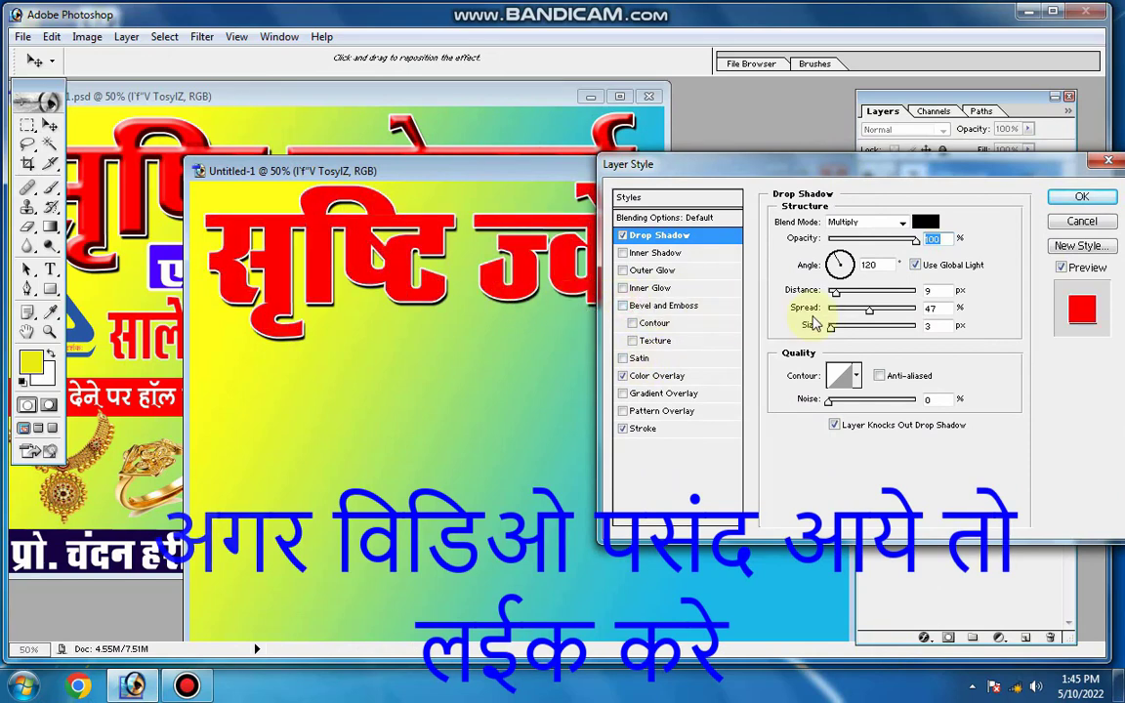
drag(835, 291, 854, 309)
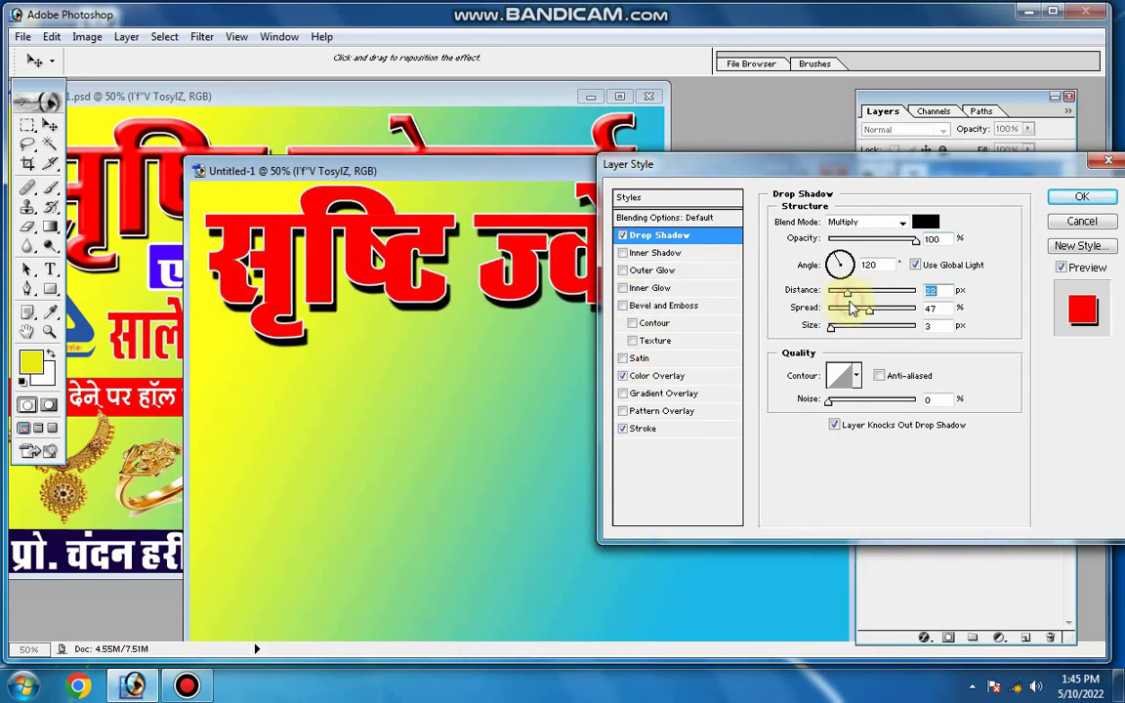
Turn the heading's Bevel and Emboss back on with size 21 px, highlight opacity 93% and shadow colour FFE3E3
click(665, 306)
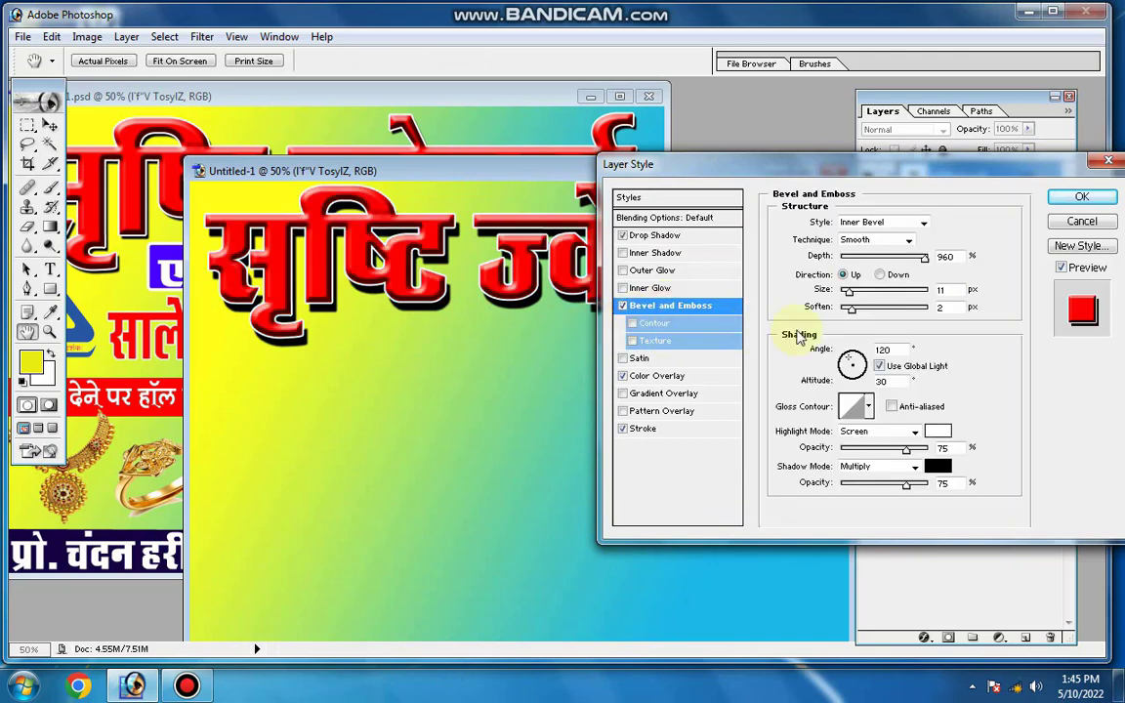
click(940, 471)
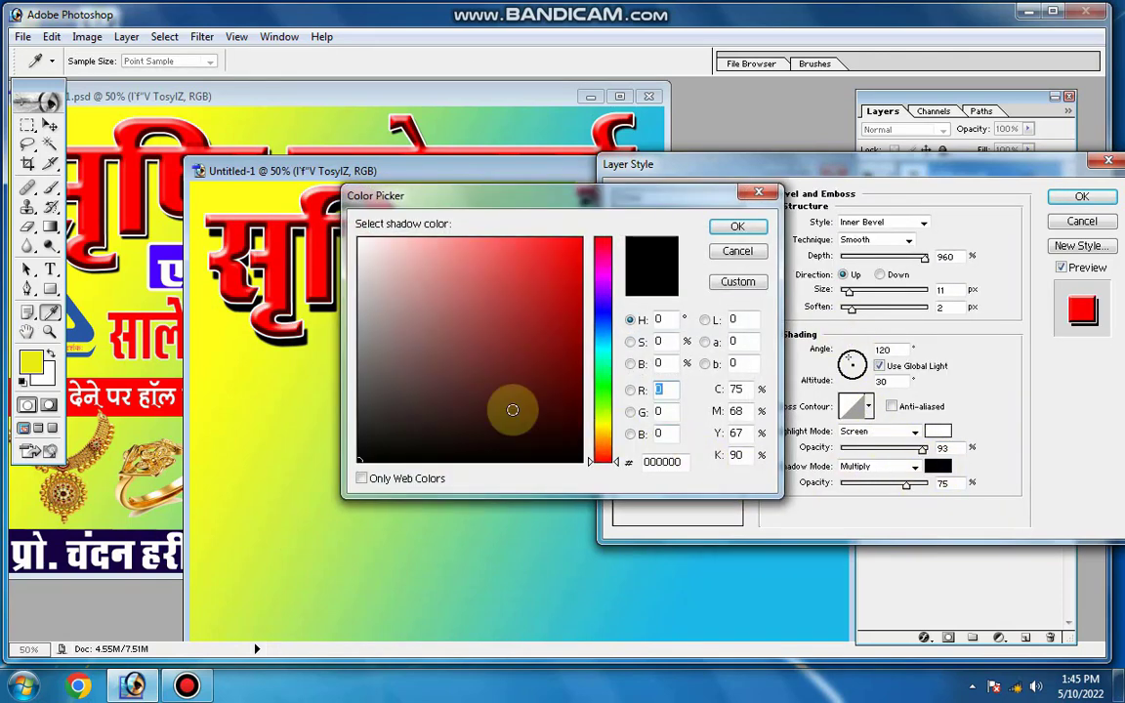
drag(443, 309, 378, 218)
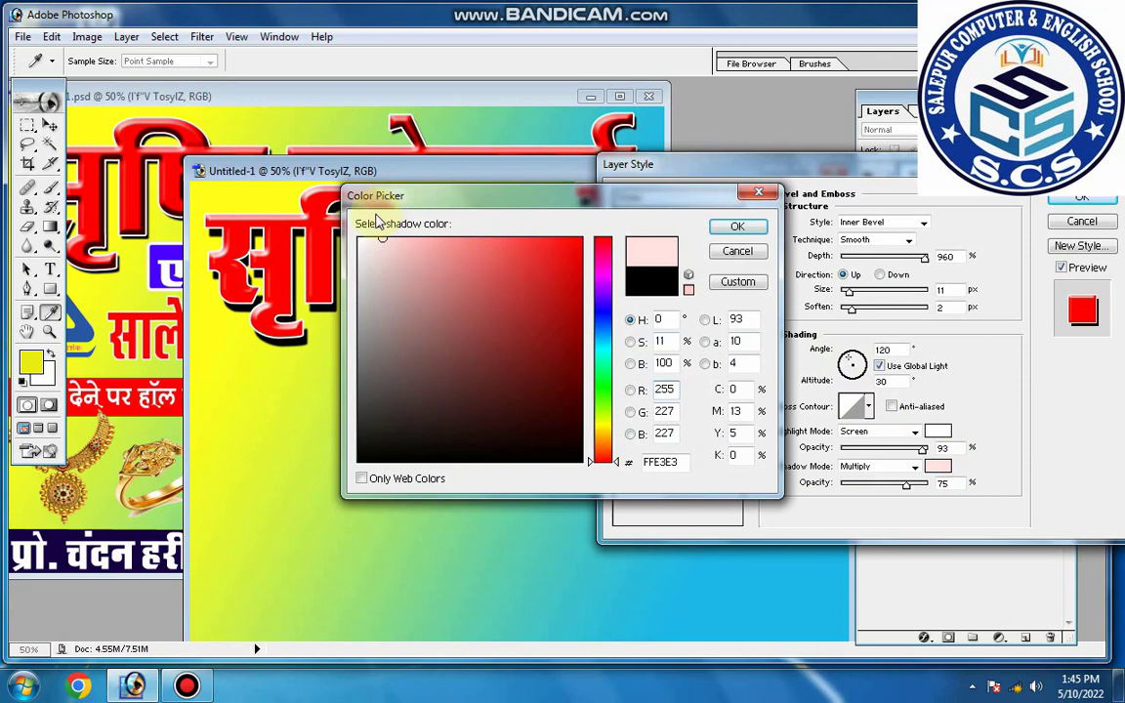
click(737, 226)
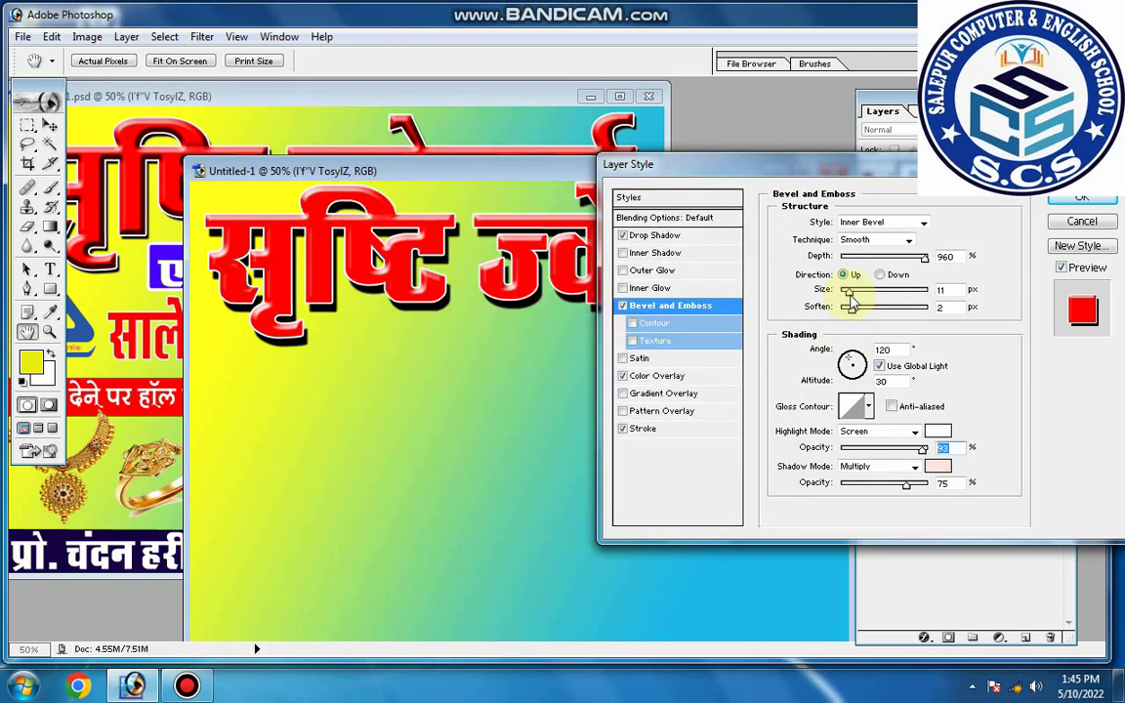
drag(851, 302, 852, 304)
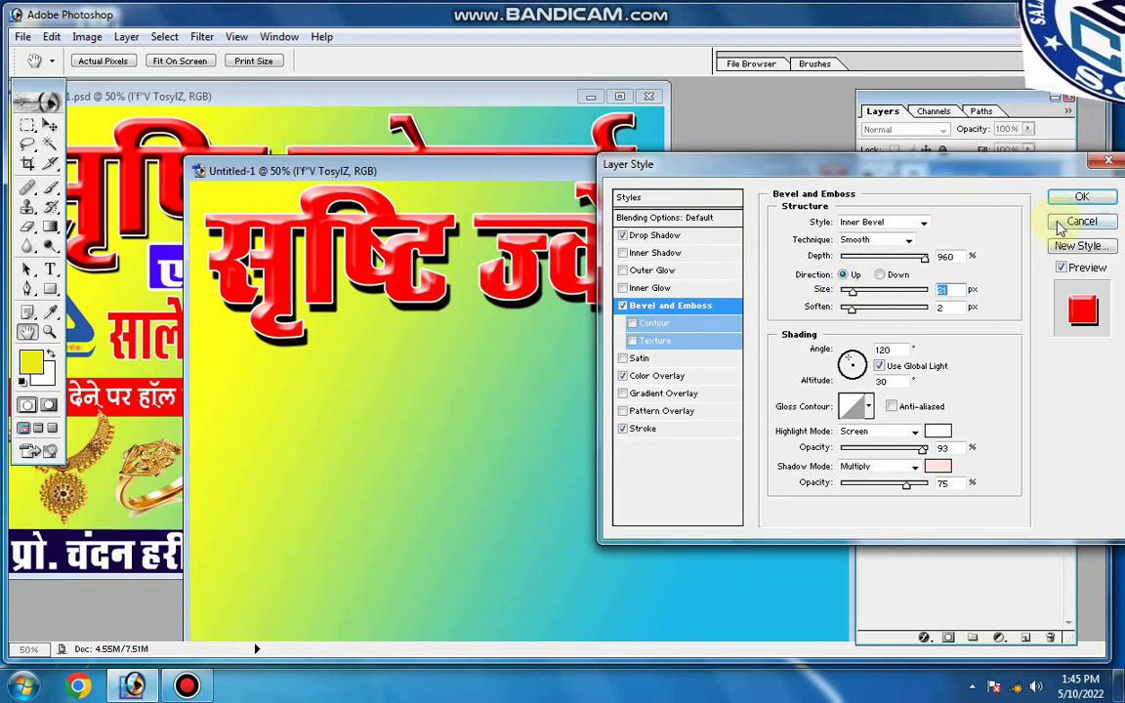
Adjust the size of the heading's white outside stroke to a thin outline and apply the layer style
click(667, 428)
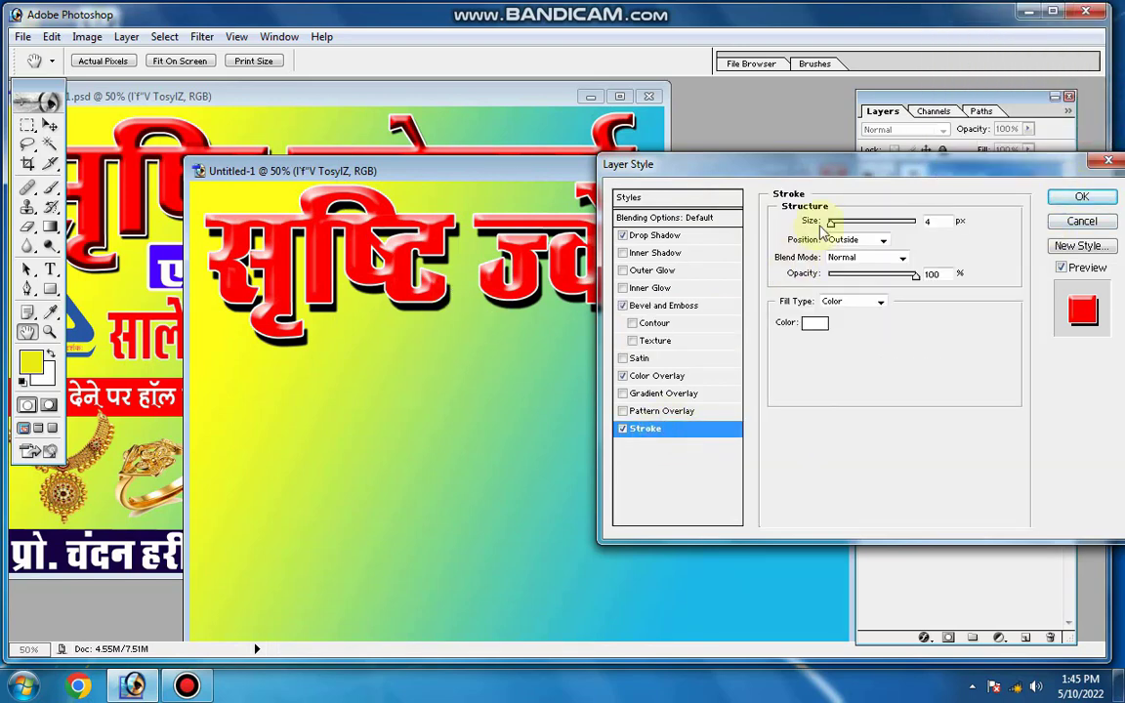
mouse_move(831, 226)
mouse_down()
mouse_move(843, 237)
mouse_move(830, 223)
mouse_up()
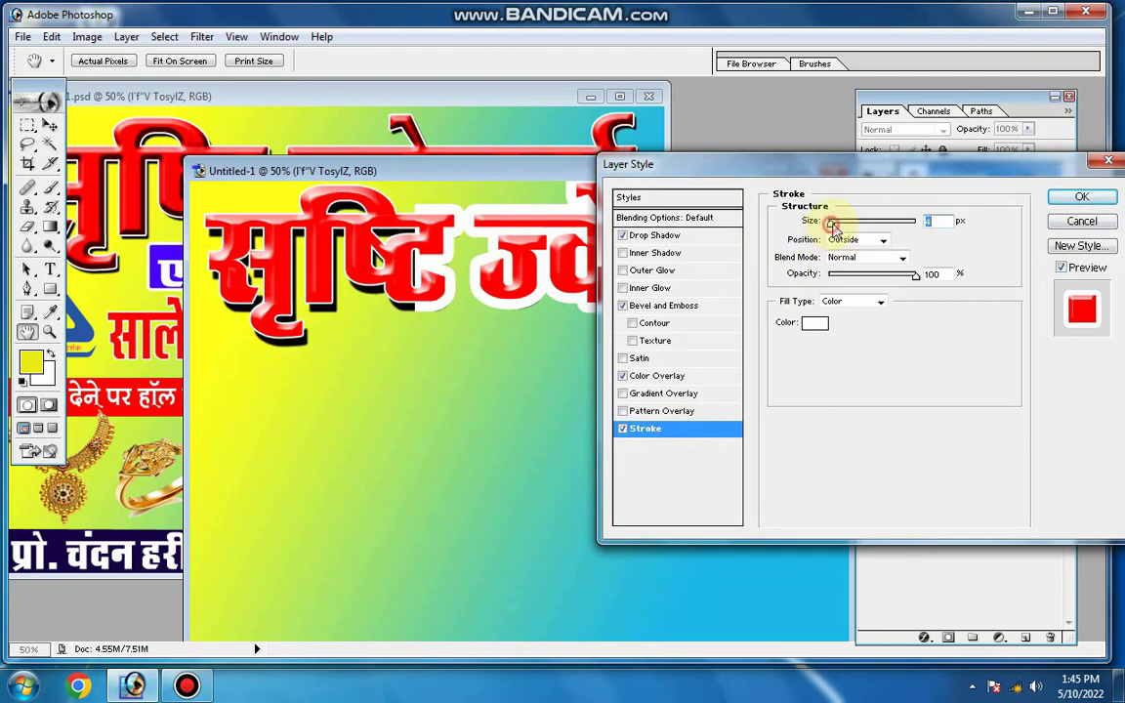
click(1067, 199)
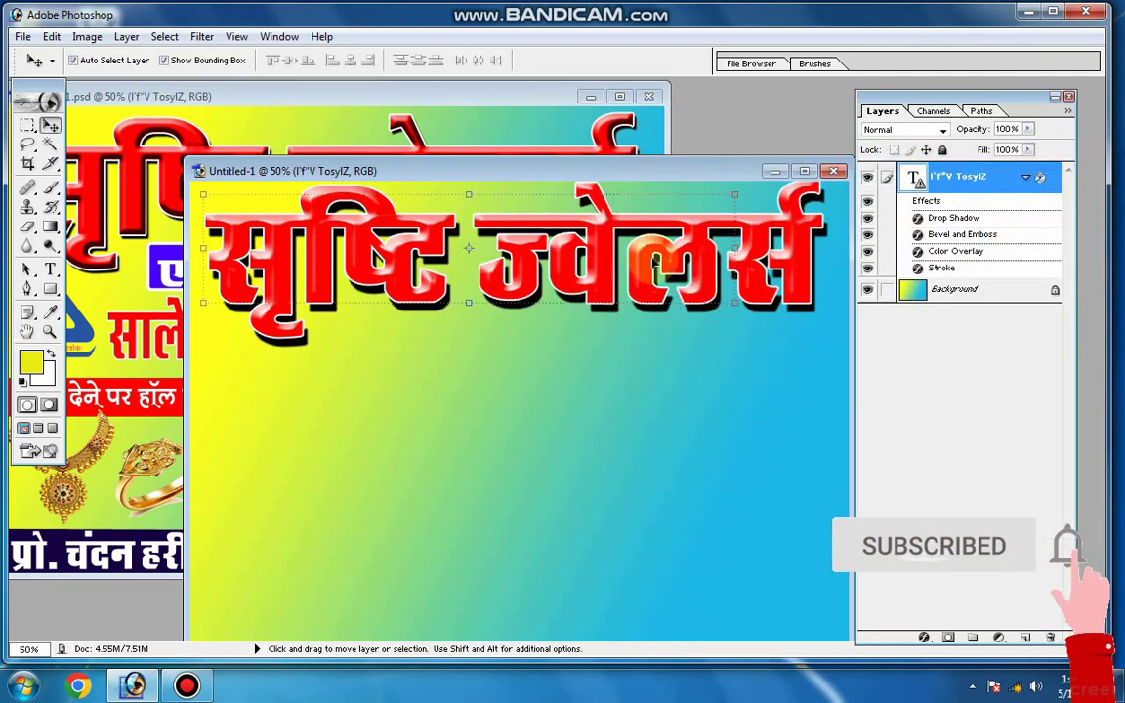
Copy the blue एण्ड बर्तन भंडार strip from the finished banner and place it centred below the heading
click(766, 414)
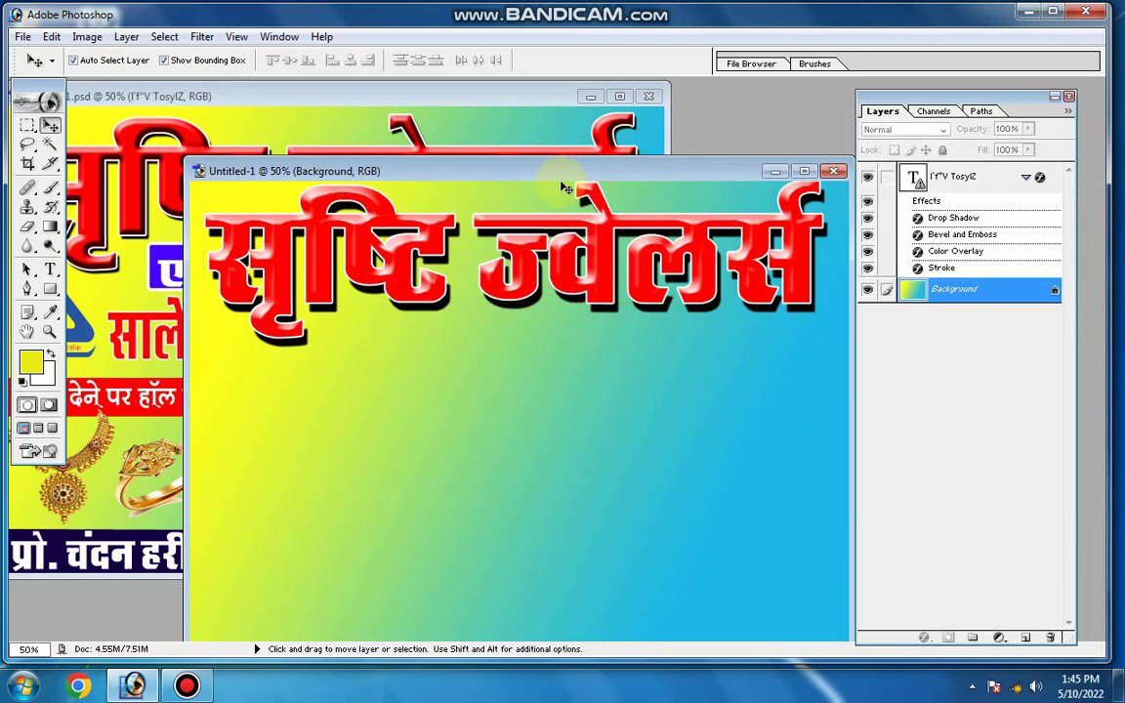
drag(575, 171, 580, 176)
click(166, 271)
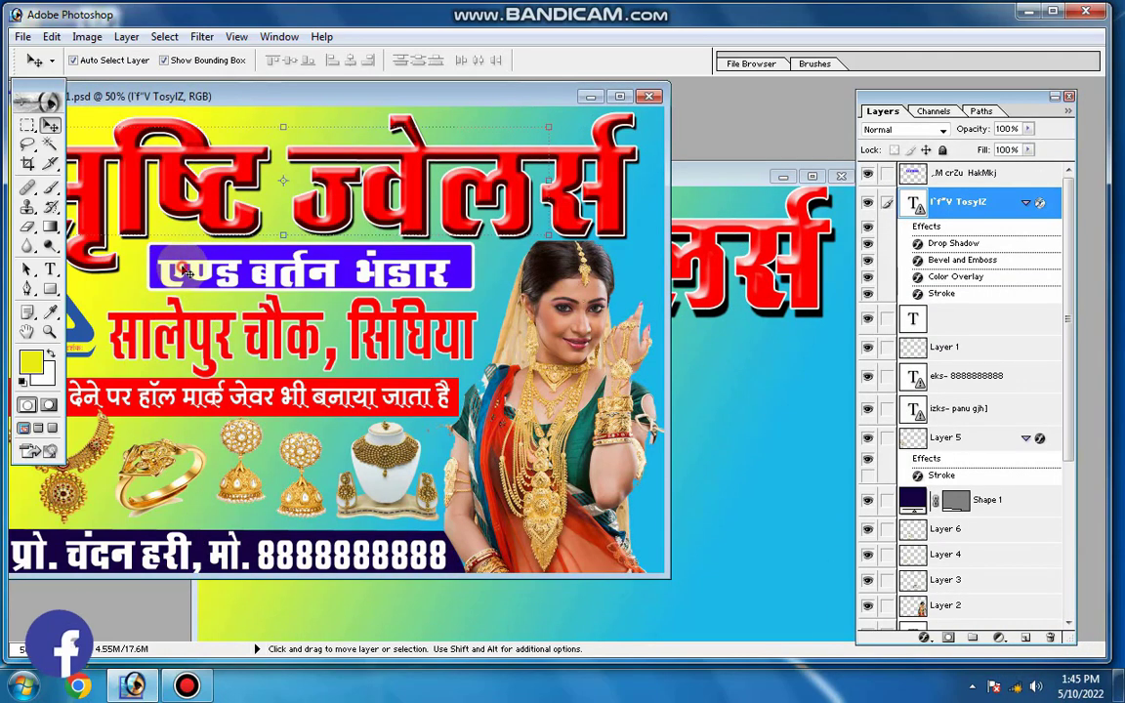
drag(166, 271, 463, 351)
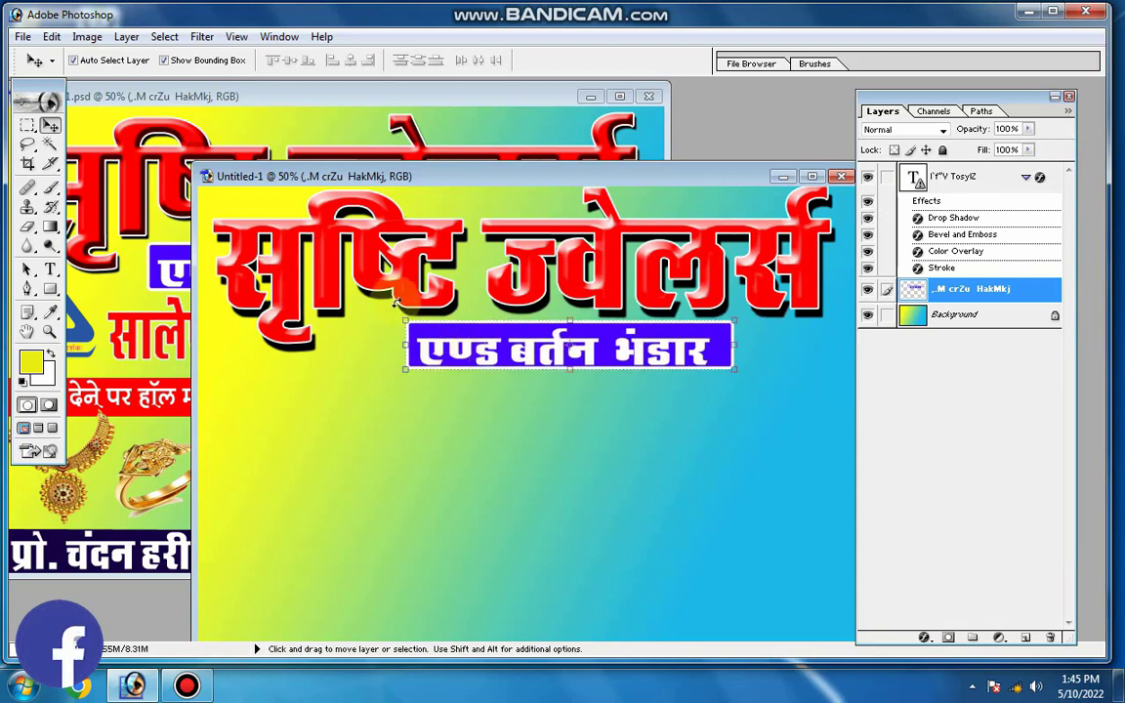
Copy the picture of the woman wearing jewellery from the finished banner into the new document's lower-right corner
click(78, 356)
click(551, 363)
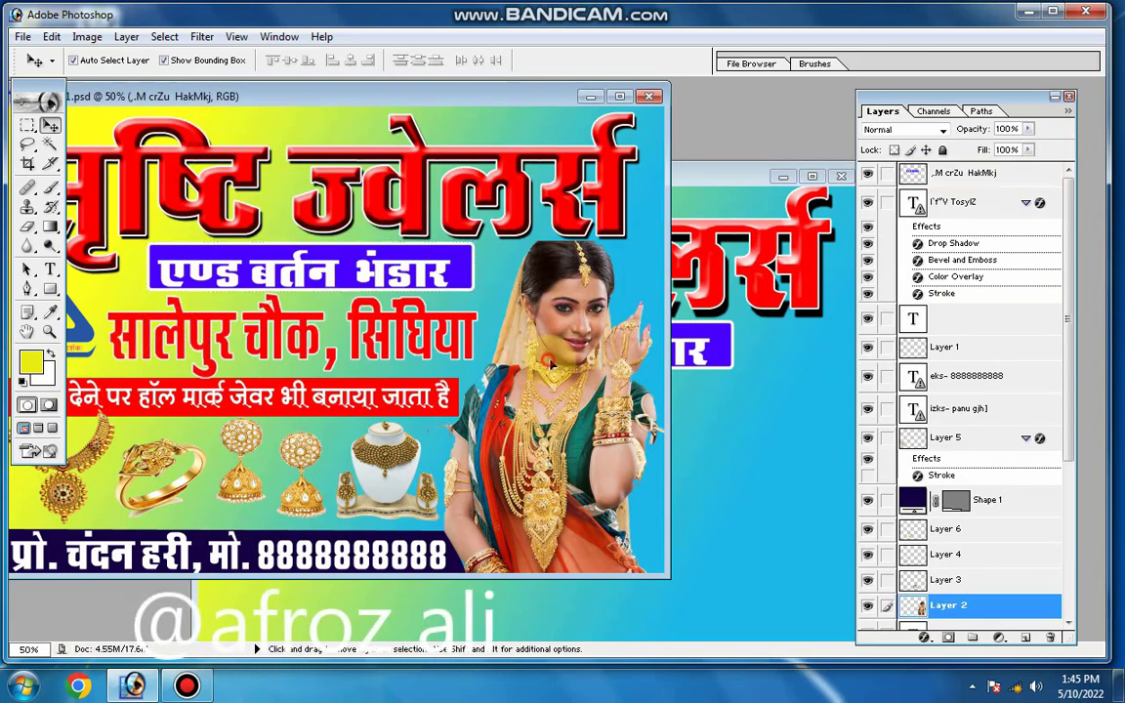
drag(557, 361, 764, 457)
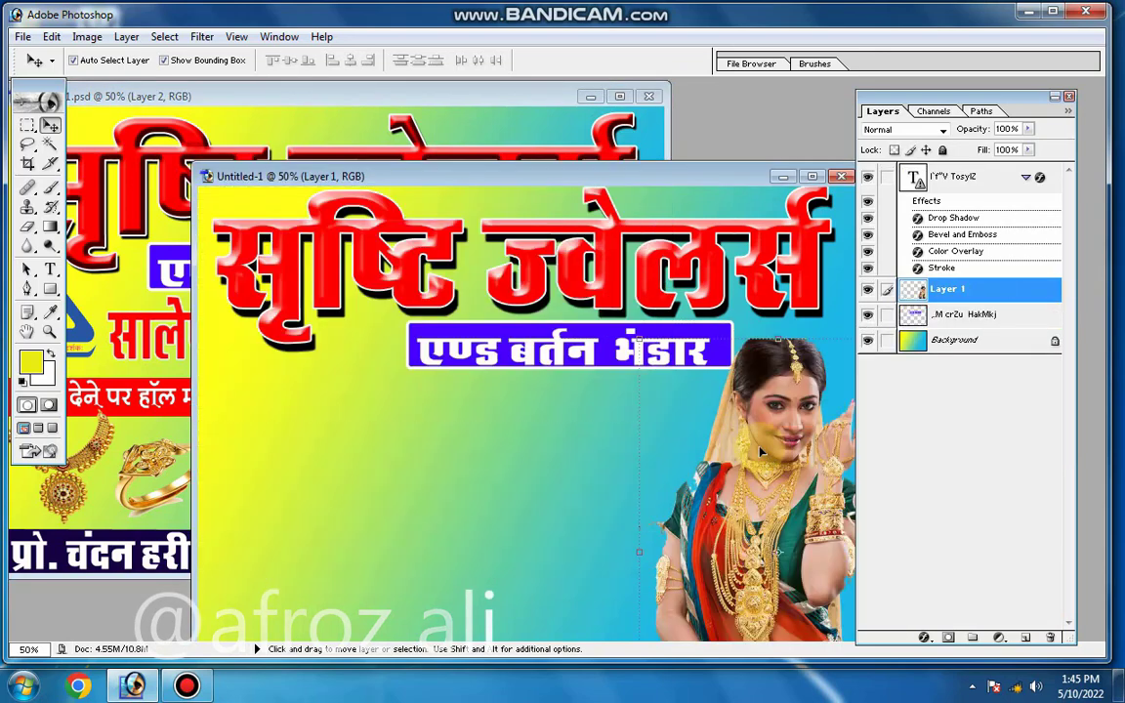
drag(718, 176, 553, 112)
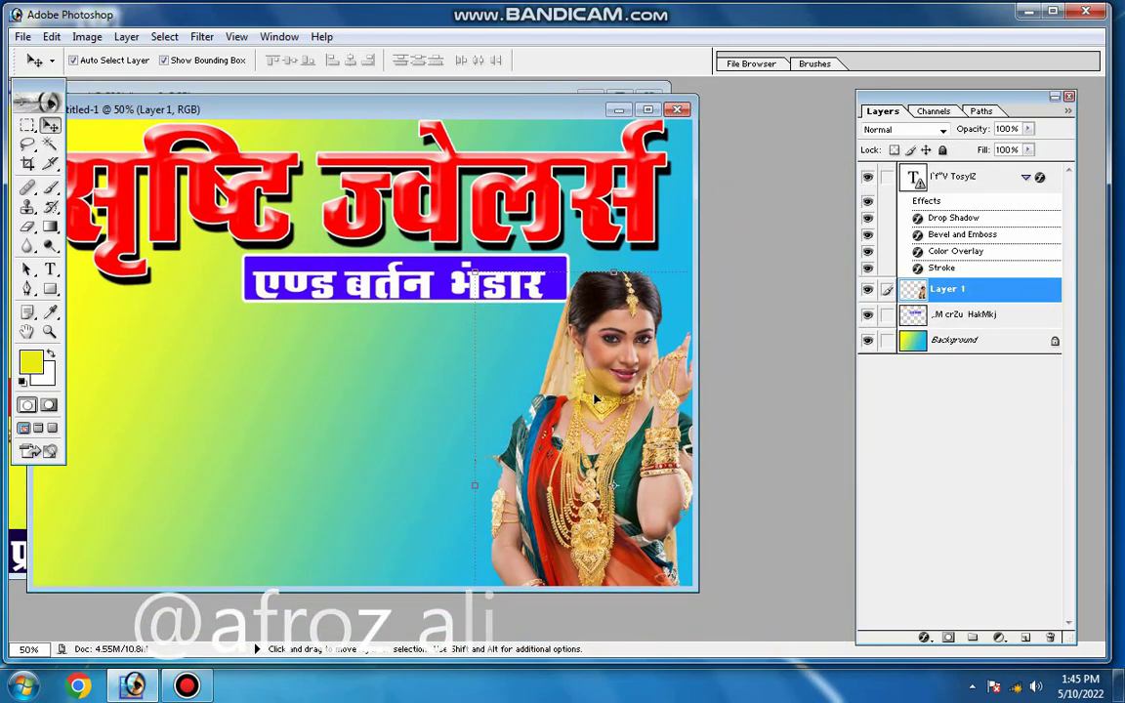
drag(595, 400, 604, 408)
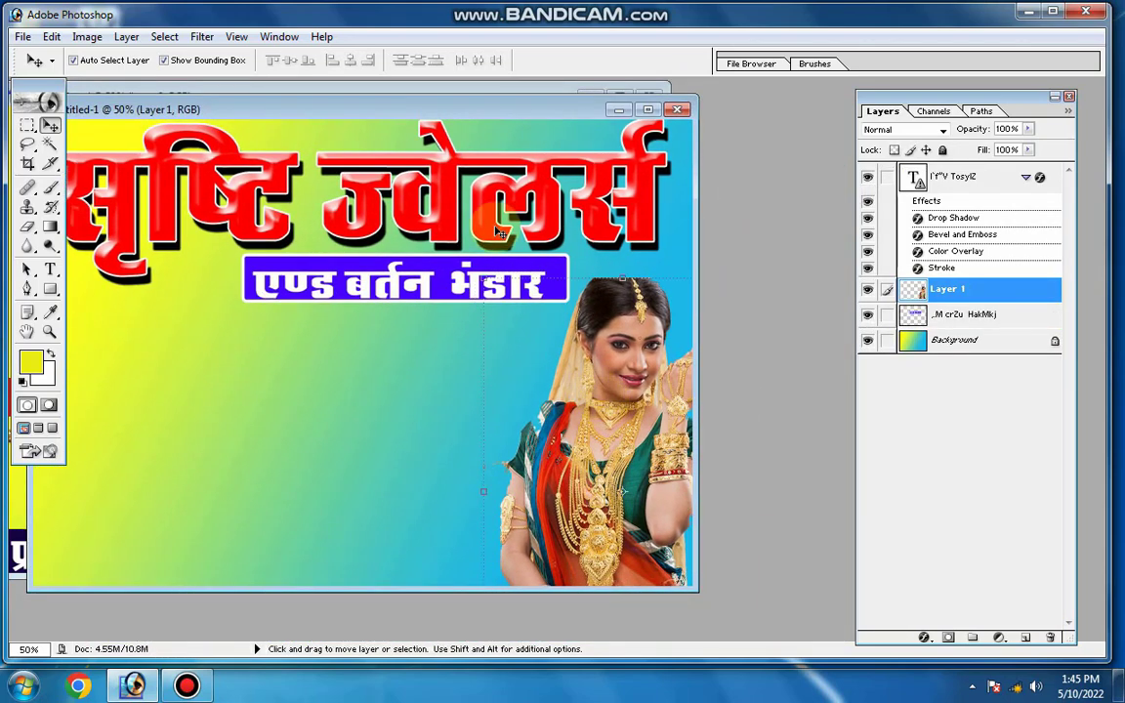
Copy the red address line from the finished banner and place it beneath the blue strip, beside the woman
drag(447, 114, 518, 140)
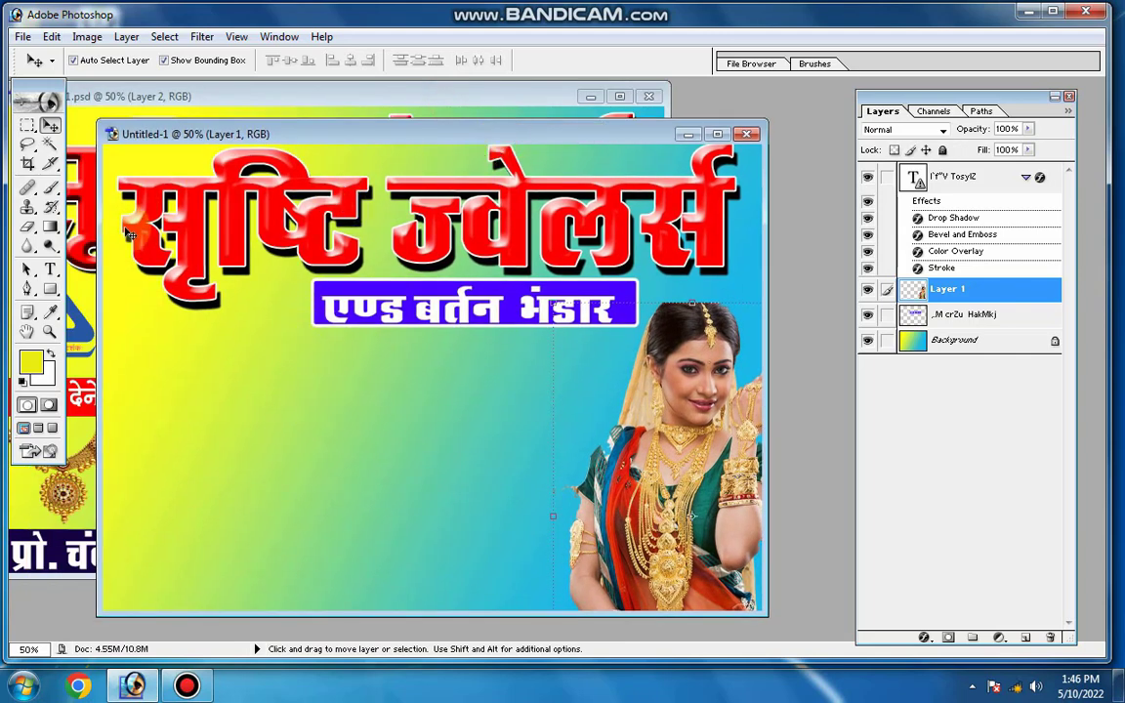
click(86, 318)
click(237, 323)
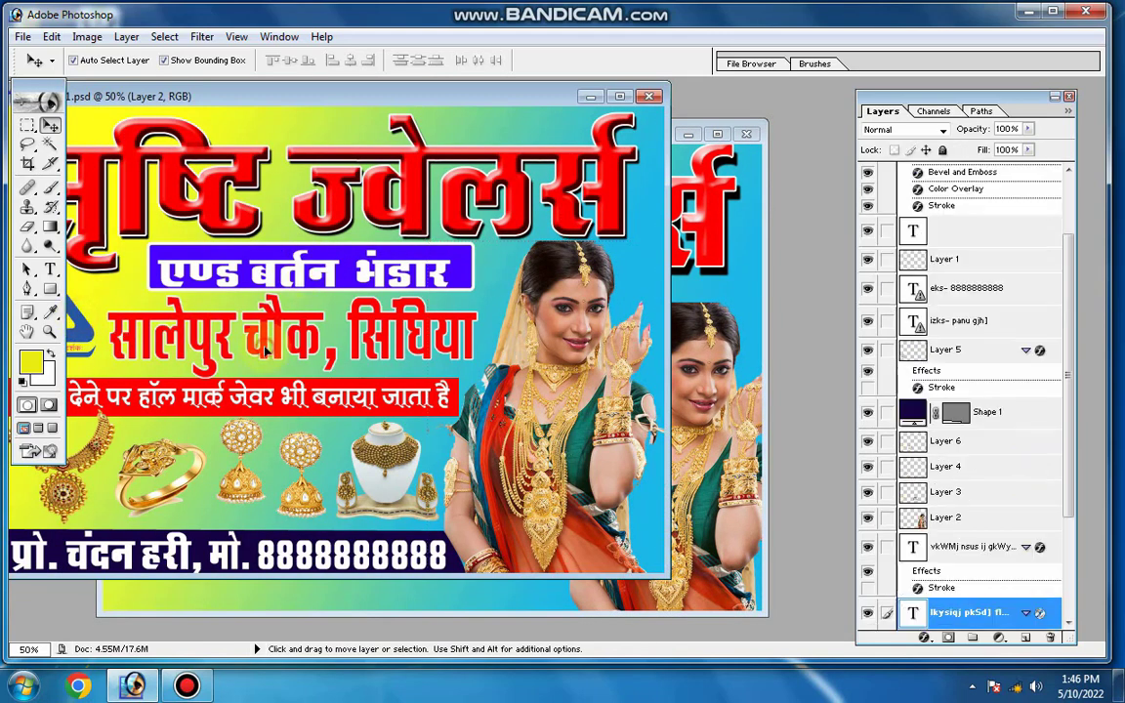
drag(240, 321, 369, 369)
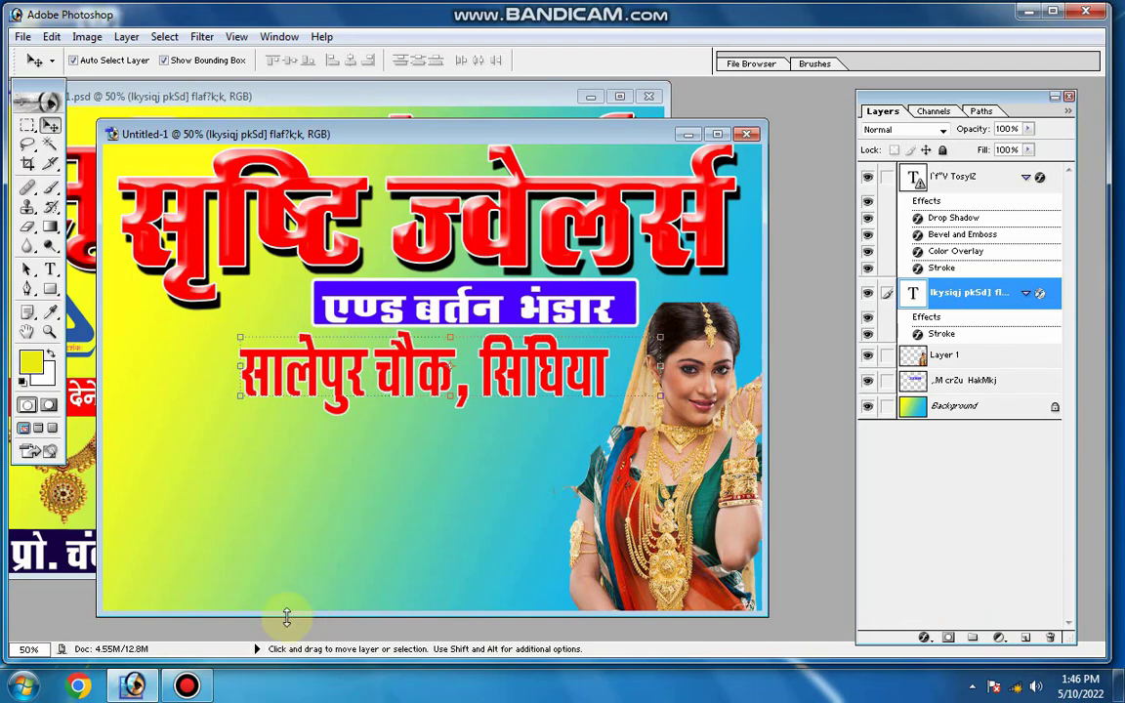
Open pngegg (1), pngegg (2), pngegg (3) and pngegg (4) together from the Pictures library
double_click(788, 384)
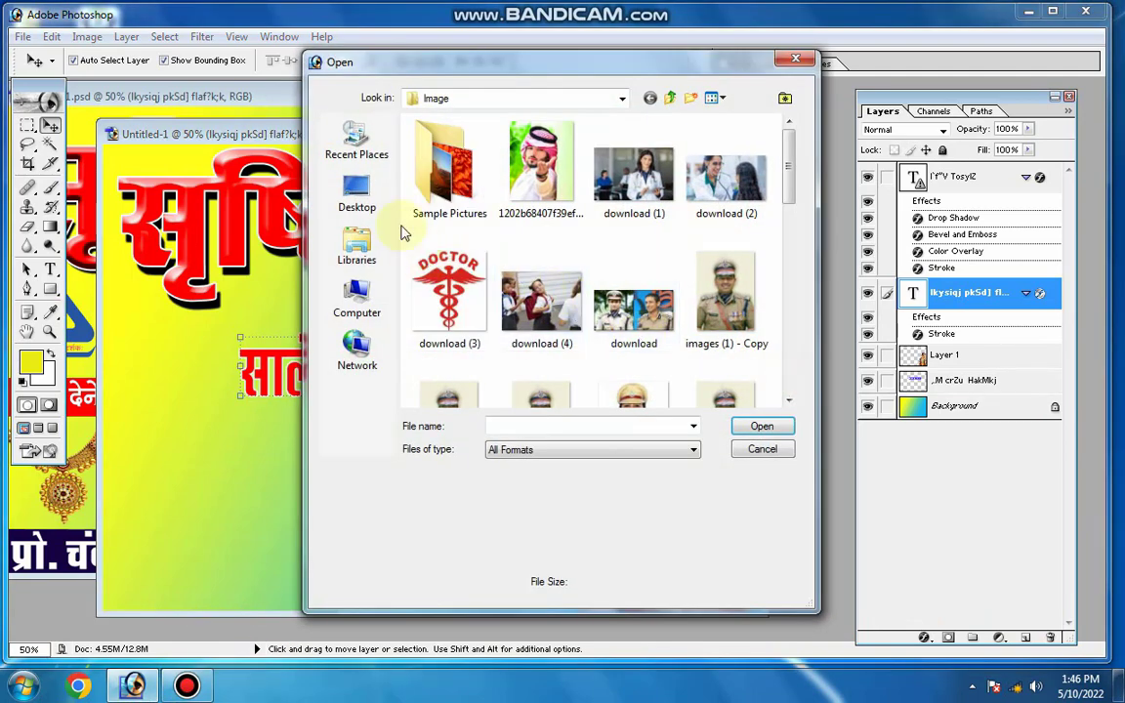
click(357, 293)
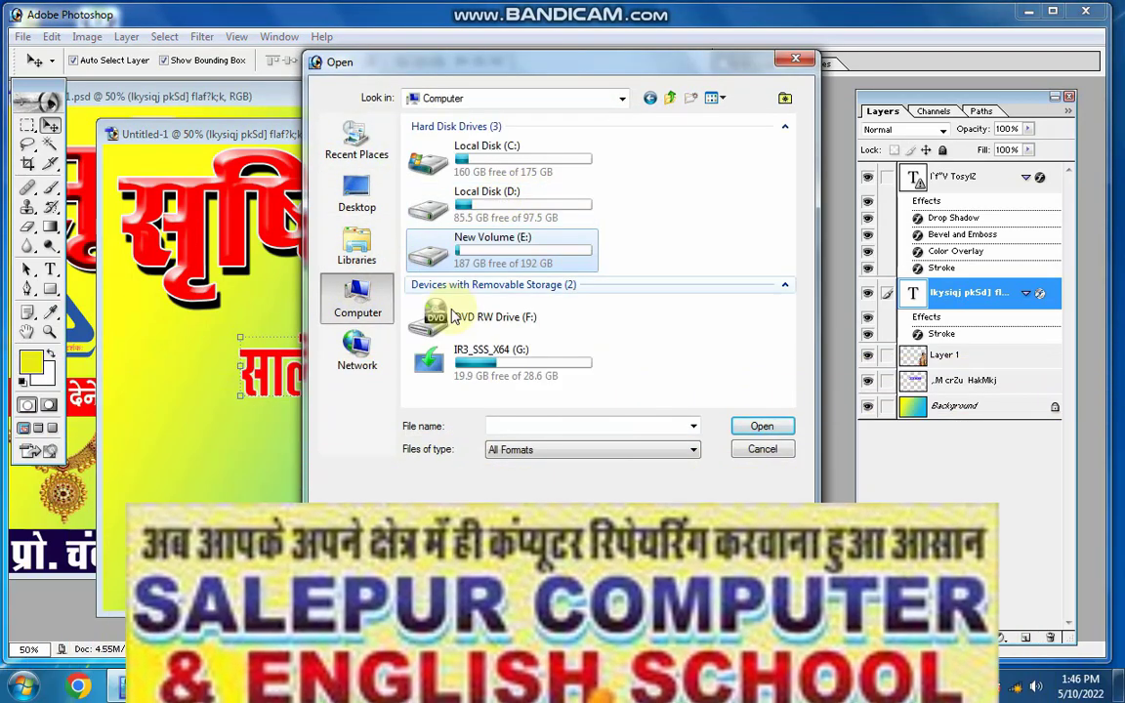
click(361, 260)
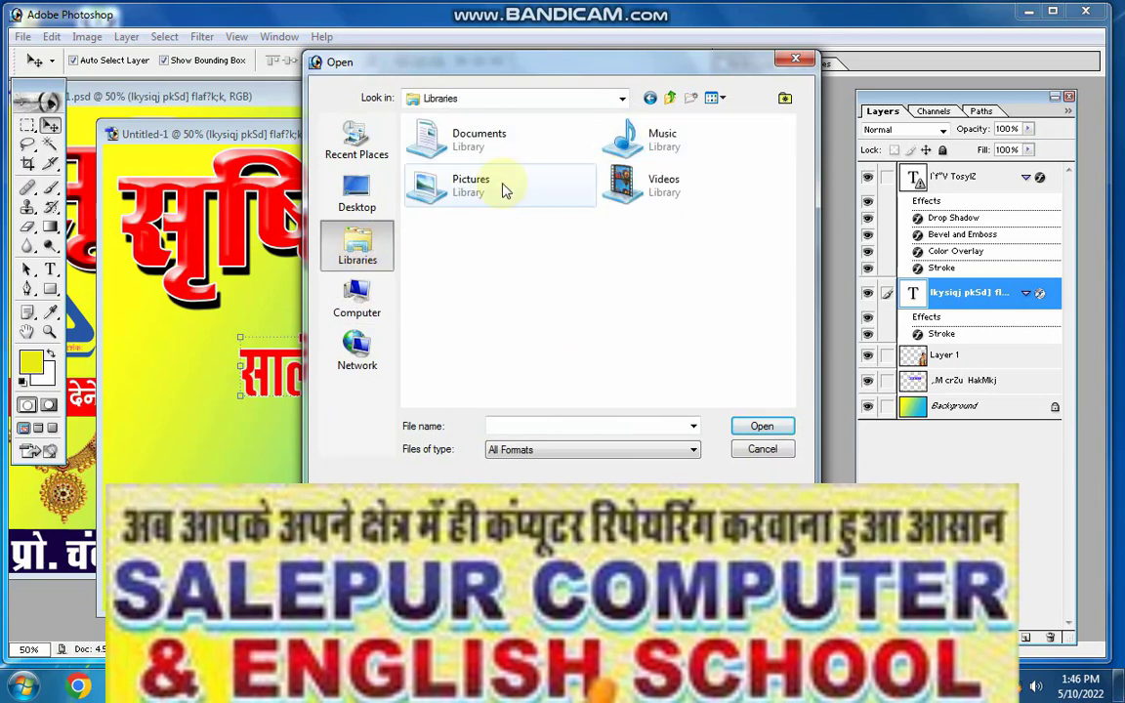
double_click(504, 191)
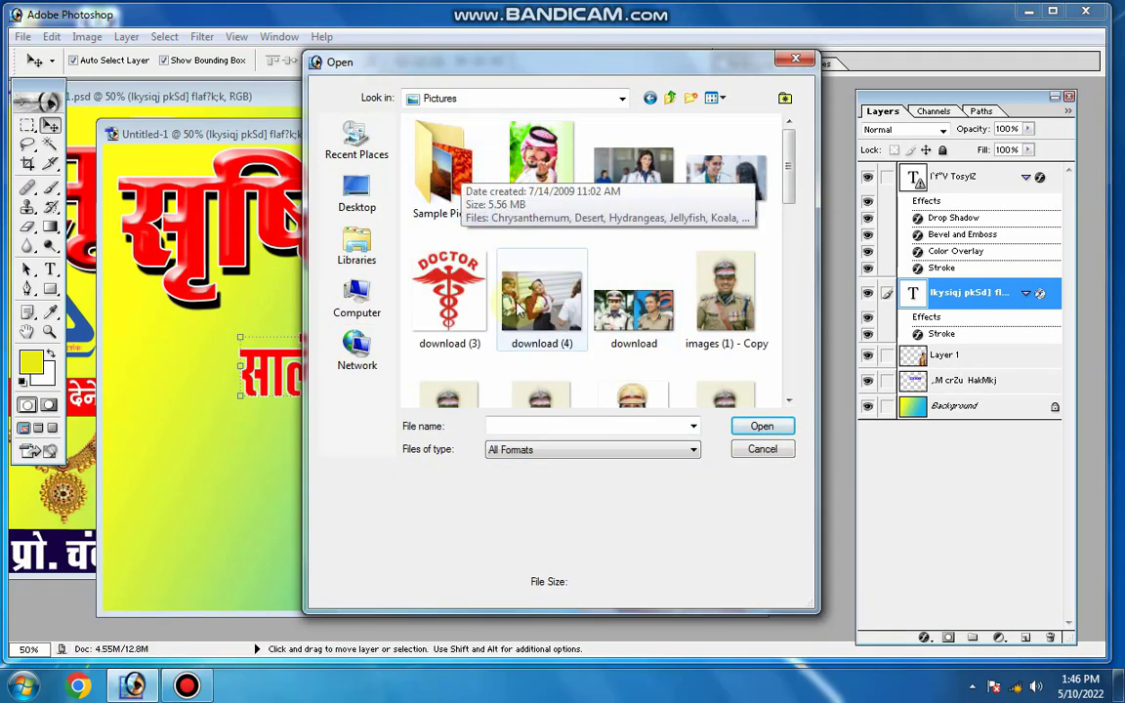
scroll(518, 311, down, 5)
click(640, 351)
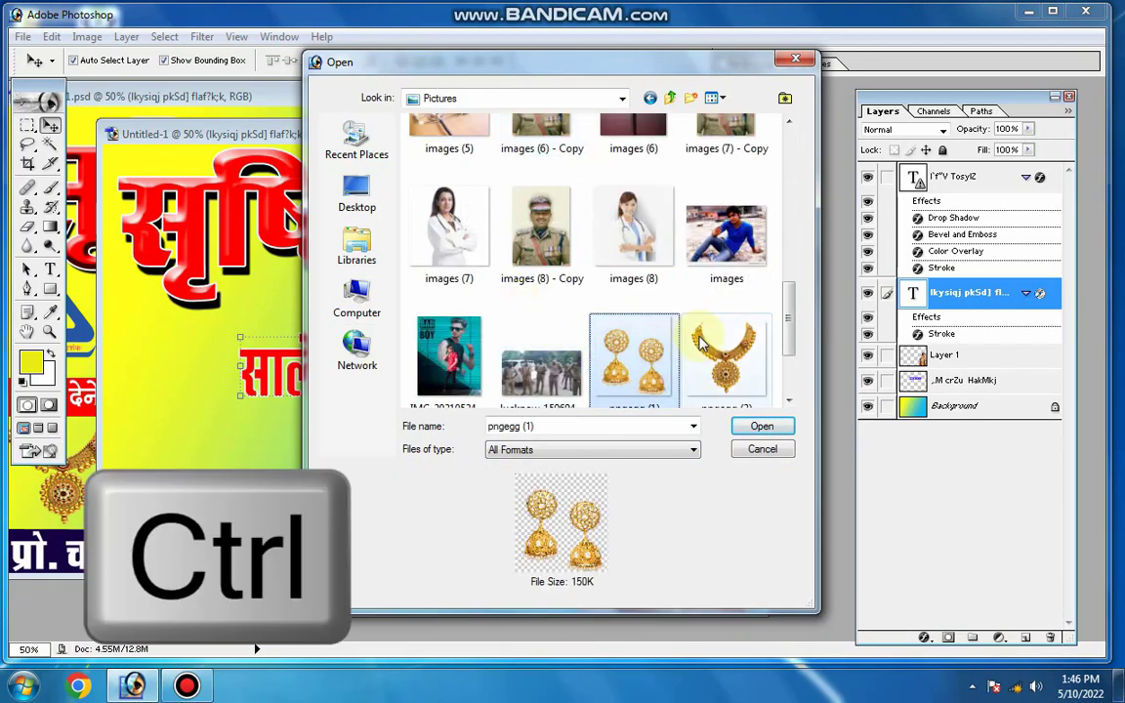
ctrl+click(701, 342)
scroll(701, 341, down, 2)
ctrl+click(449, 351)
ctrl+click(542, 352)
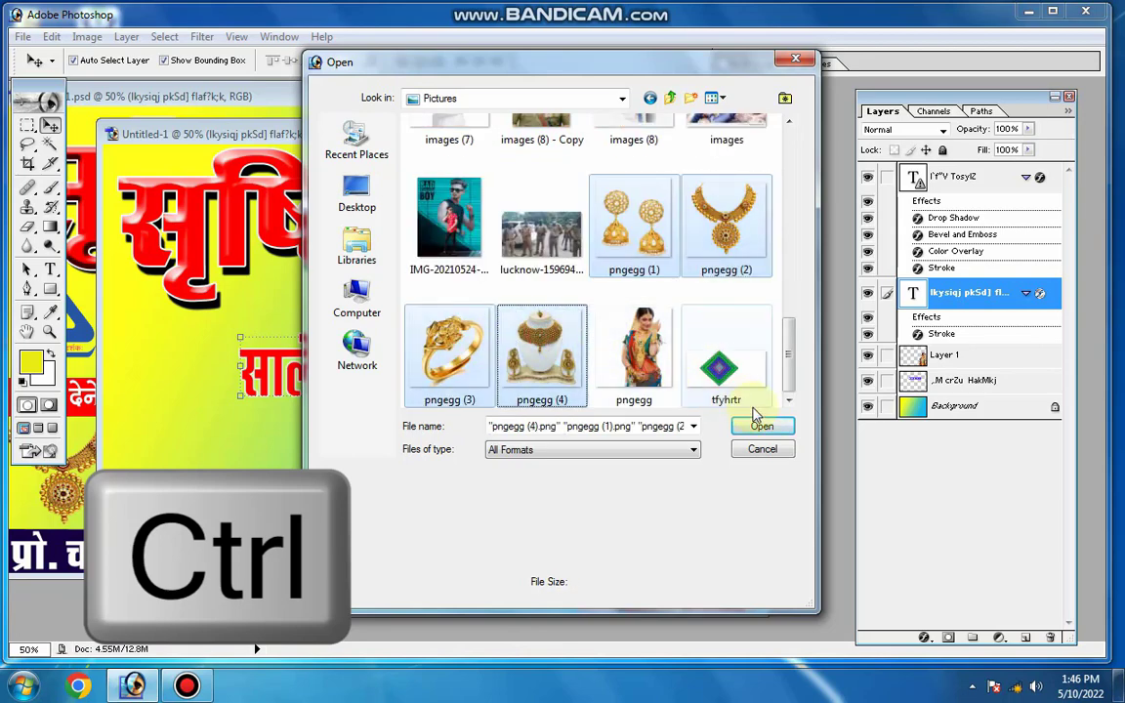
click(759, 426)
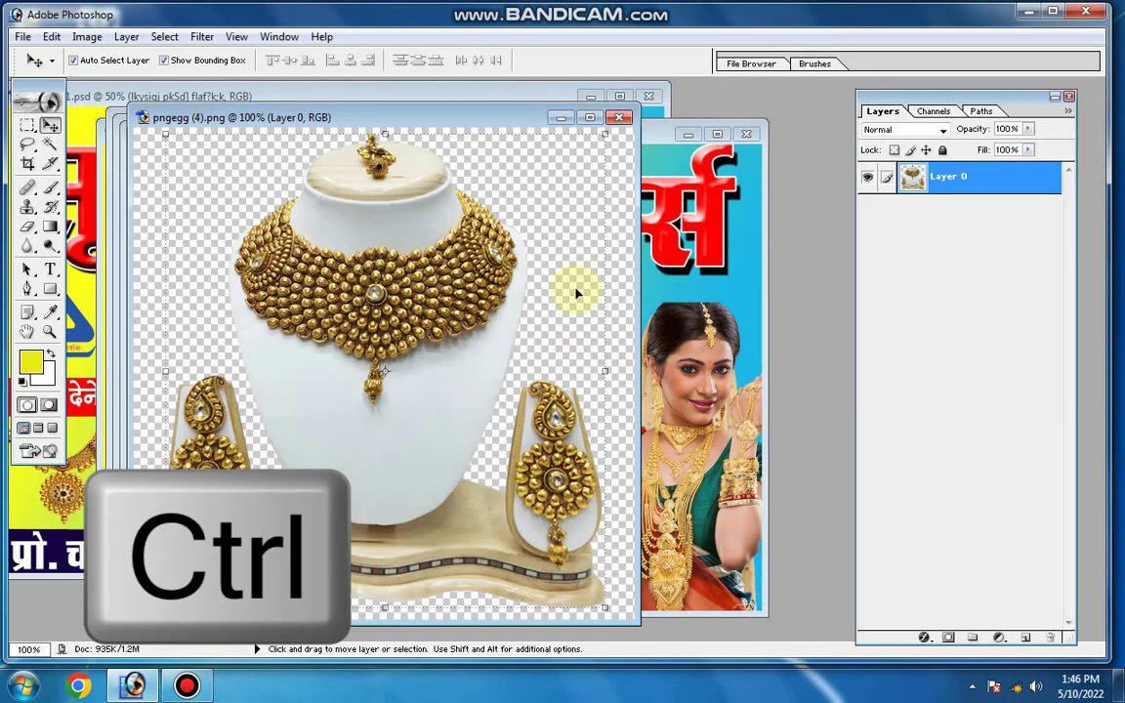
Copy the necklace set on the white bust into the new banner's lower-left corner and close its source image
drag(386, 298, 241, 447)
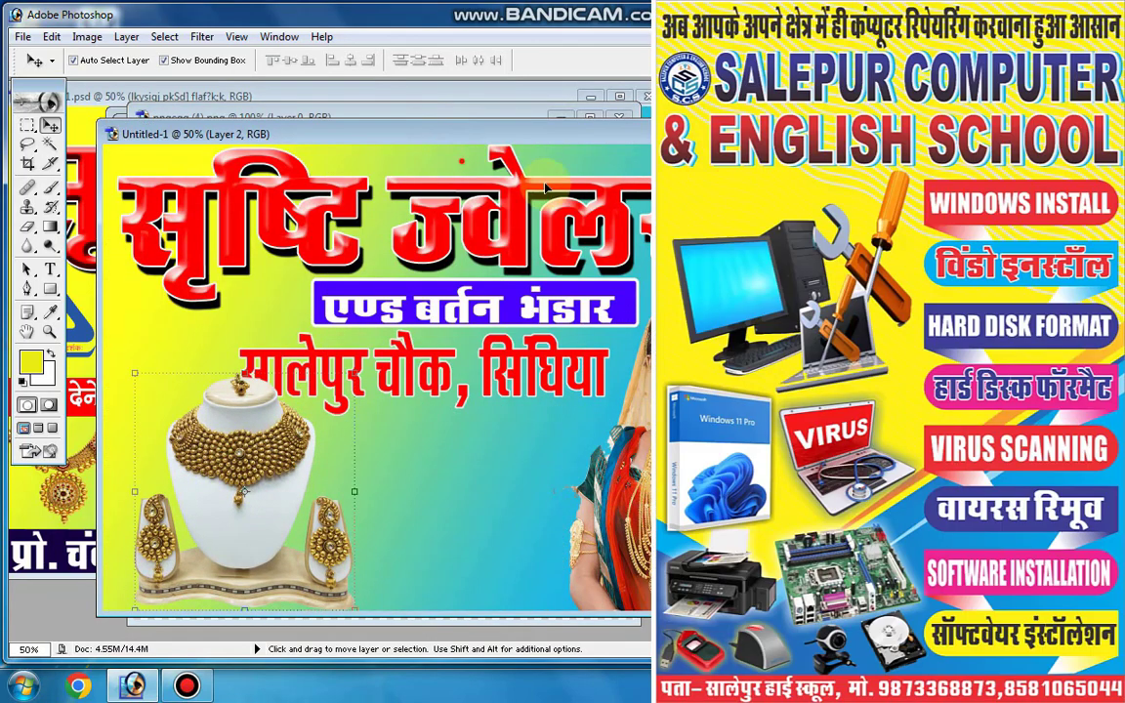
click(547, 187)
click(534, 269)
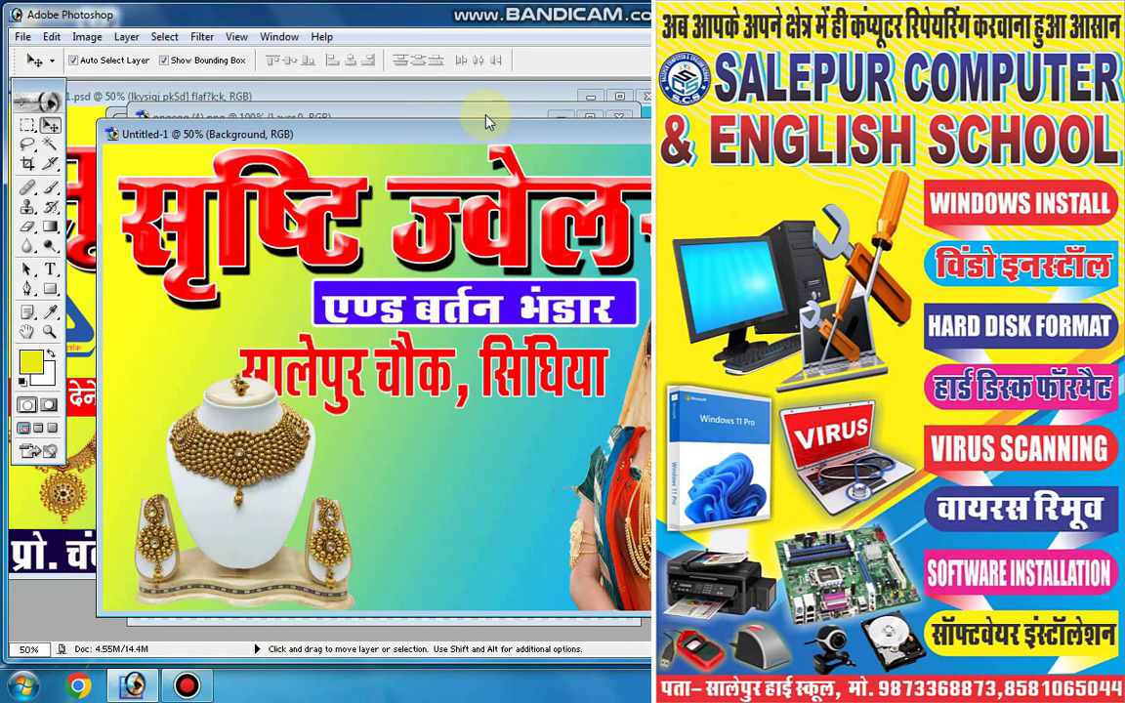
click(486, 116)
click(591, 118)
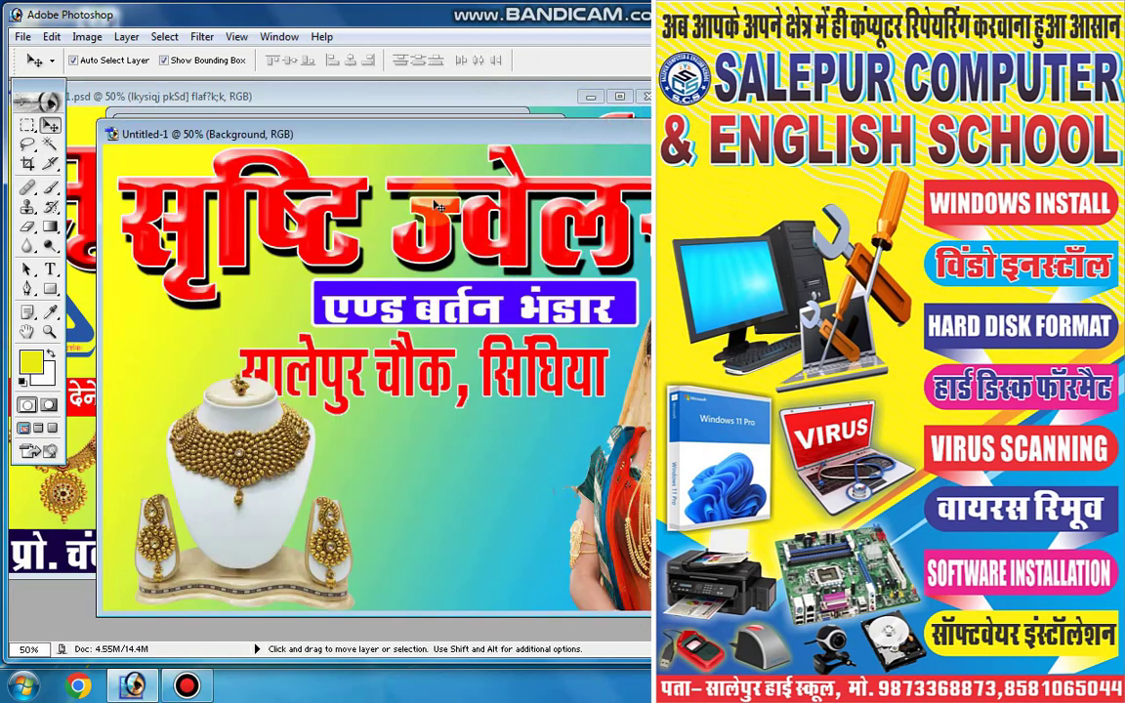
Try to copy the gold earrings picture into the new banner, and close pngegg (1)
click(442, 114)
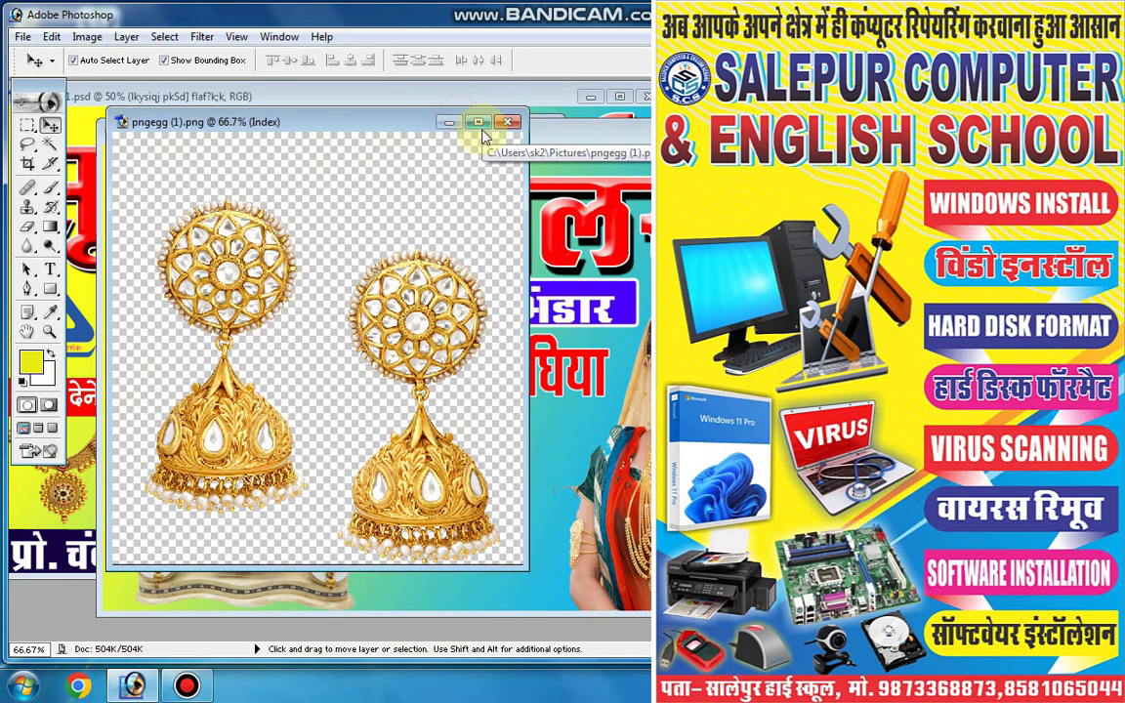
drag(402, 325, 578, 474)
click(506, 122)
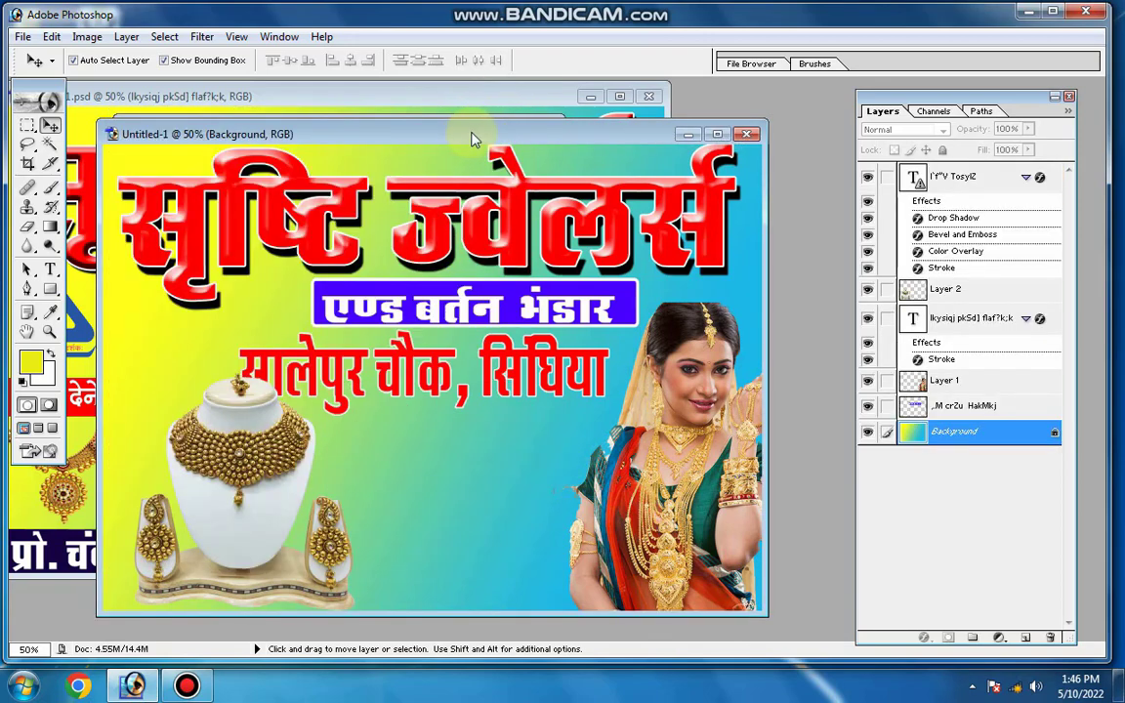
Copy the gold ring picture into the lower middle of the new banner and close pngegg (3)
drag(472, 140, 466, 216)
click(461, 143)
drag(450, 307, 599, 476)
drag(539, 442, 441, 526)
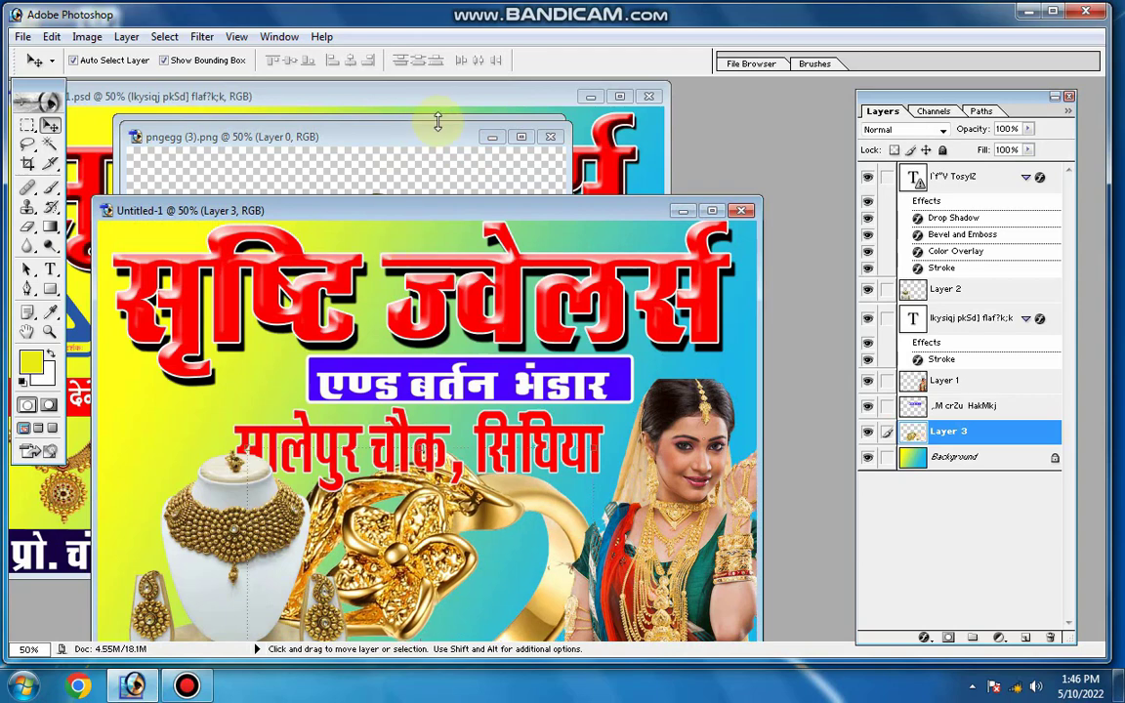
click(548, 139)
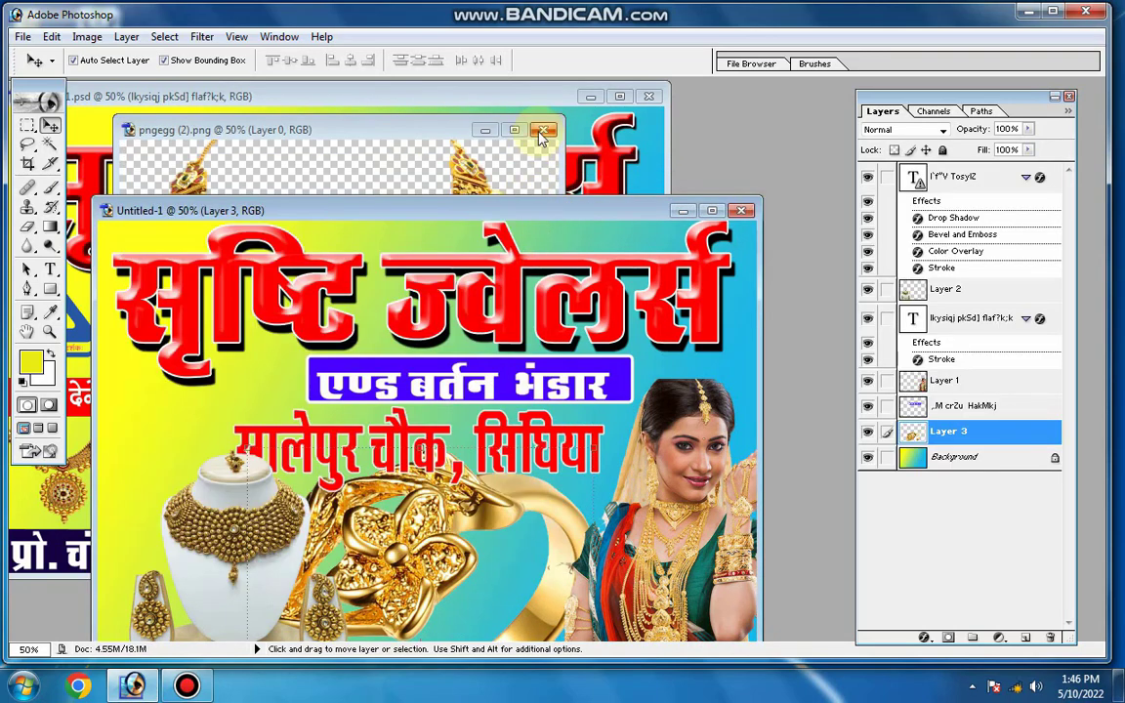
Copy the gold necklace from pngegg (2) over the ring in the new banner, and close the source image
click(491, 158)
drag(463, 338, 674, 460)
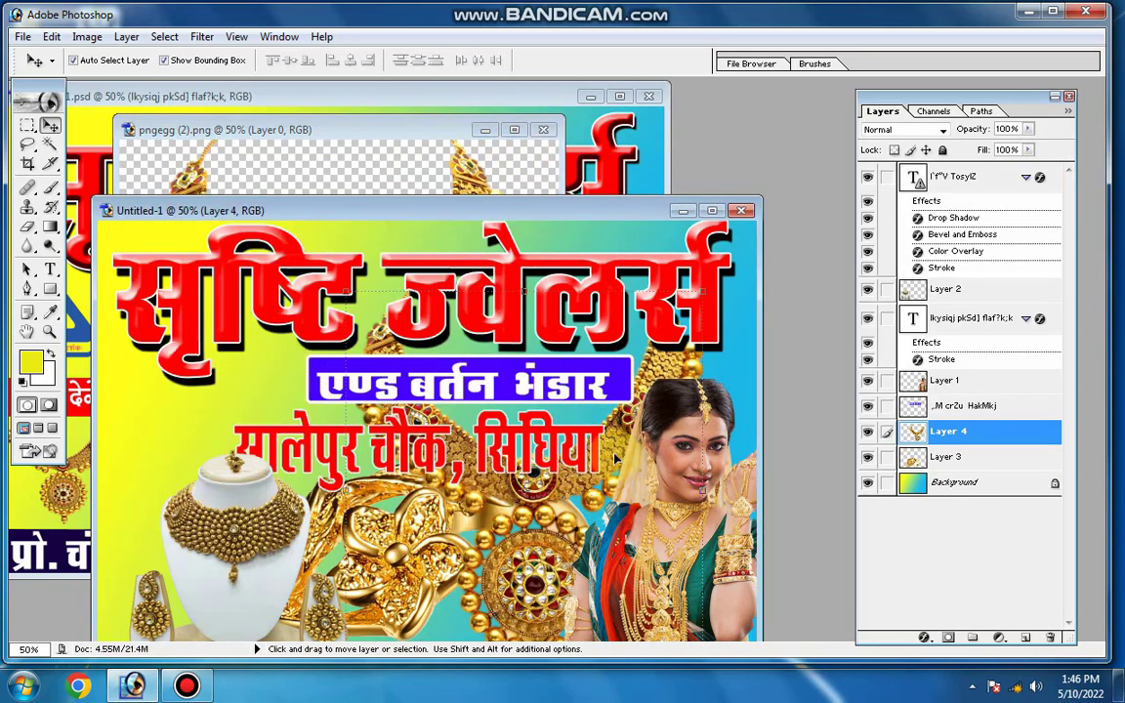
drag(592, 452, 498, 520)
click(544, 130)
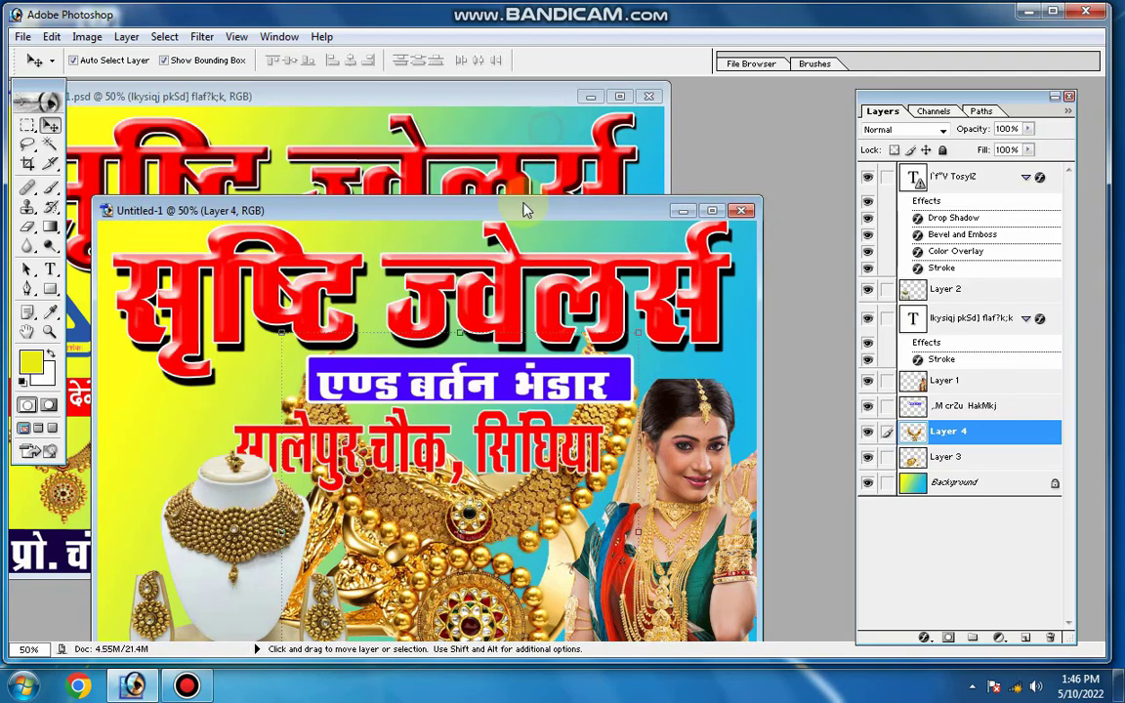
drag(552, 183, 575, 88)
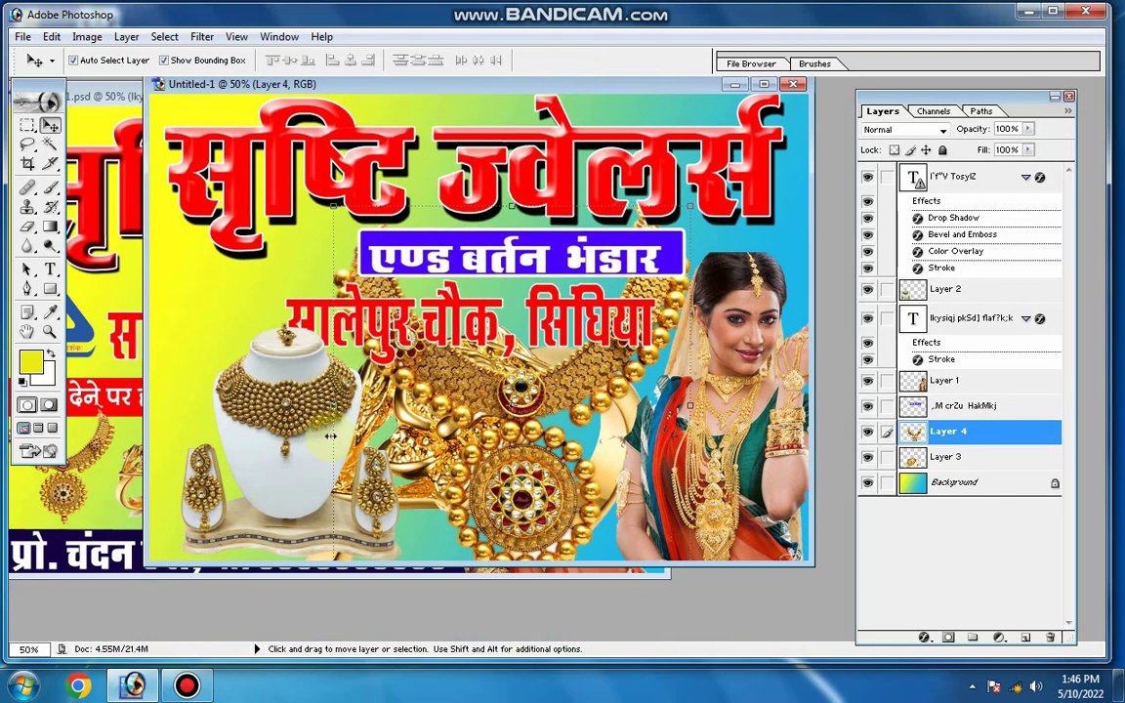
Scale the gold necklace down to a small picture near the banner's bottom edge
key(ctrl+t)
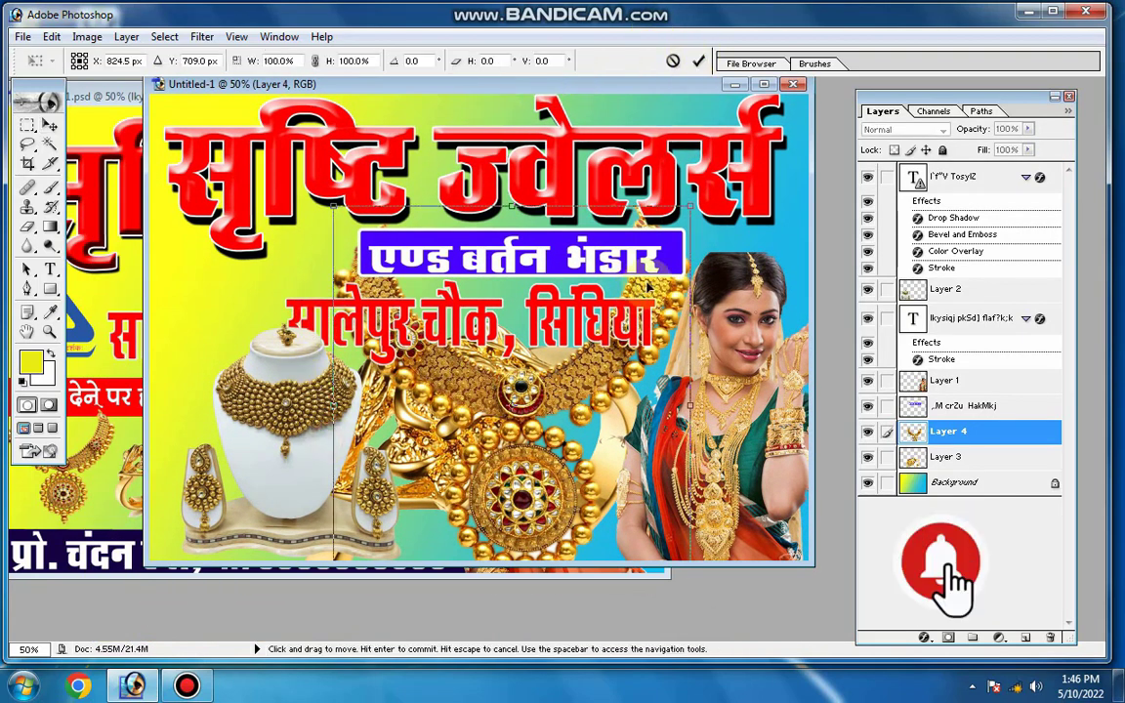
drag(691, 207, 475, 465)
key(Return)
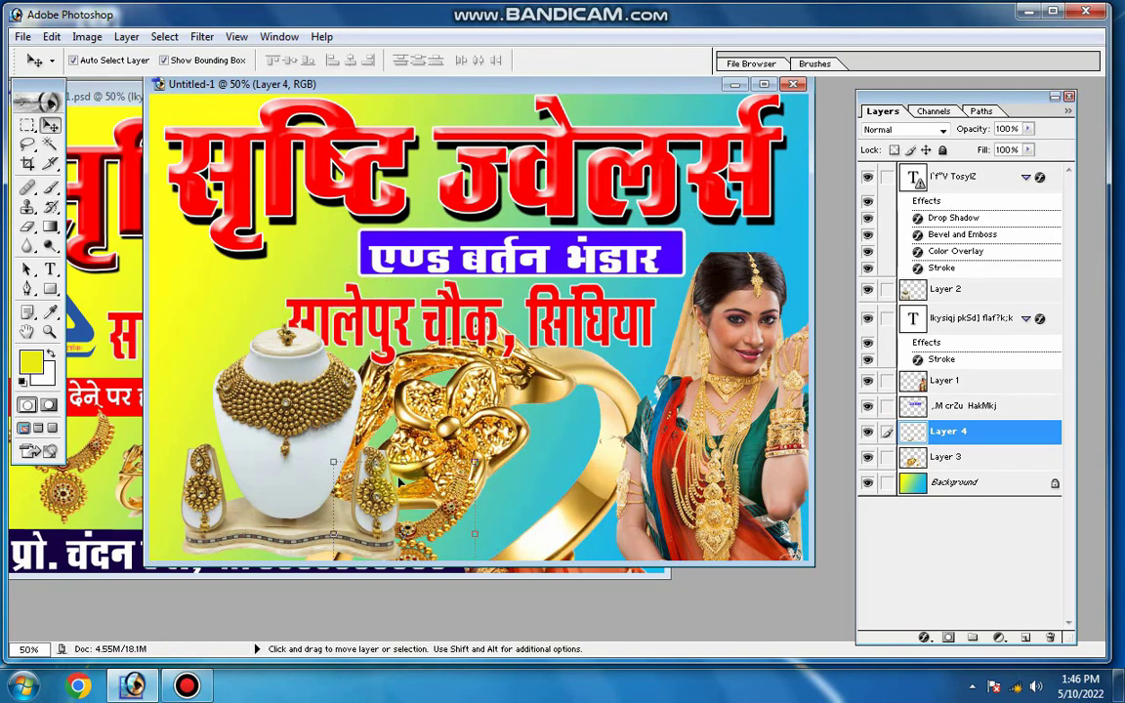
Scale the necklace bust picture to about half size and move it up beneath the left end of the address line
click(263, 396)
key(ctrl+t)
drag(401, 322, 295, 445)
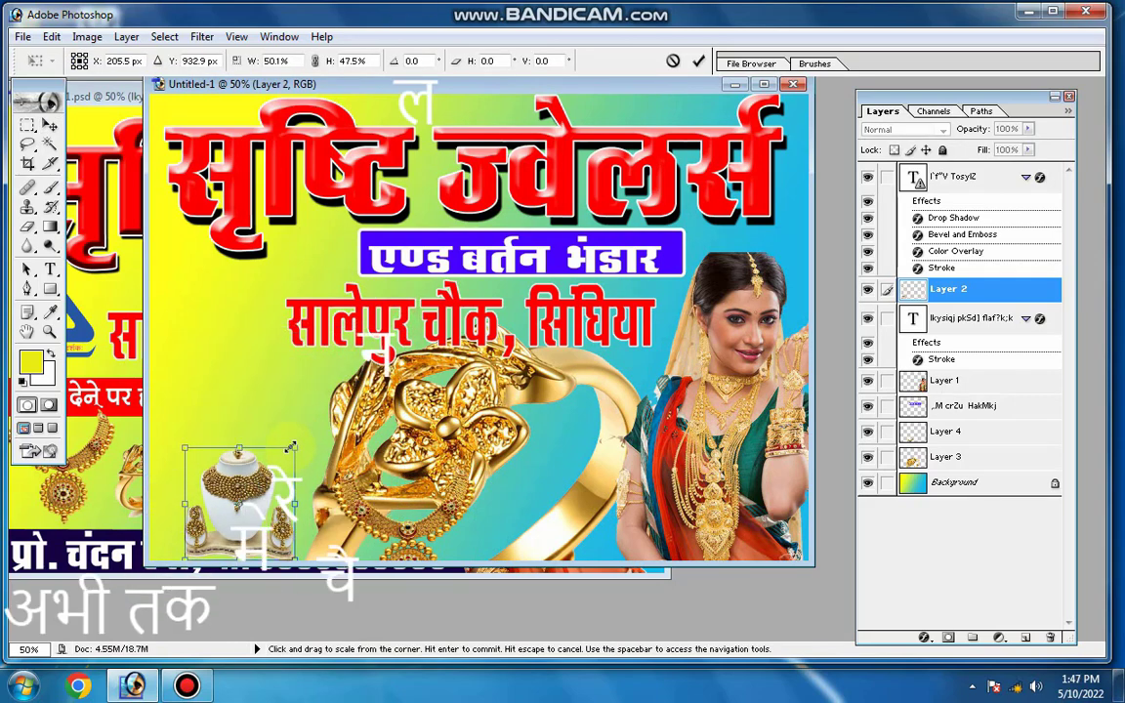
key(Return)
drag(244, 495, 242, 417)
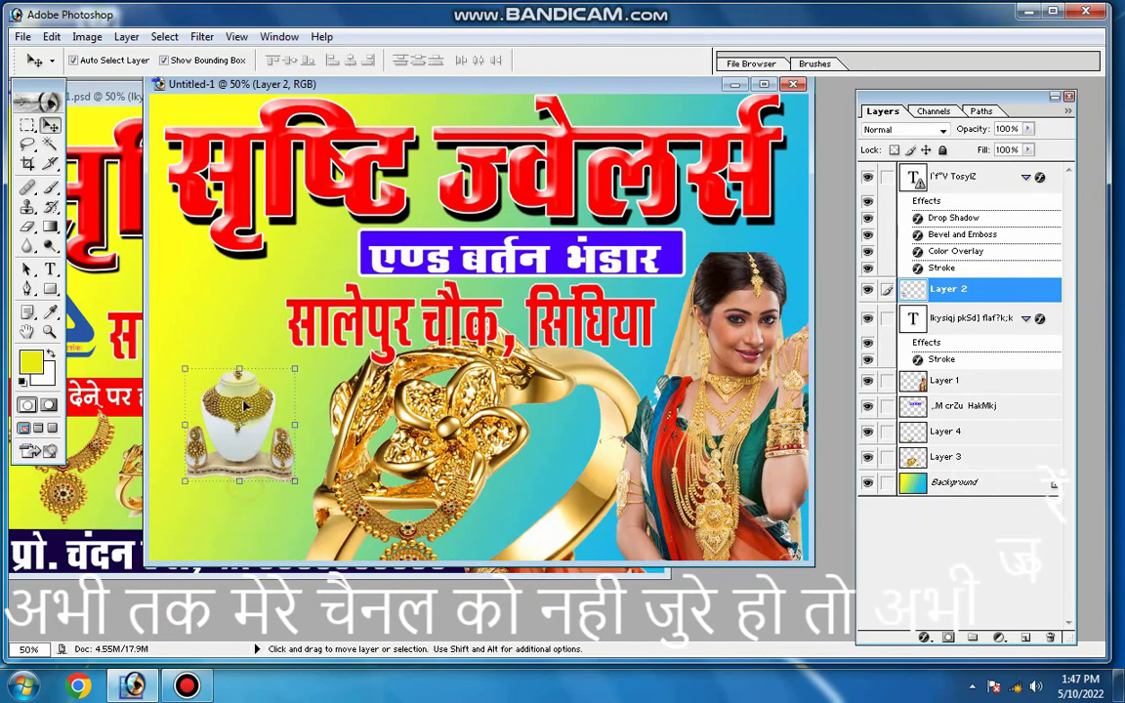
Shrink the ring and place it beside the necklace bust, then line up the gold necklace between the ring and the woman
mouse_move(430, 350)
mouse_down()
mouse_move(420, 277)
mouse_move(437, 337)
mouse_move(438, 459)
mouse_move(409, 356)
mouse_up()
key(ctrl+t)
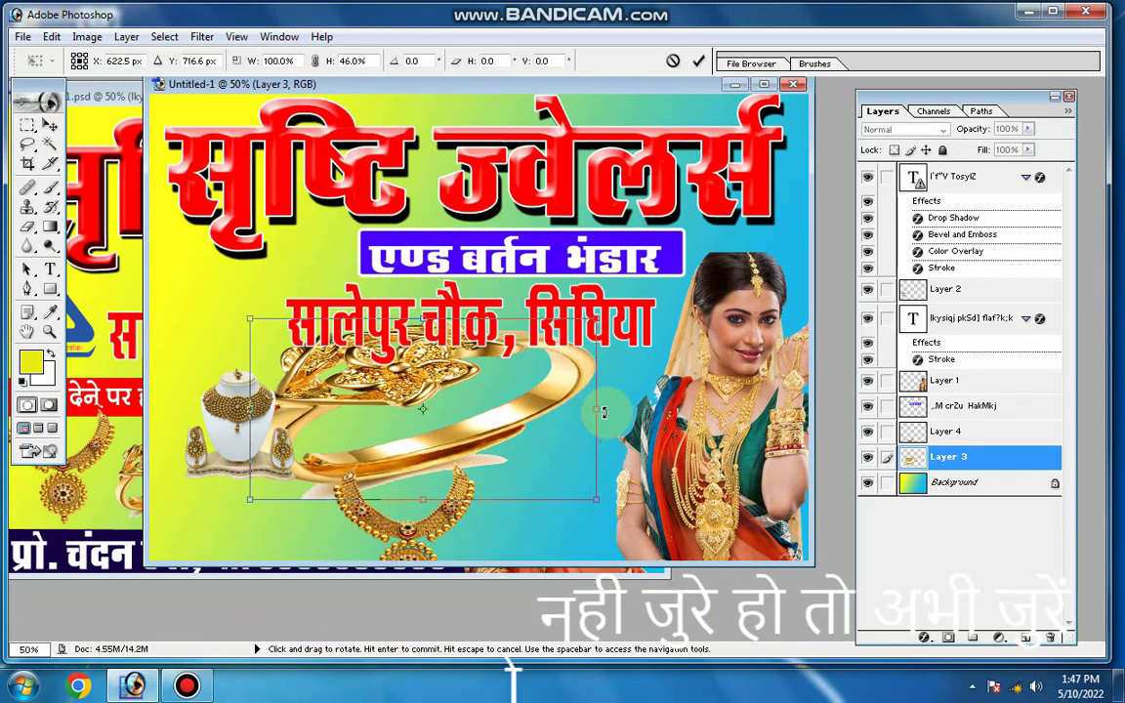
drag(595, 408, 412, 409)
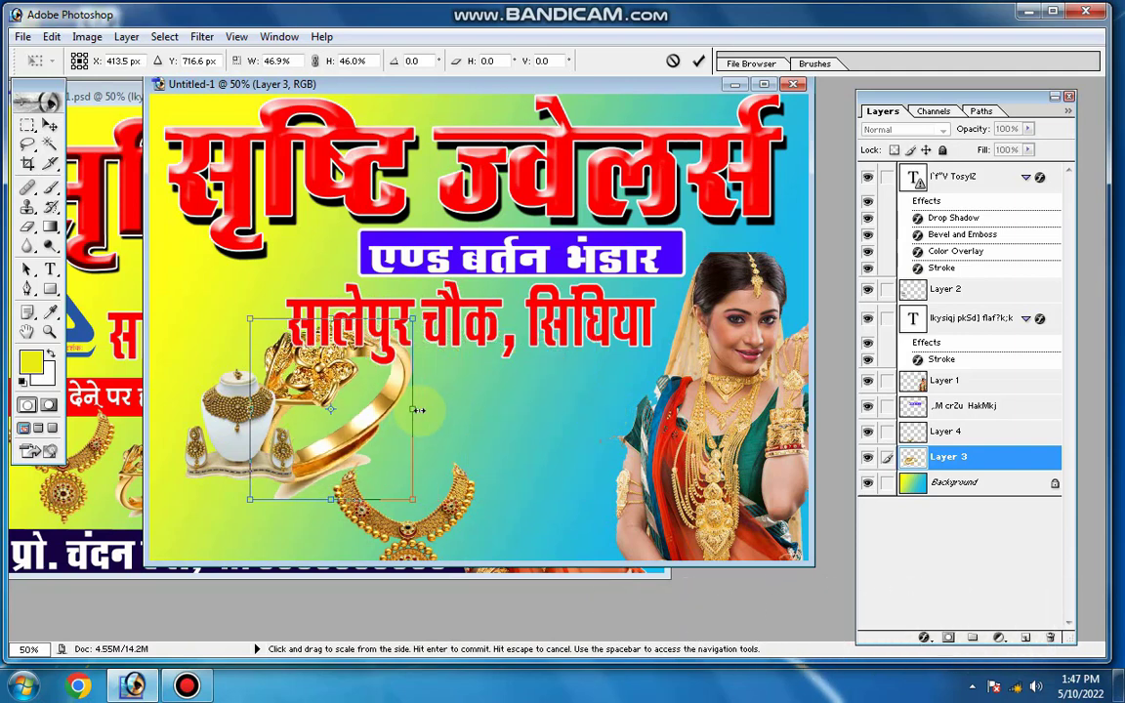
drag(414, 322, 389, 379)
key(Return)
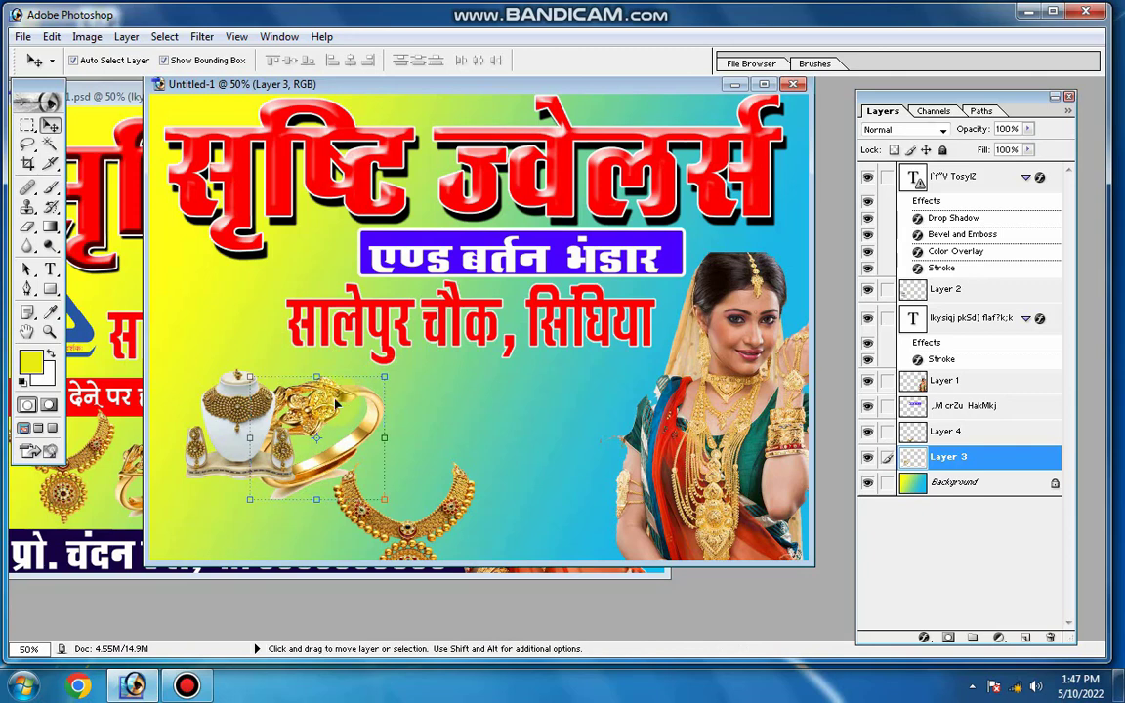
drag(346, 419, 394, 411)
drag(455, 526, 555, 441)
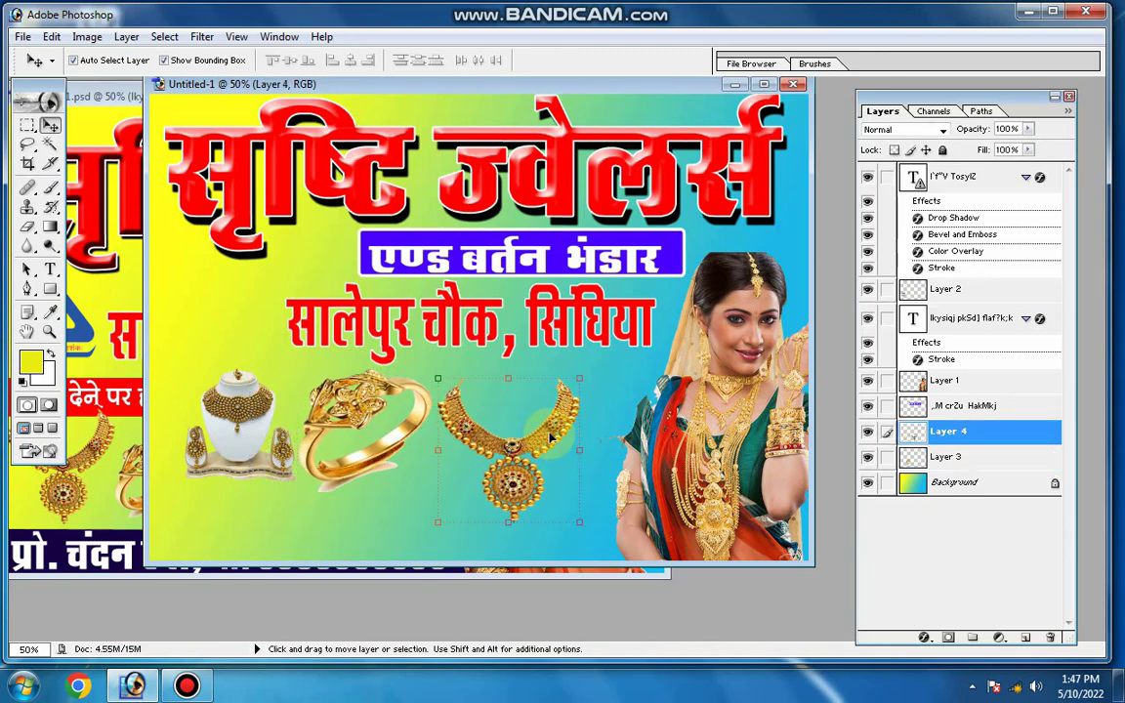
click(198, 307)
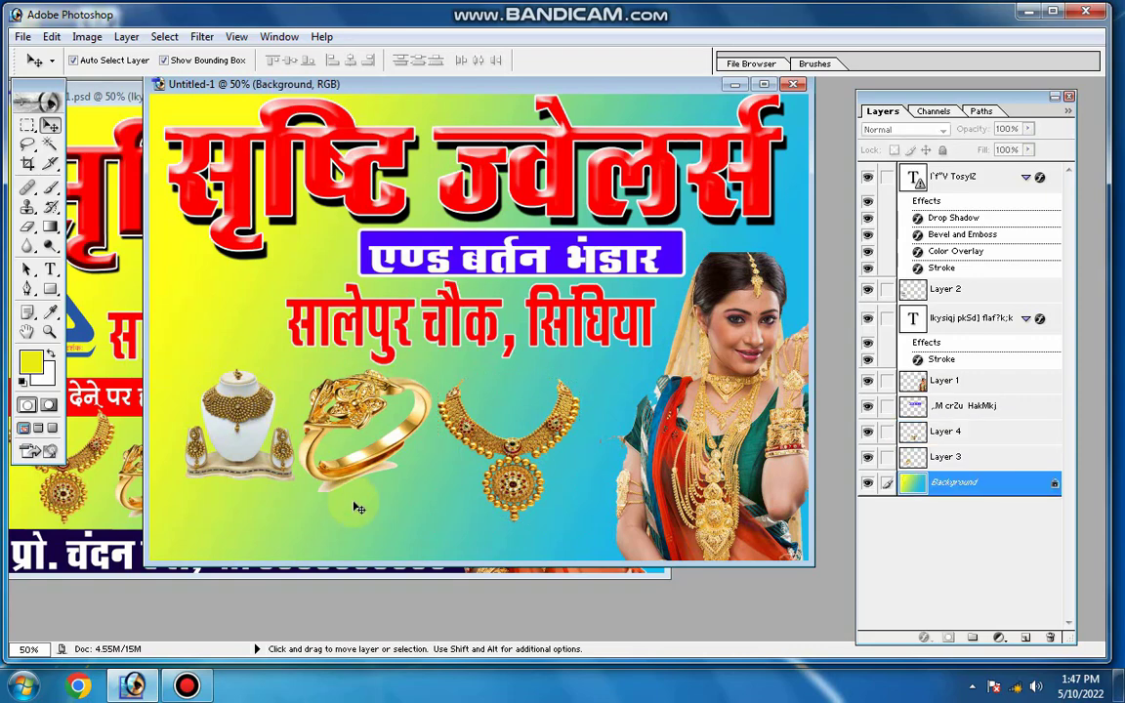
Copy the blue triangular hallmark logo from the finished banner and place it to the left of the red address line
click(68, 334)
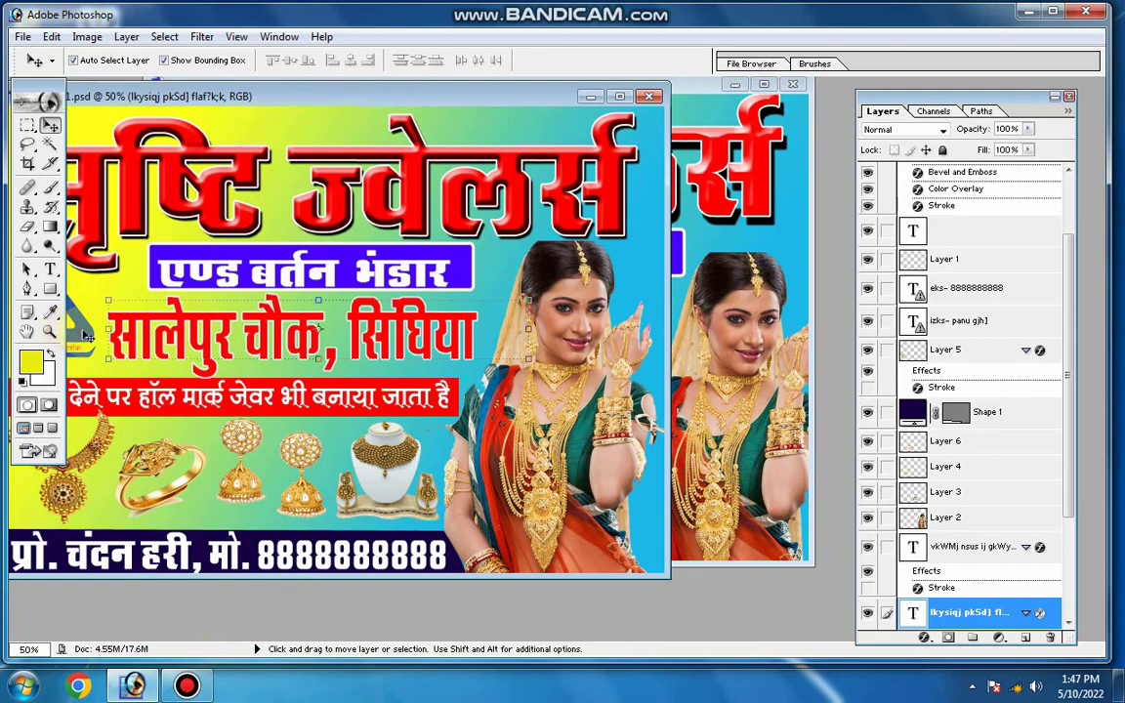
click(81, 344)
click(730, 353)
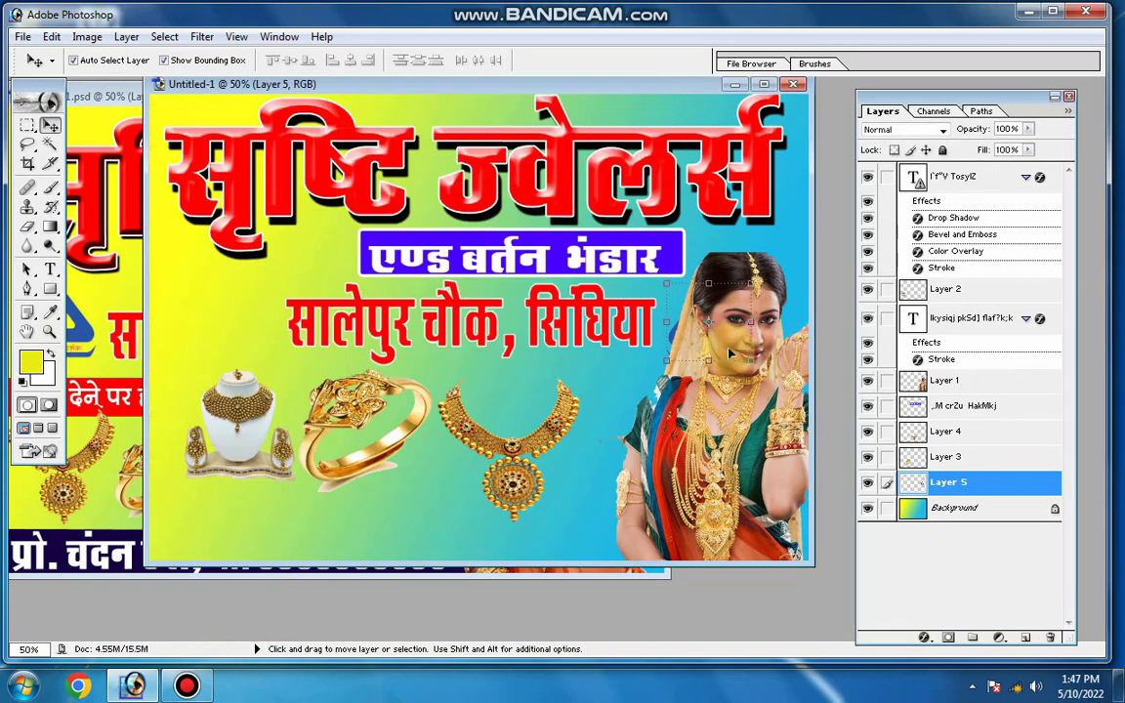
click(226, 326)
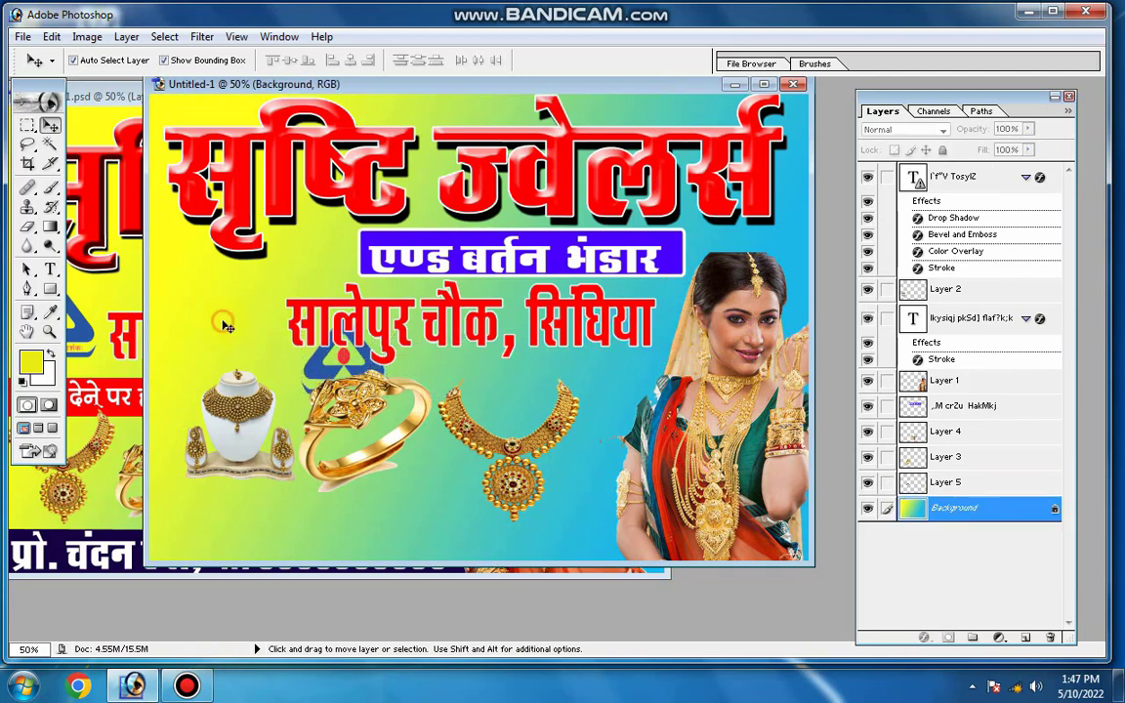
drag(357, 391, 206, 325)
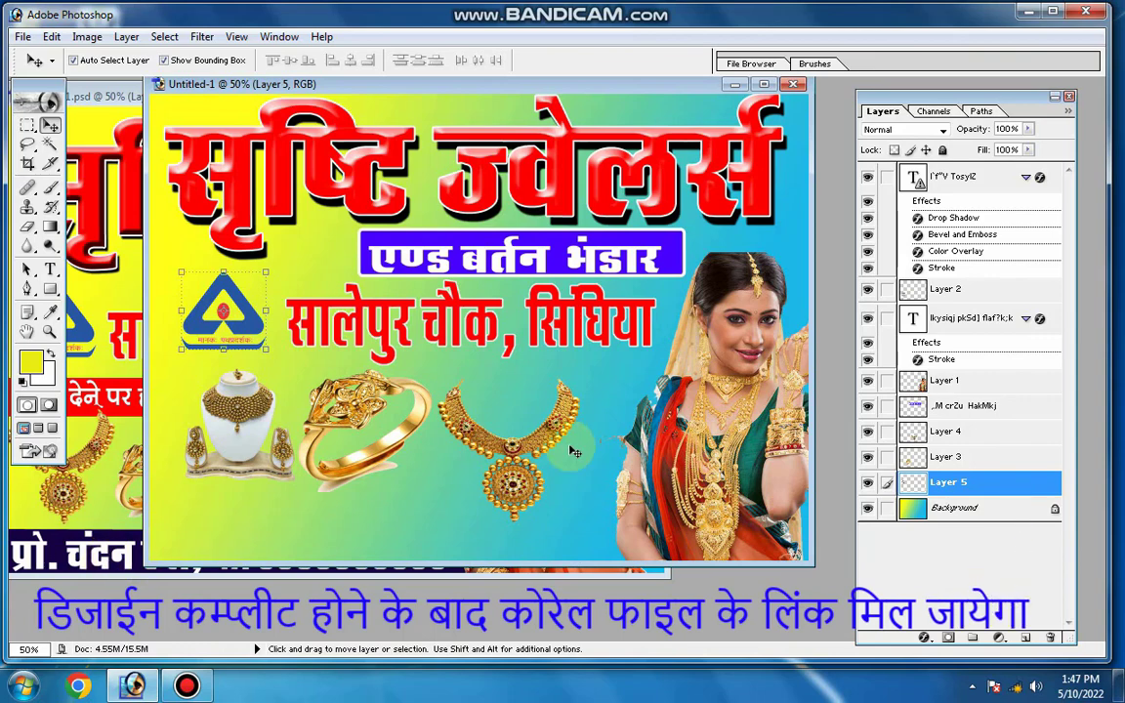
Draw a straight-sided strip along the banner's bottom edge with the Pen tool, from the left border to the woman's picture
click(535, 523)
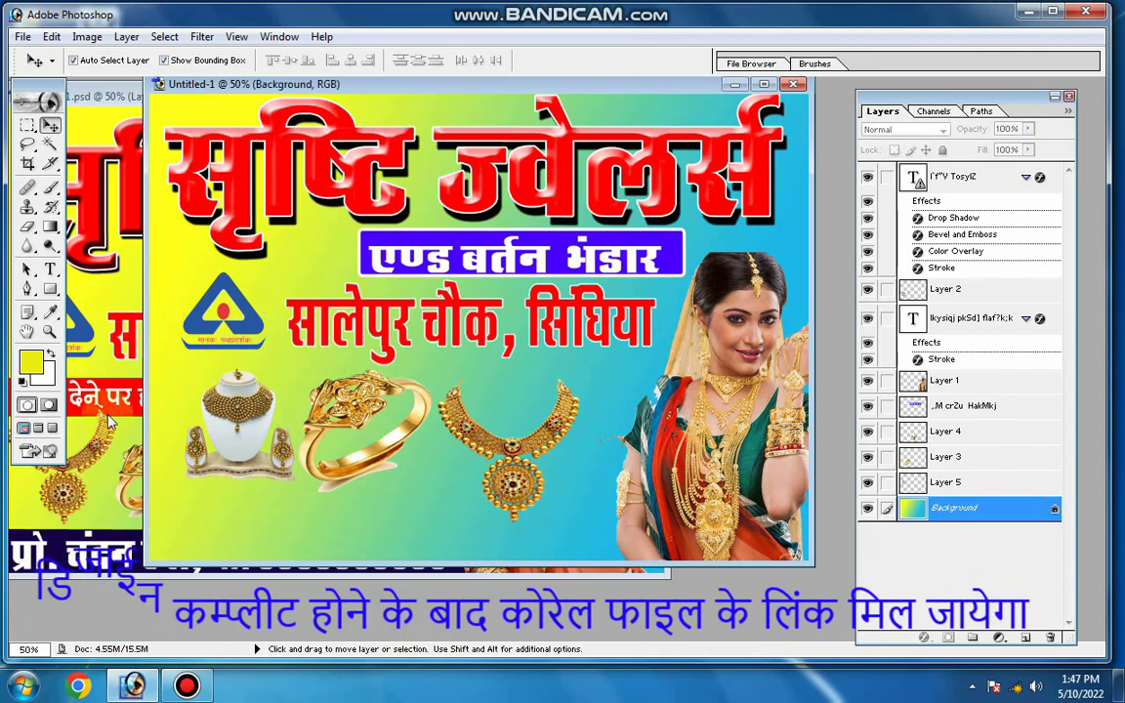
click(112, 537)
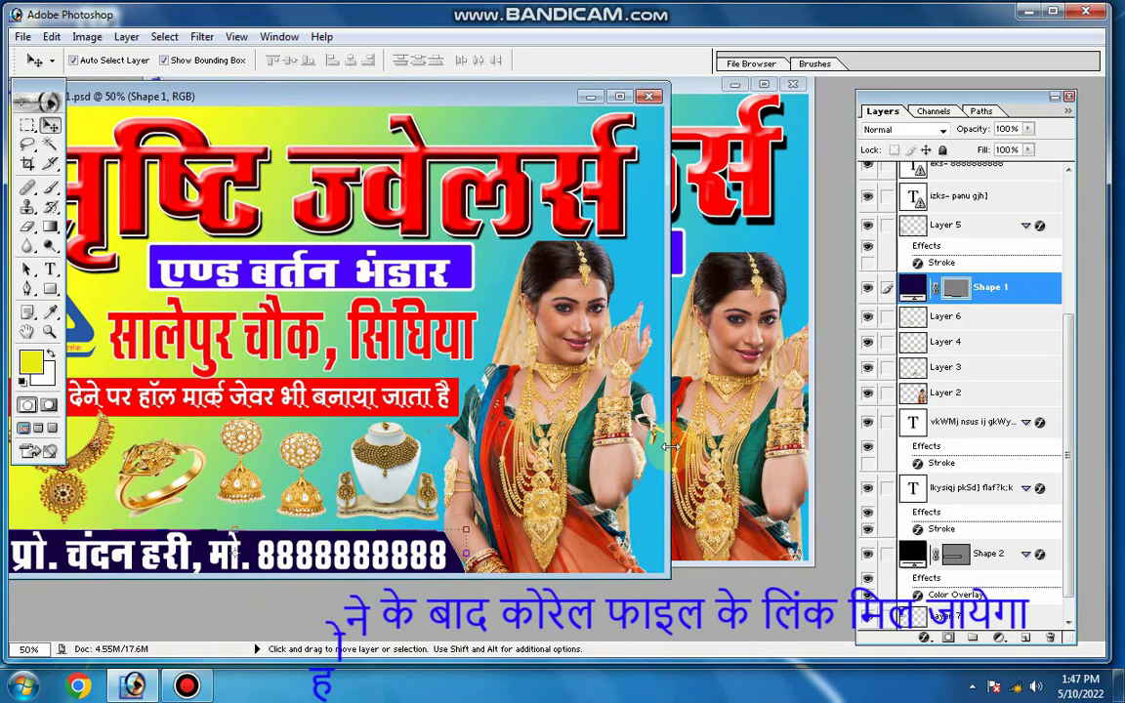
click(676, 447)
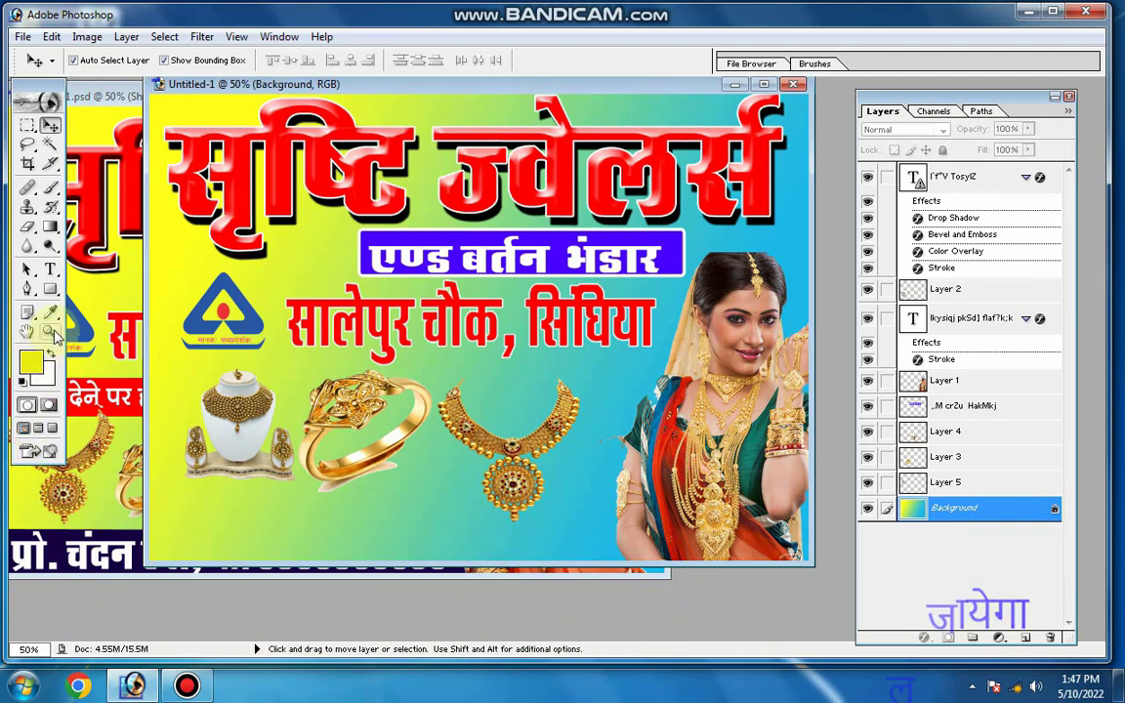
click(27, 289)
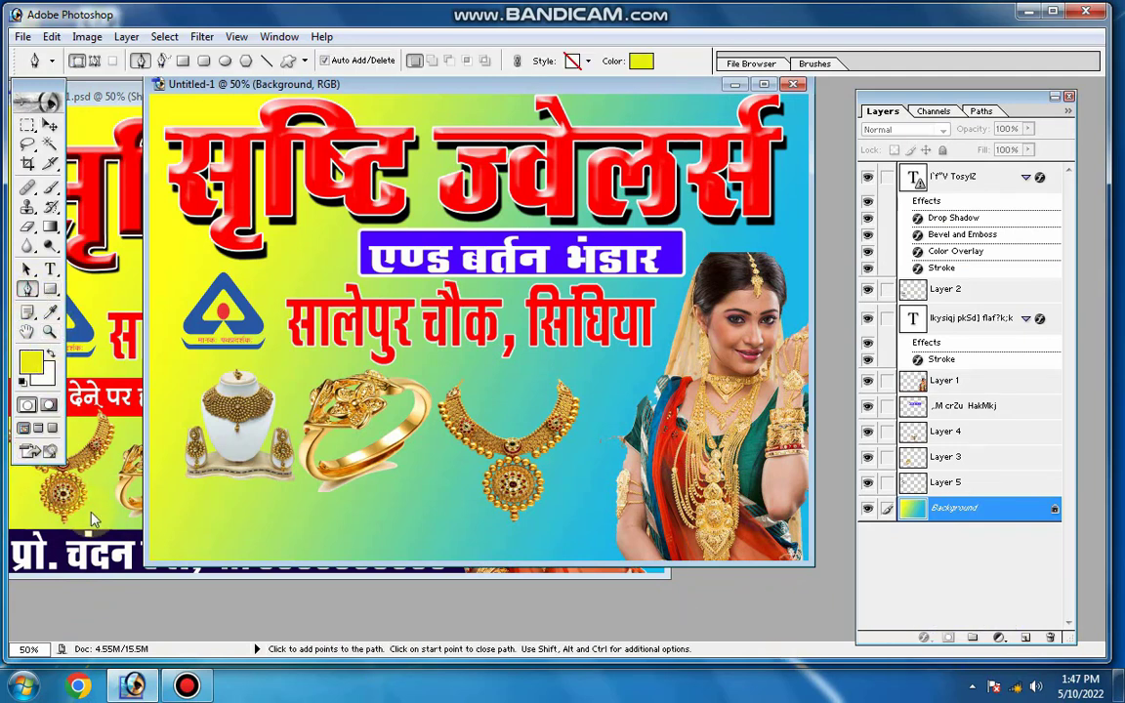
click(150, 501)
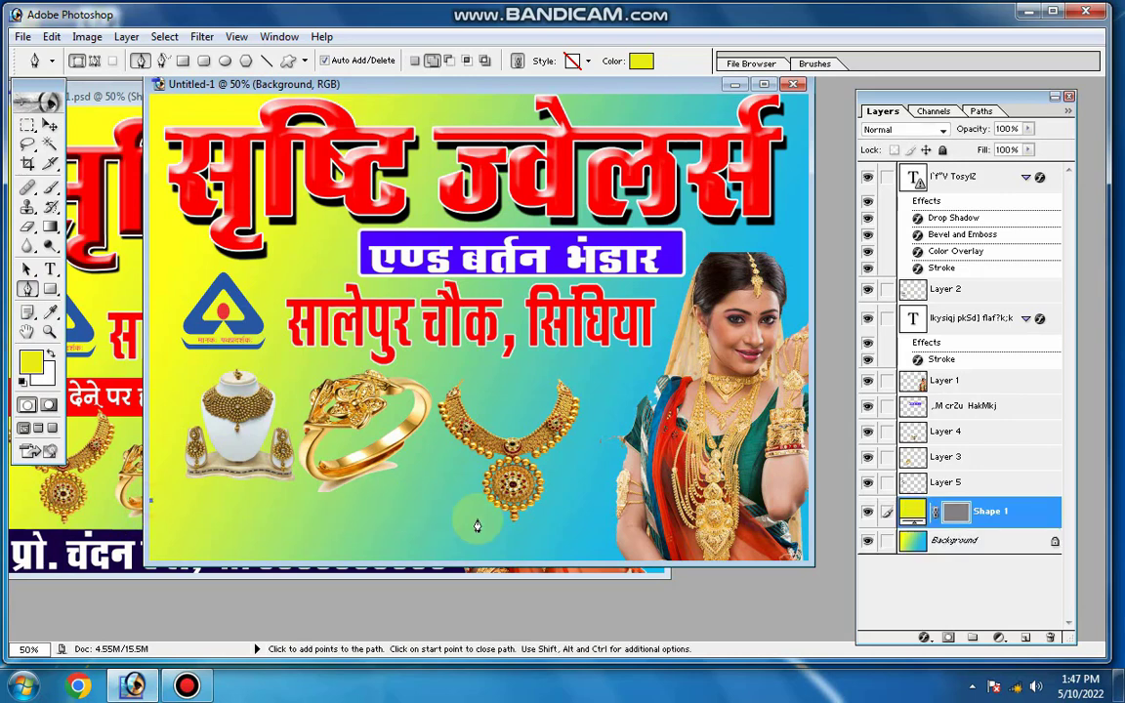
key(ctrl+z)
click(615, 509)
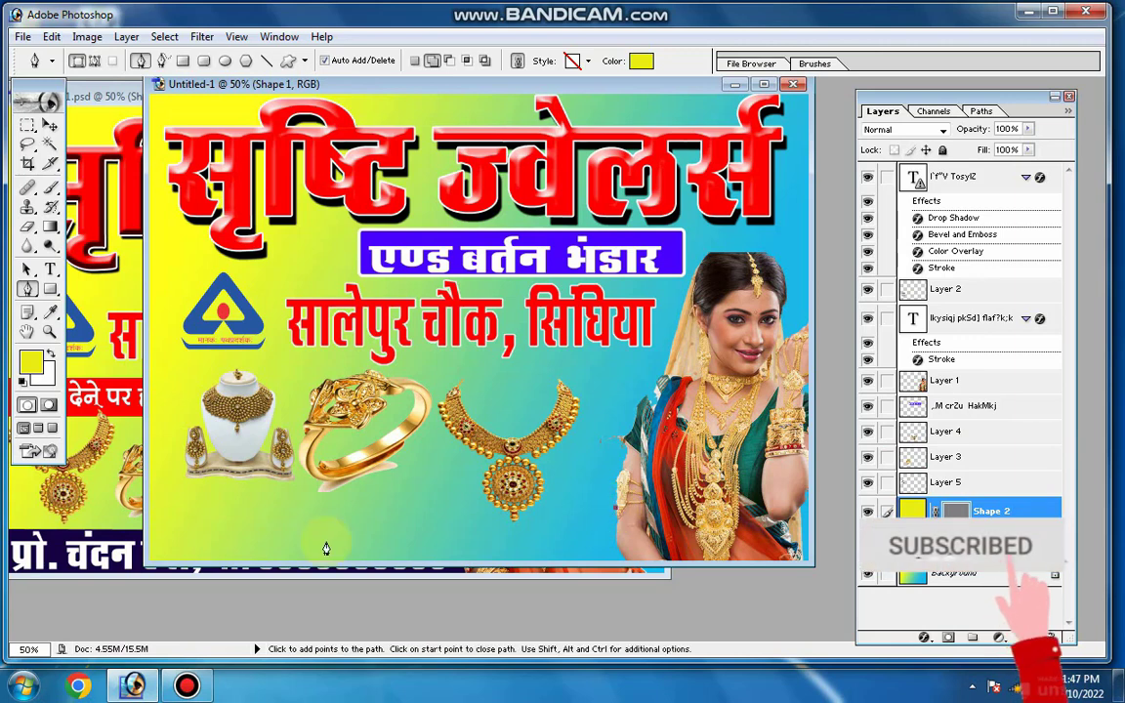
click(150, 507)
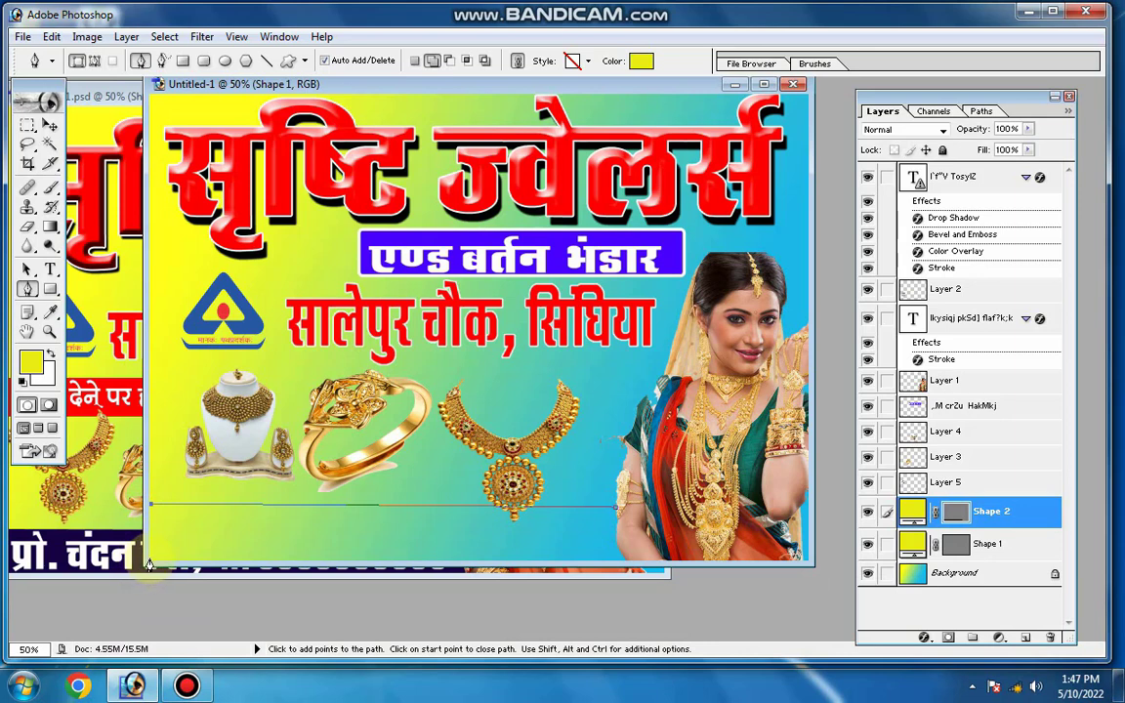
click(150, 562)
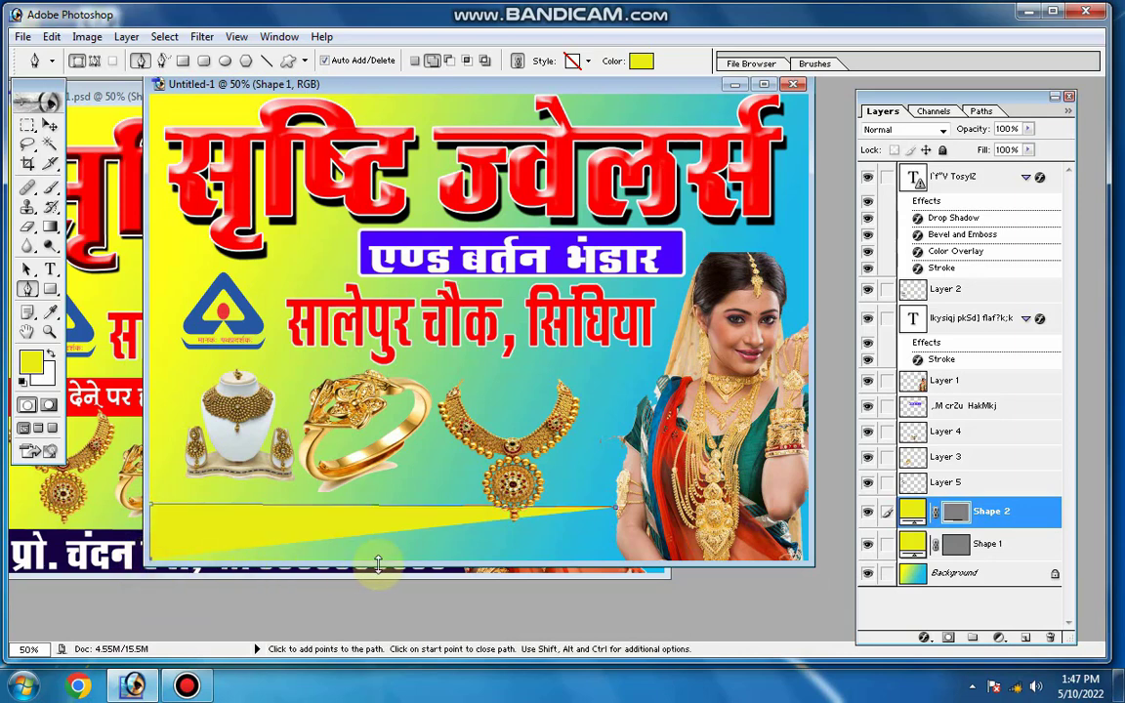
click(616, 553)
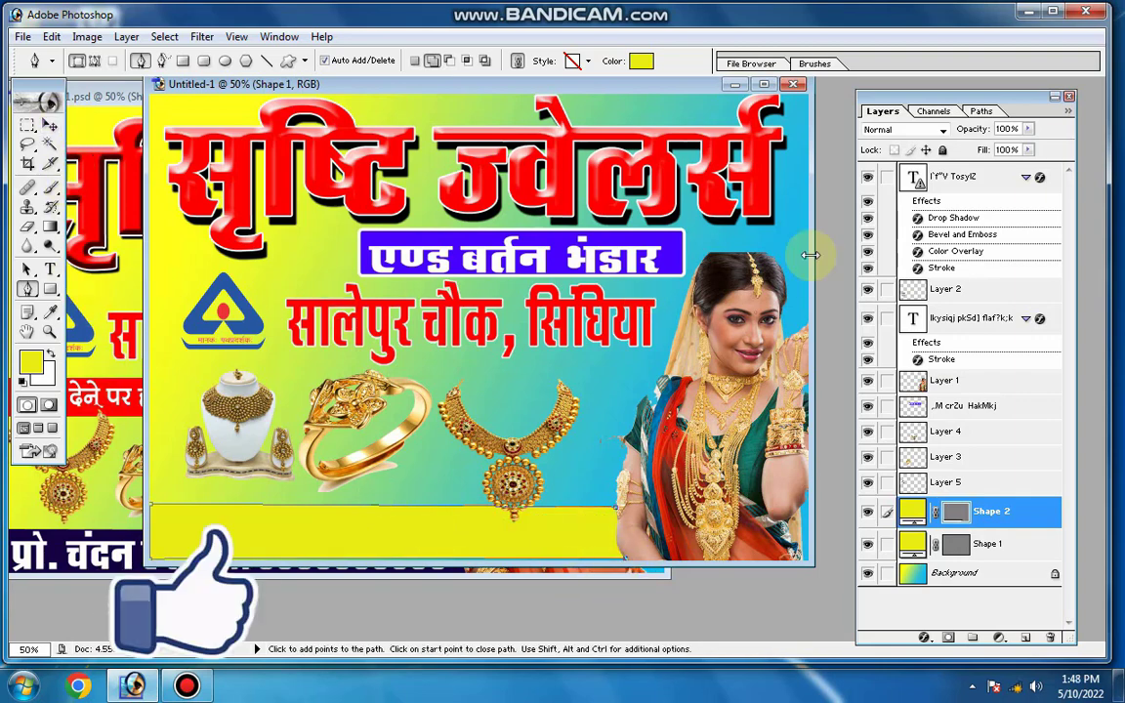
Set the fill colour of the bottom strip to dark navy 0C0338
click(641, 61)
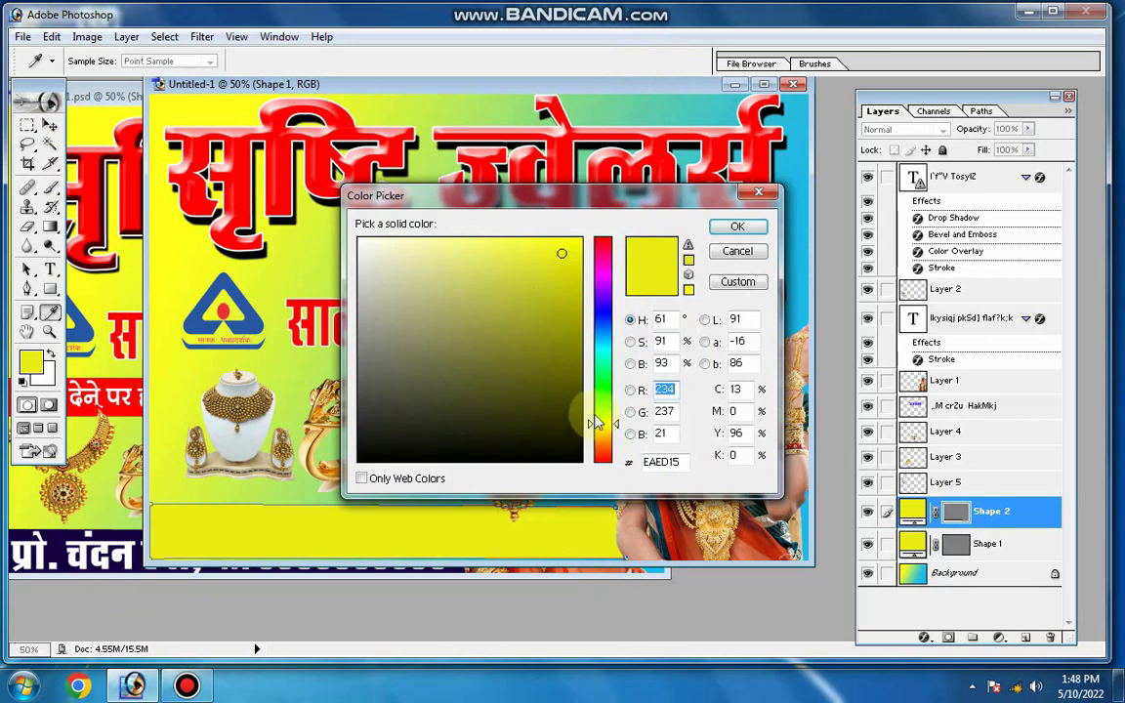
drag(596, 422, 595, 310)
click(576, 253)
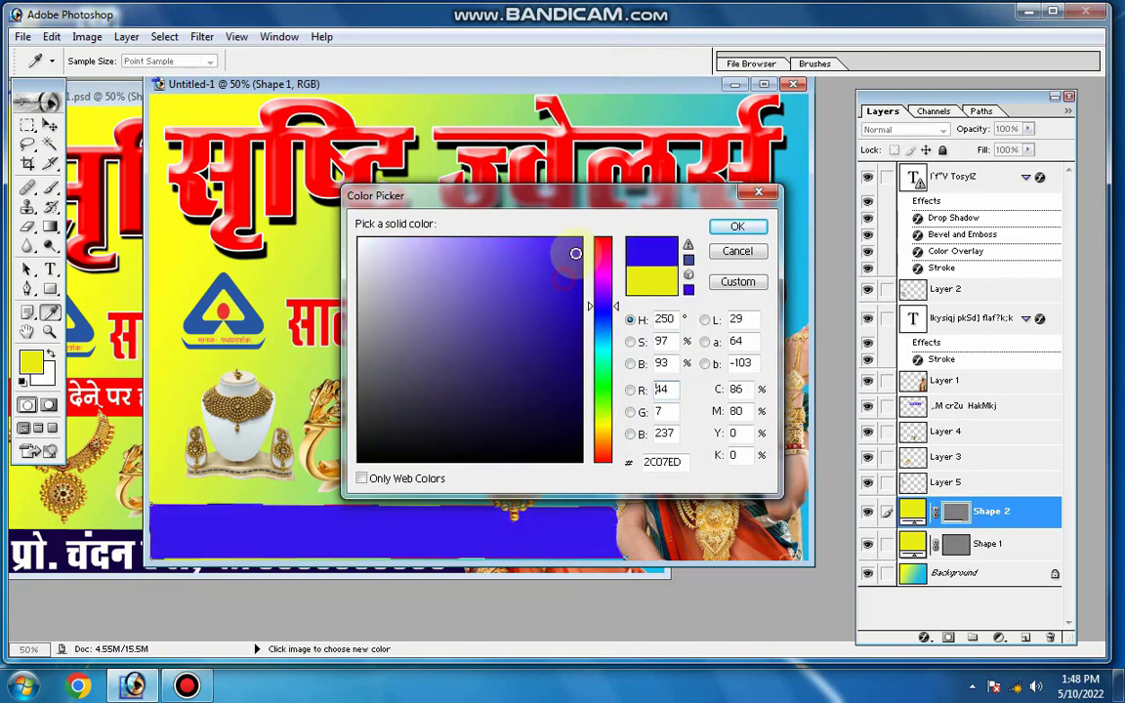
drag(576, 253, 570, 412)
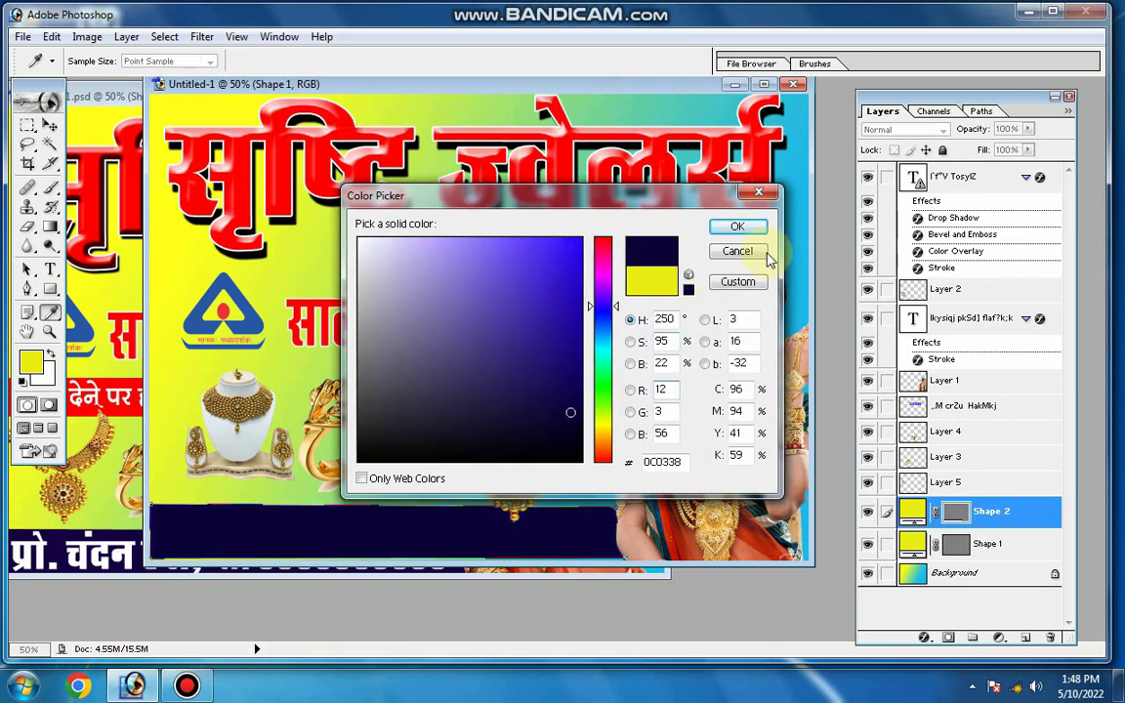
click(759, 230)
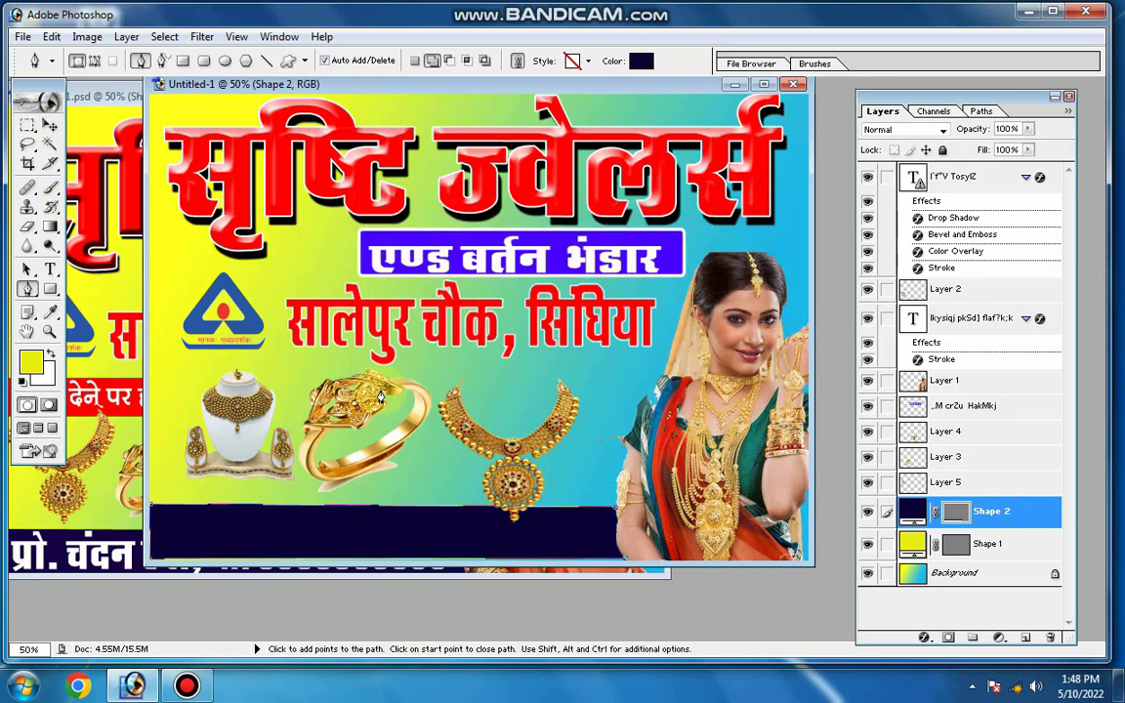
Start a new text line on the navy strip and set its font to KBC_05
click(50, 270)
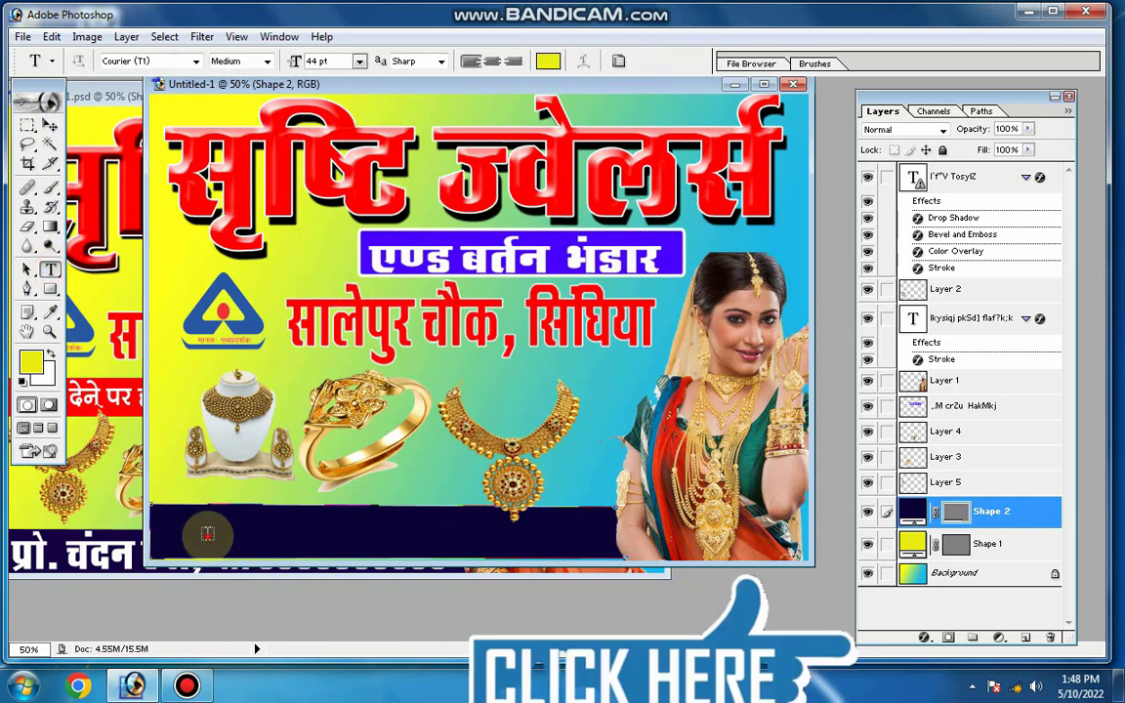
click(200, 532)
text(Fg)
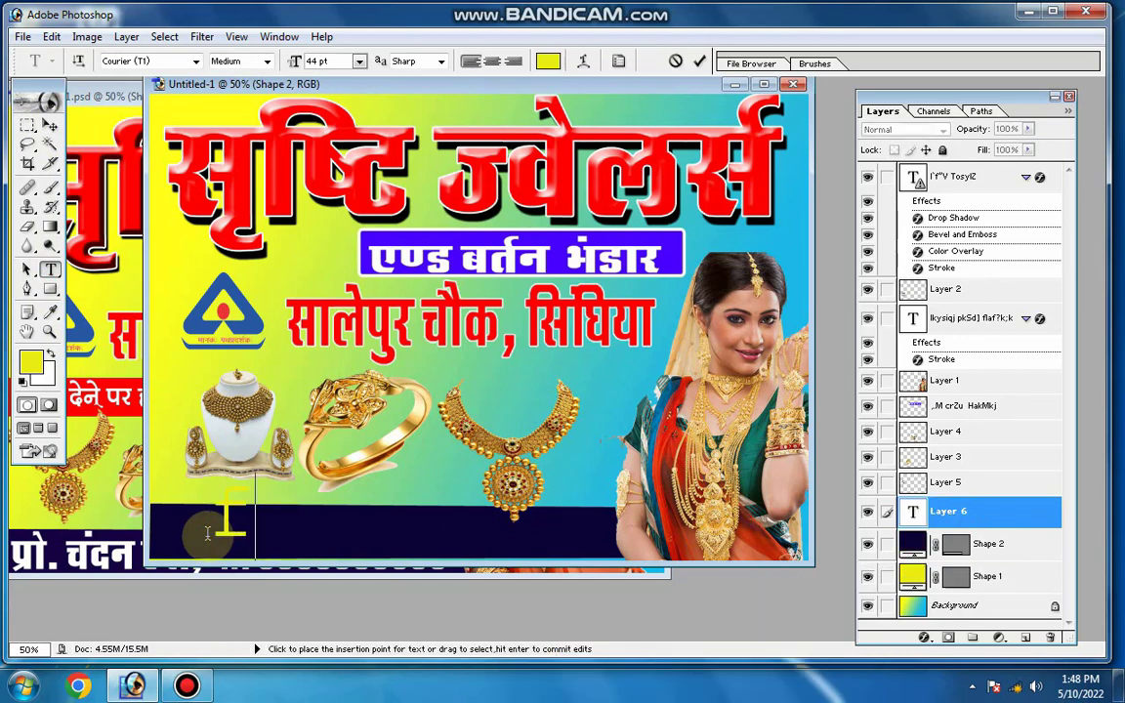
click(195, 61)
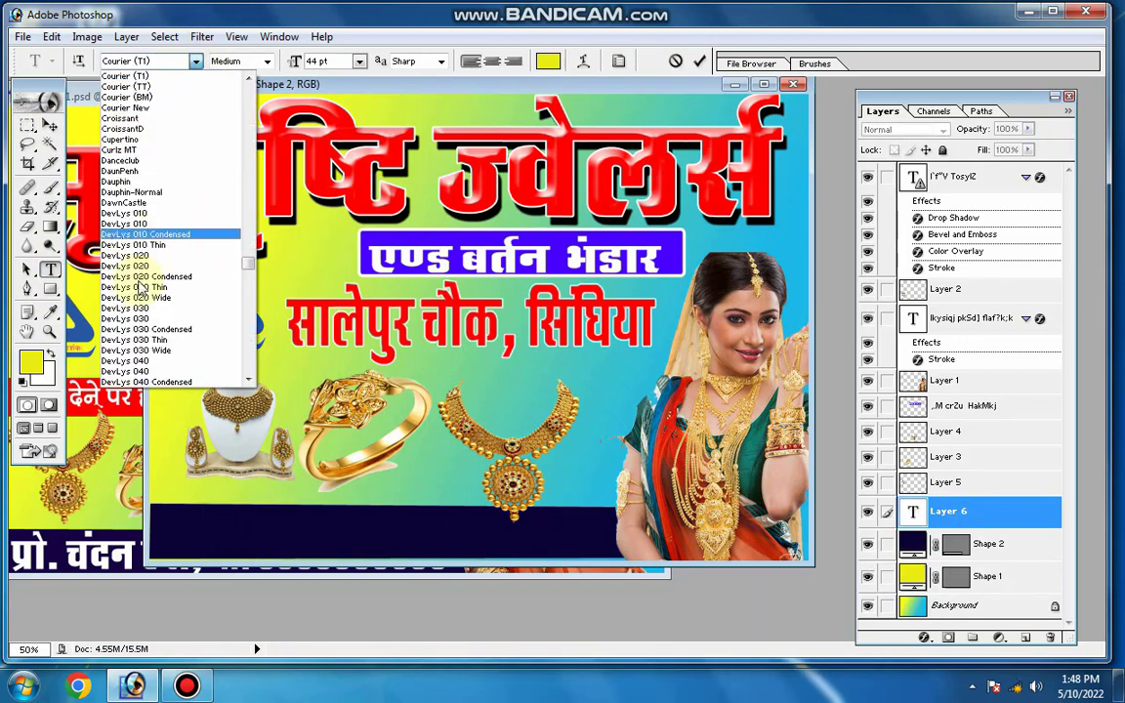
scroll(142, 313, down, 20)
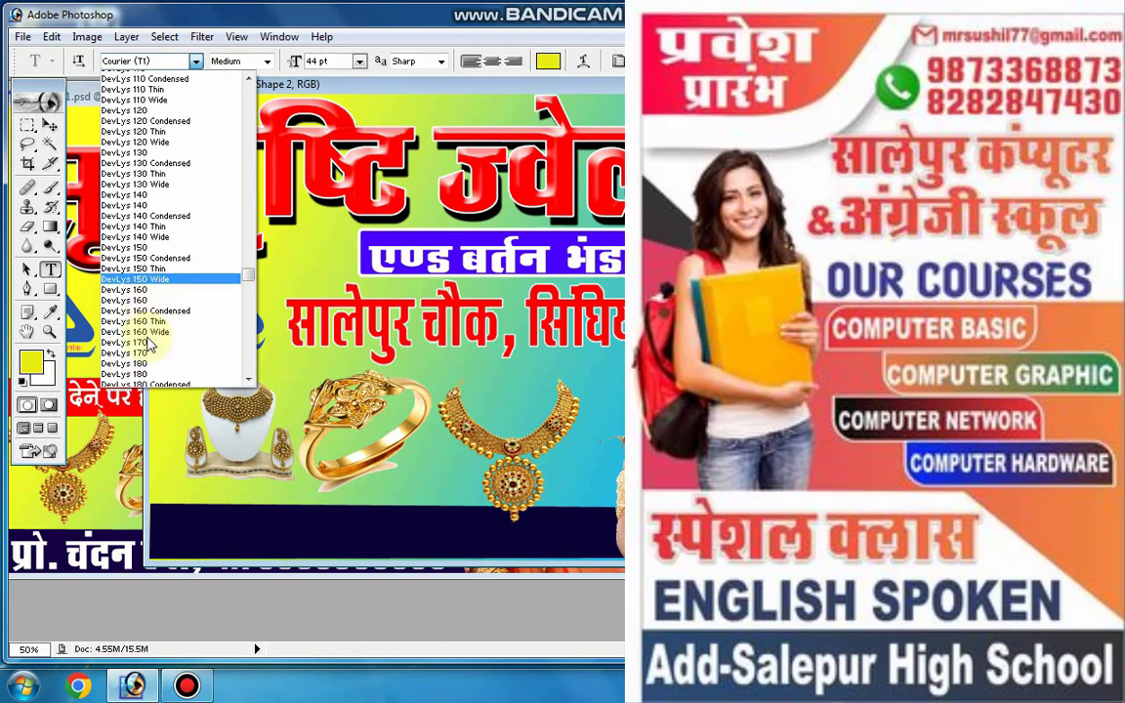
scroll(146, 323, down, 15)
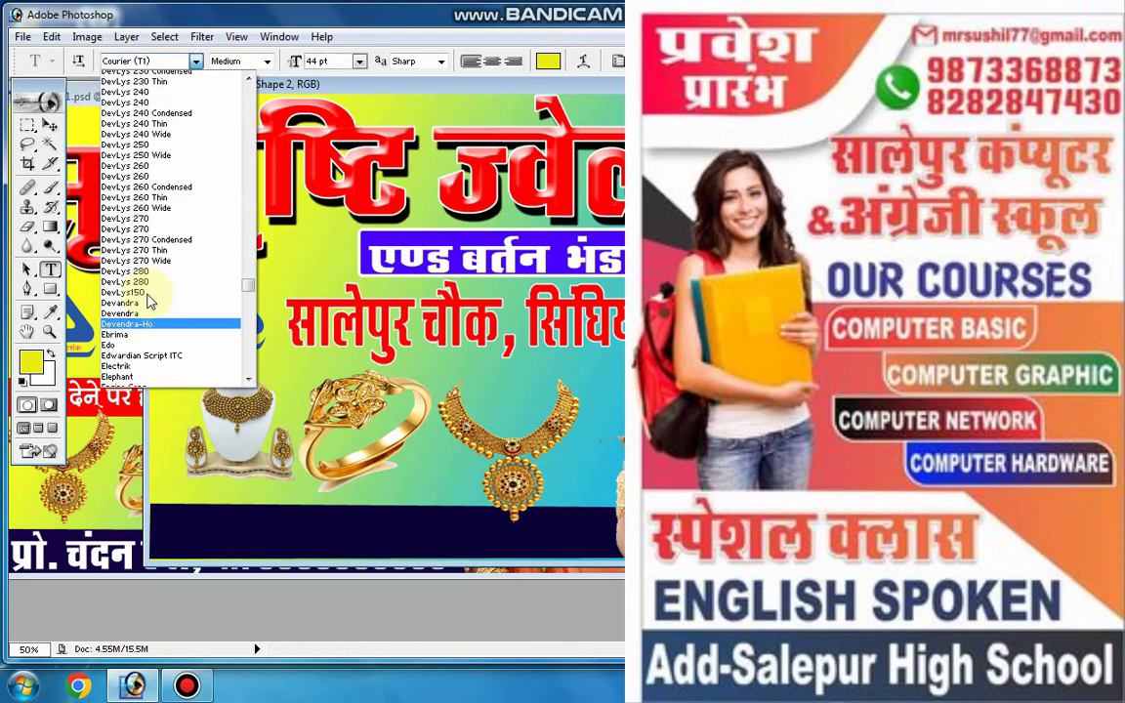
scroll(146, 293, down, 9)
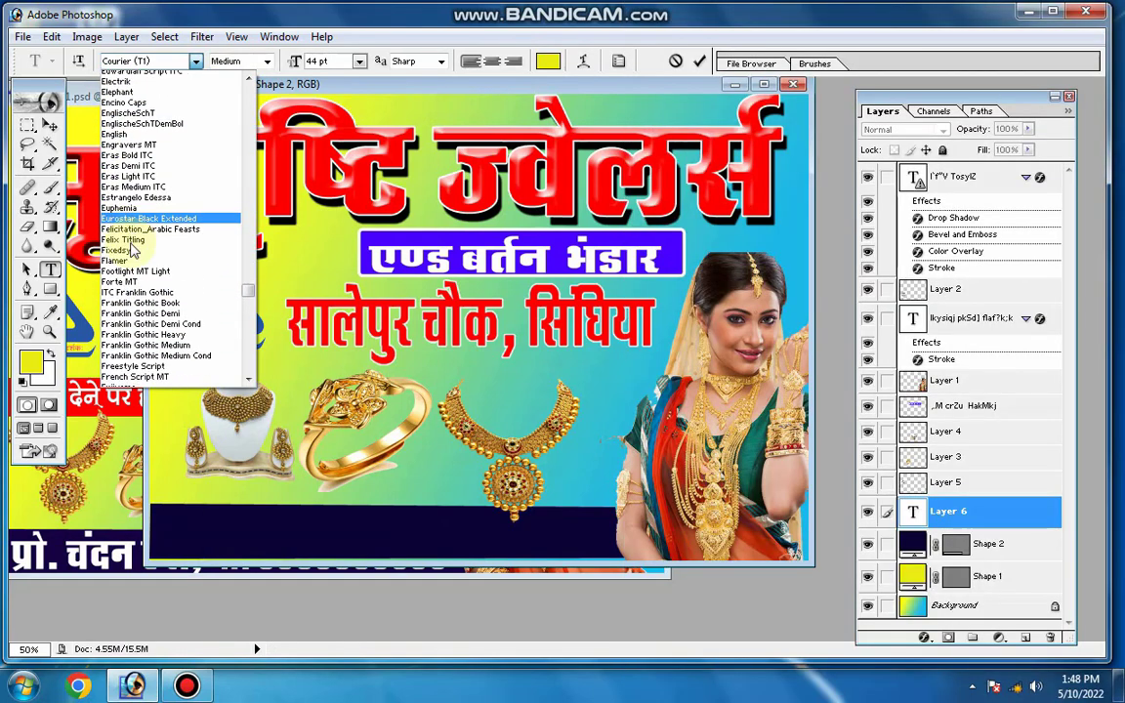
scroll(137, 293, down, 15)
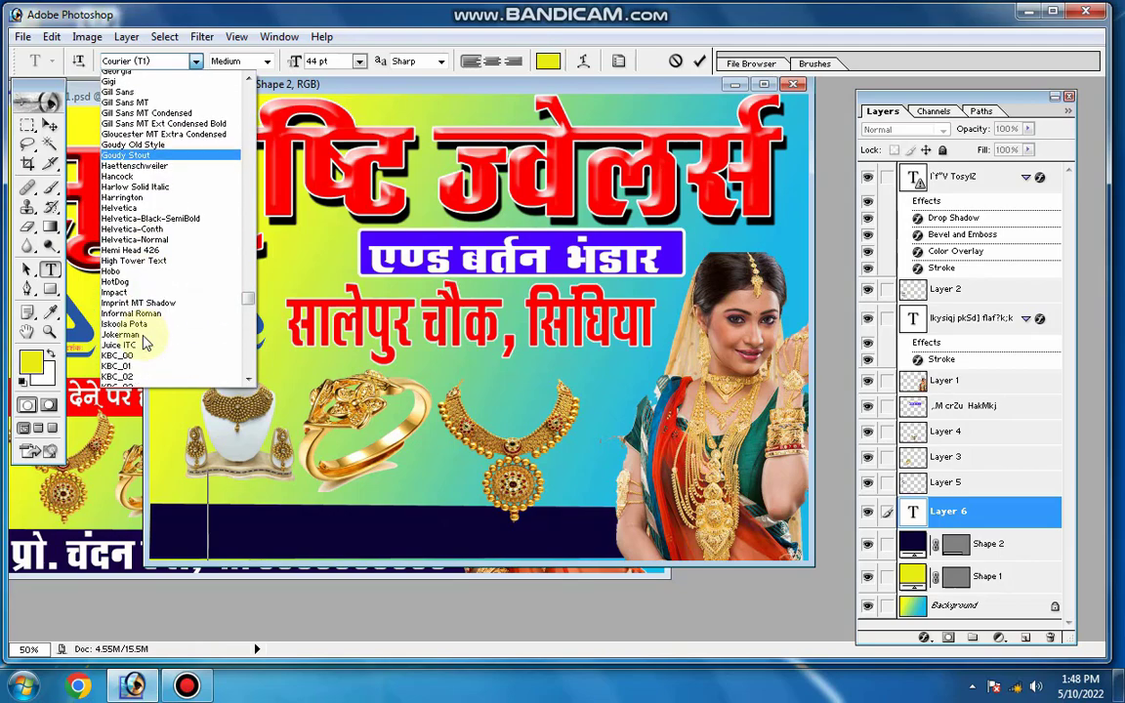
scroll(145, 342, down, 2)
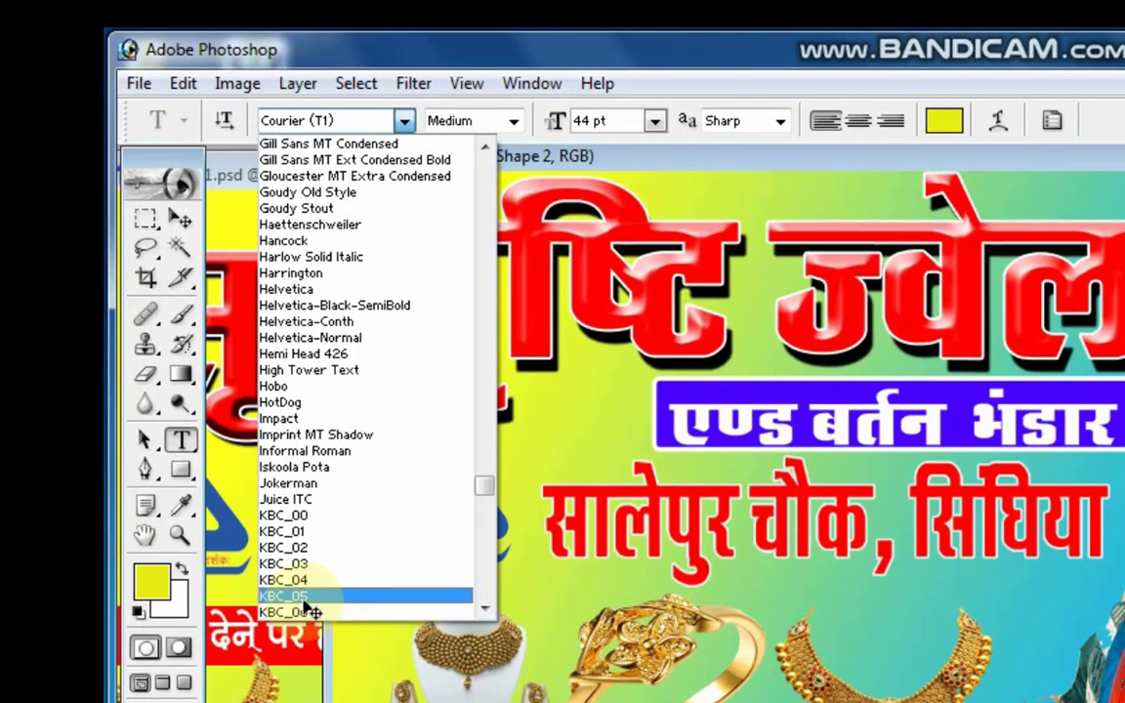
click(303, 598)
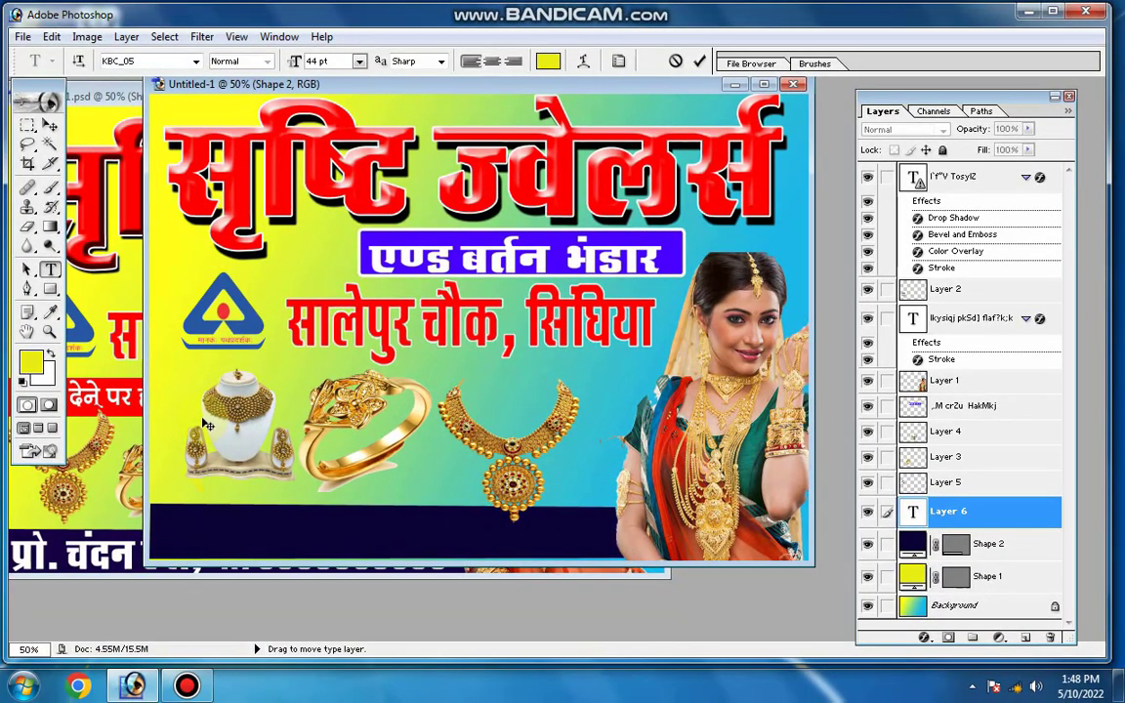
text(dkd)
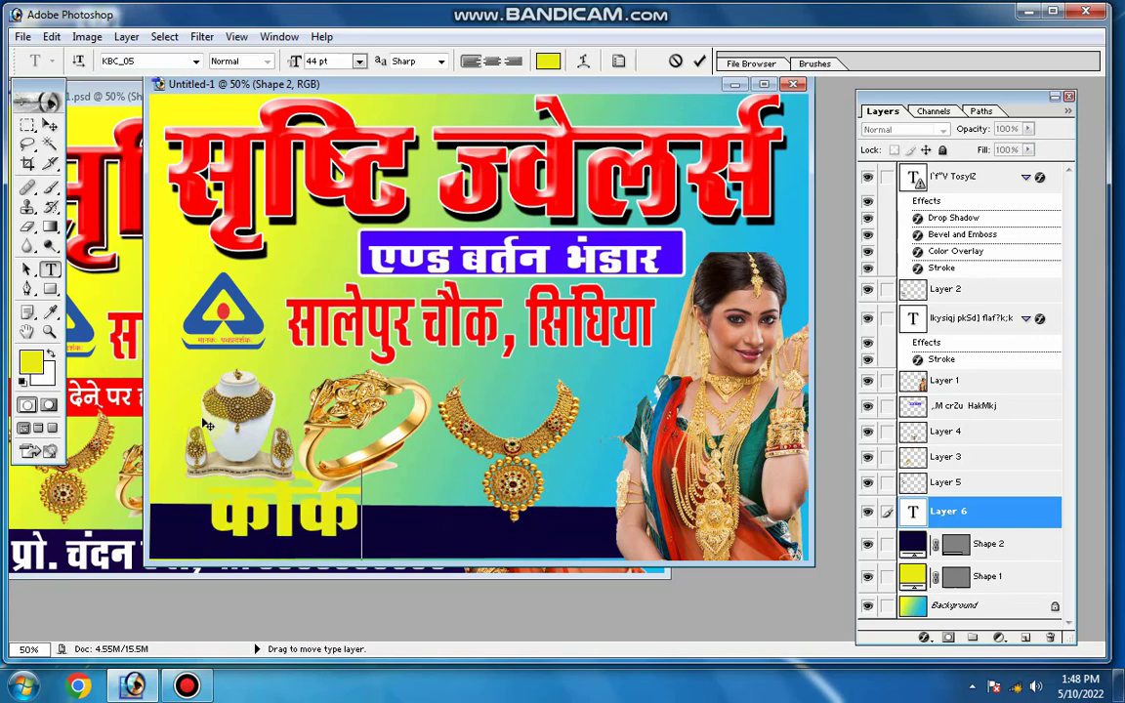
key(BackSpace)
key(BackSpace)
key(BackSpace)
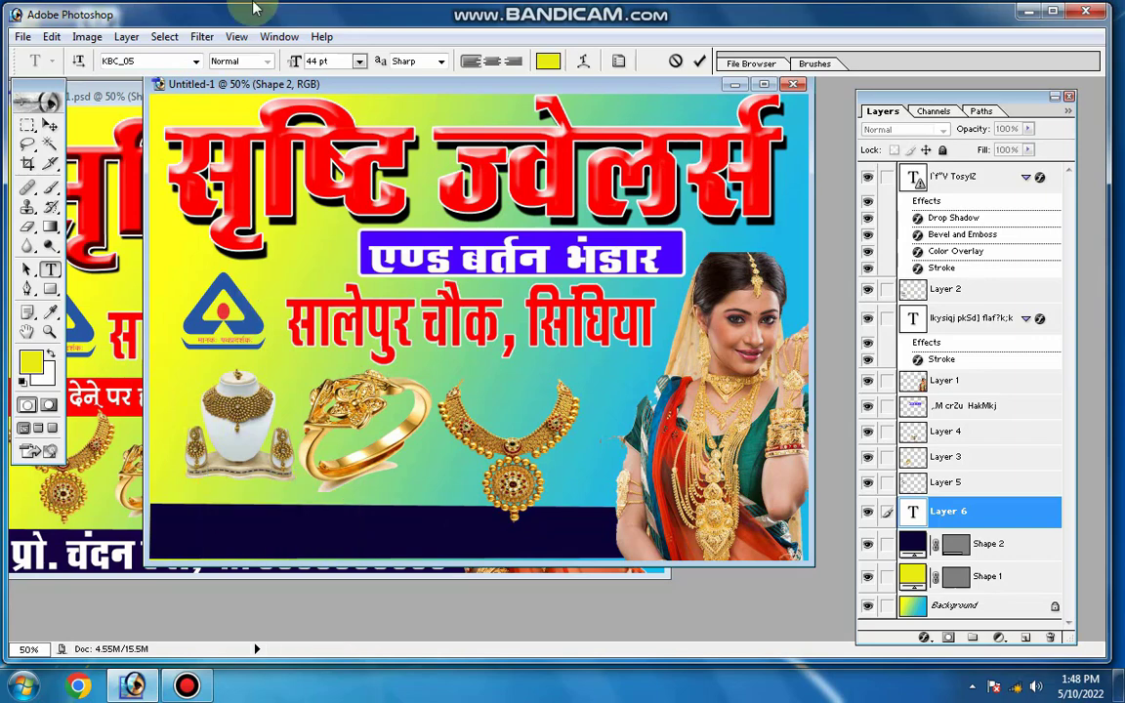
Set the colour of the strip's text to near-white FFFFF8
click(548, 64)
click(359, 241)
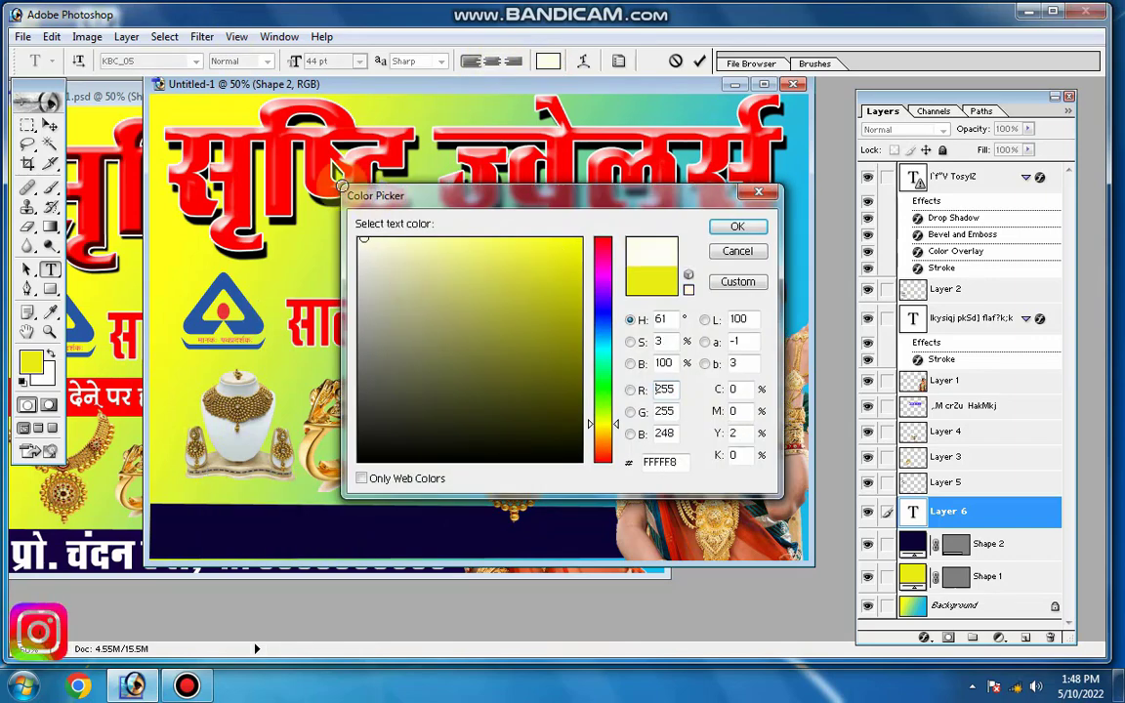
click(738, 228)
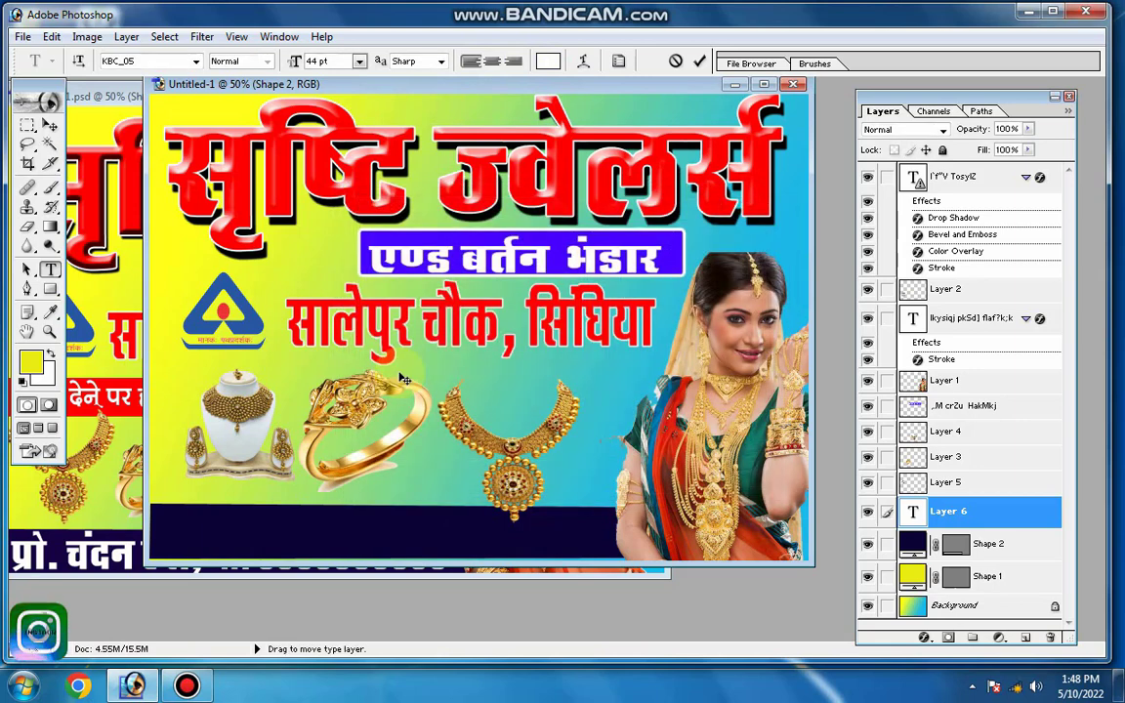
Enter the proprietor line on the strip as प्रो. followed by the proprietor's name, and commit the text
text(izks)
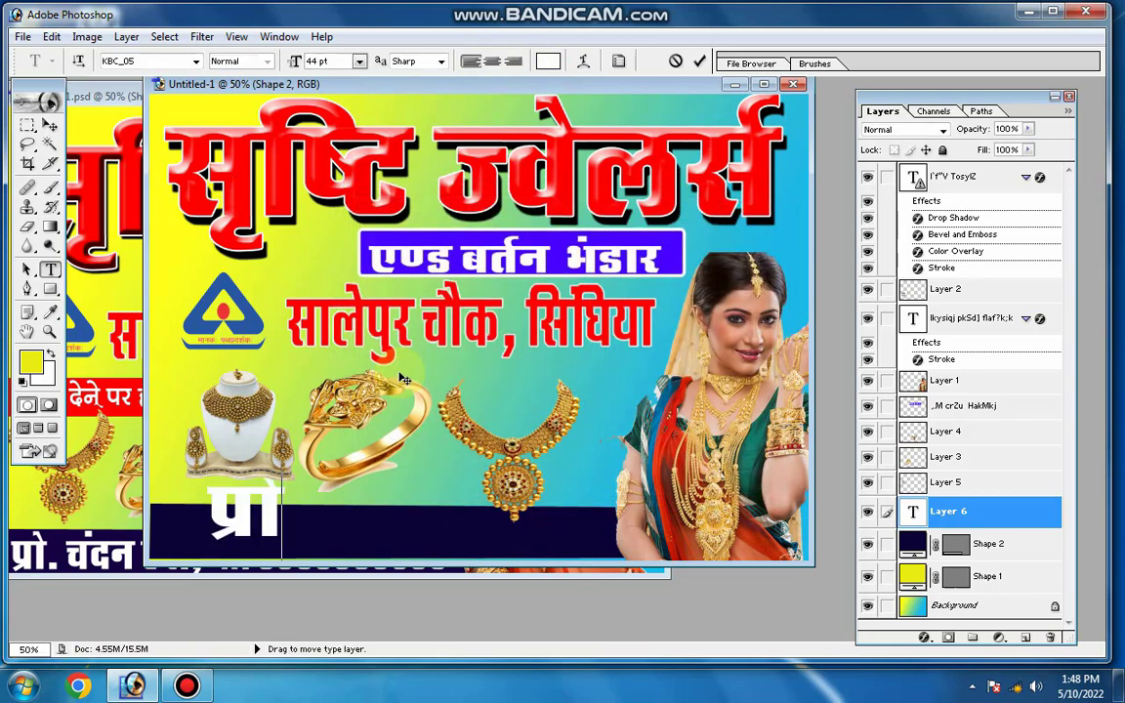
text(- )
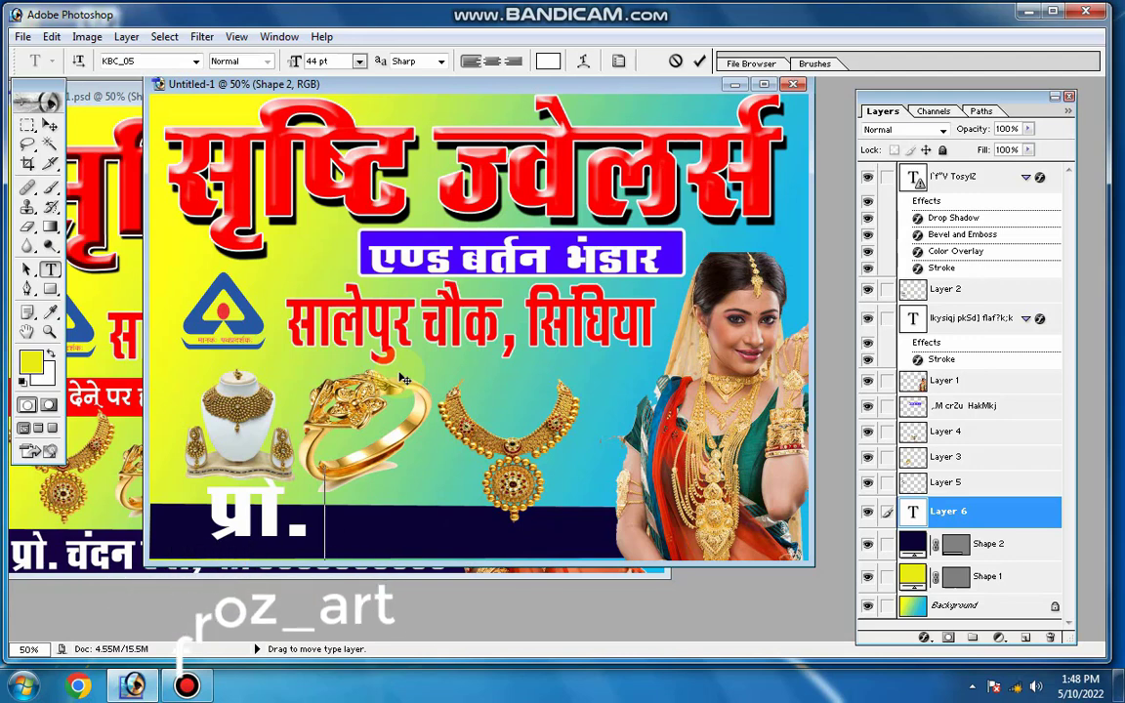
text(jksg)
key(BackSpace)
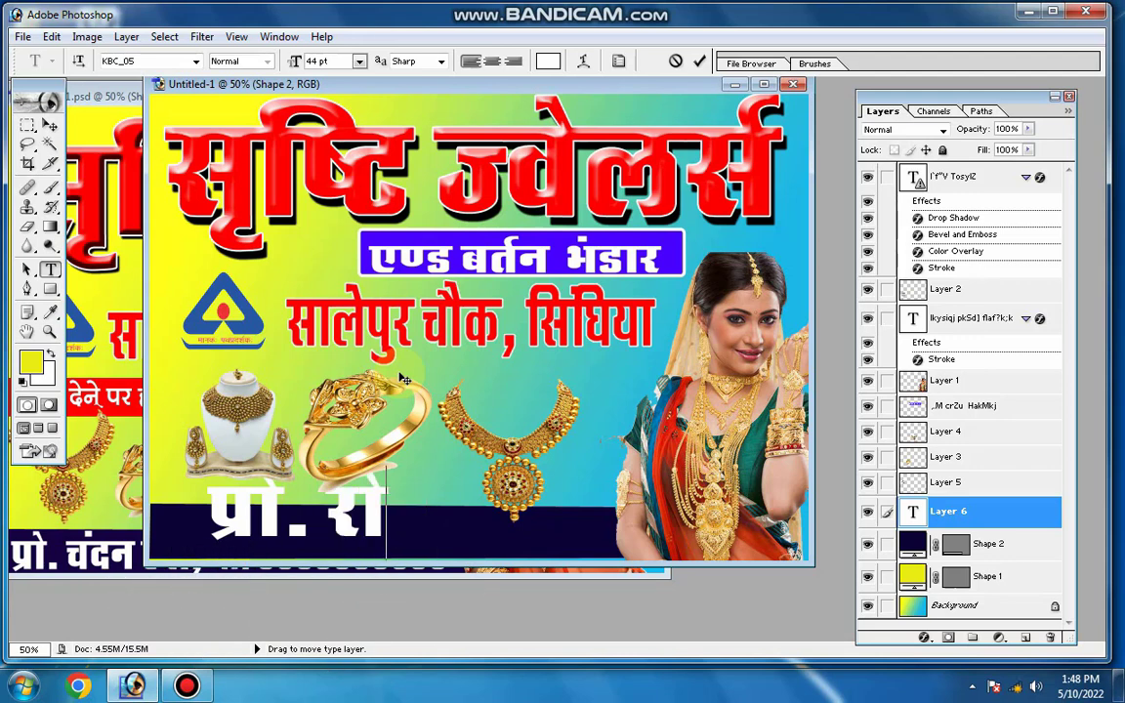
text(gu)
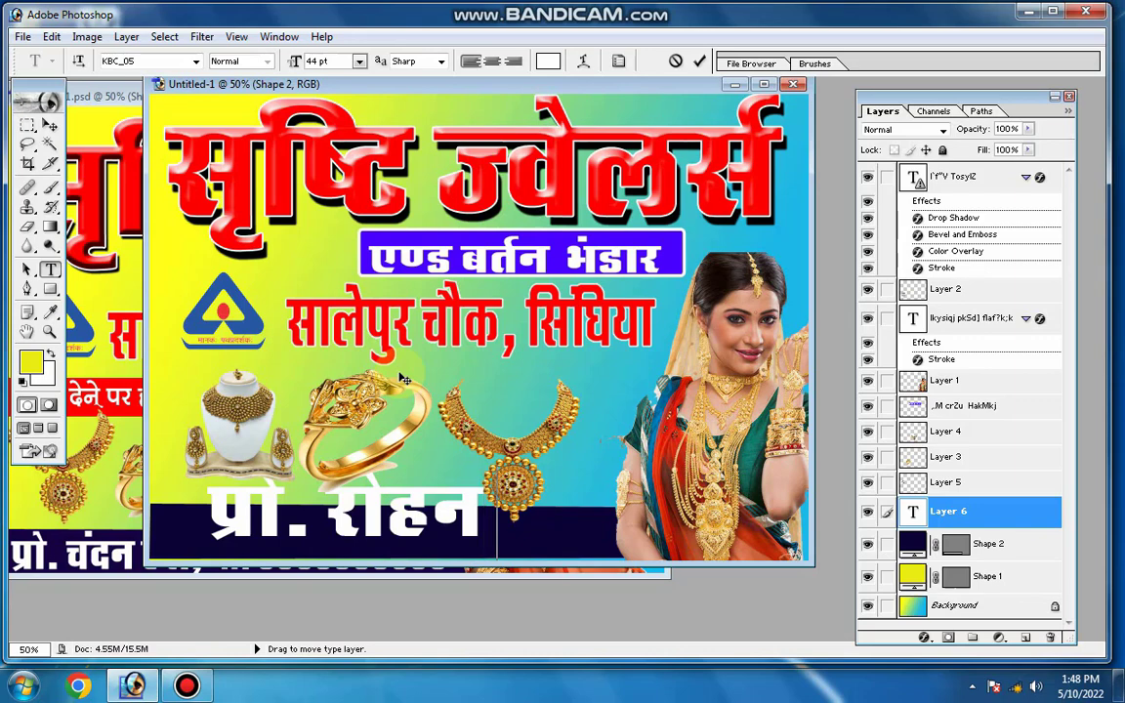
text( th)
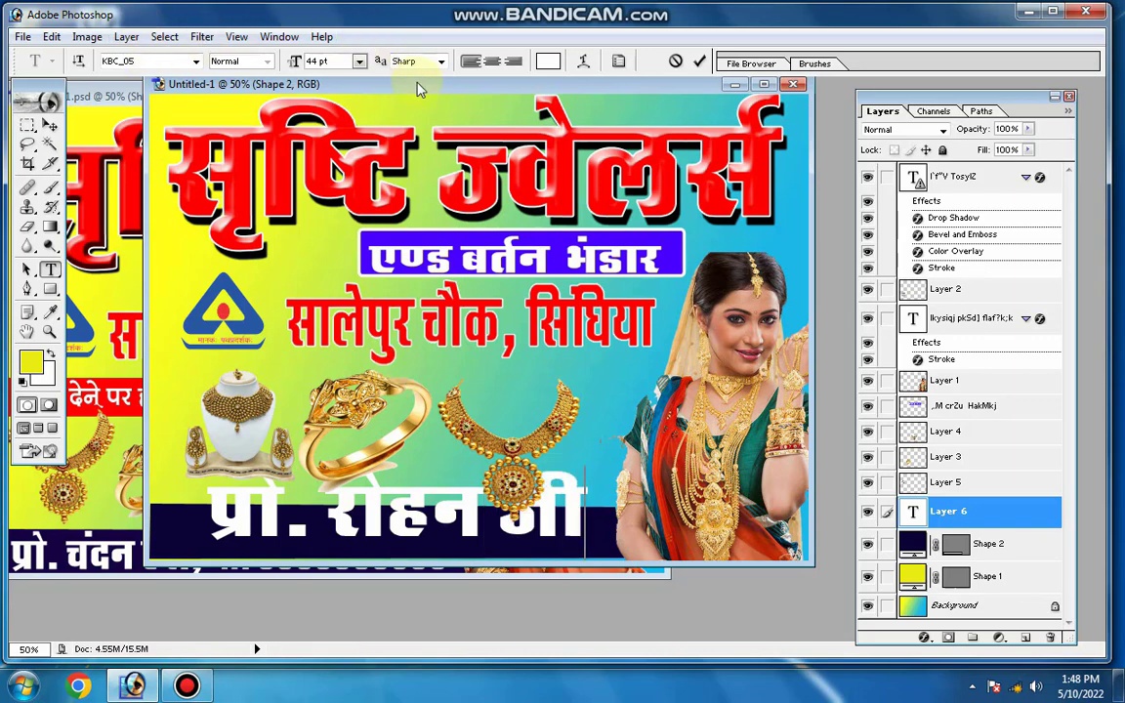
drag(418, 90, 390, 99)
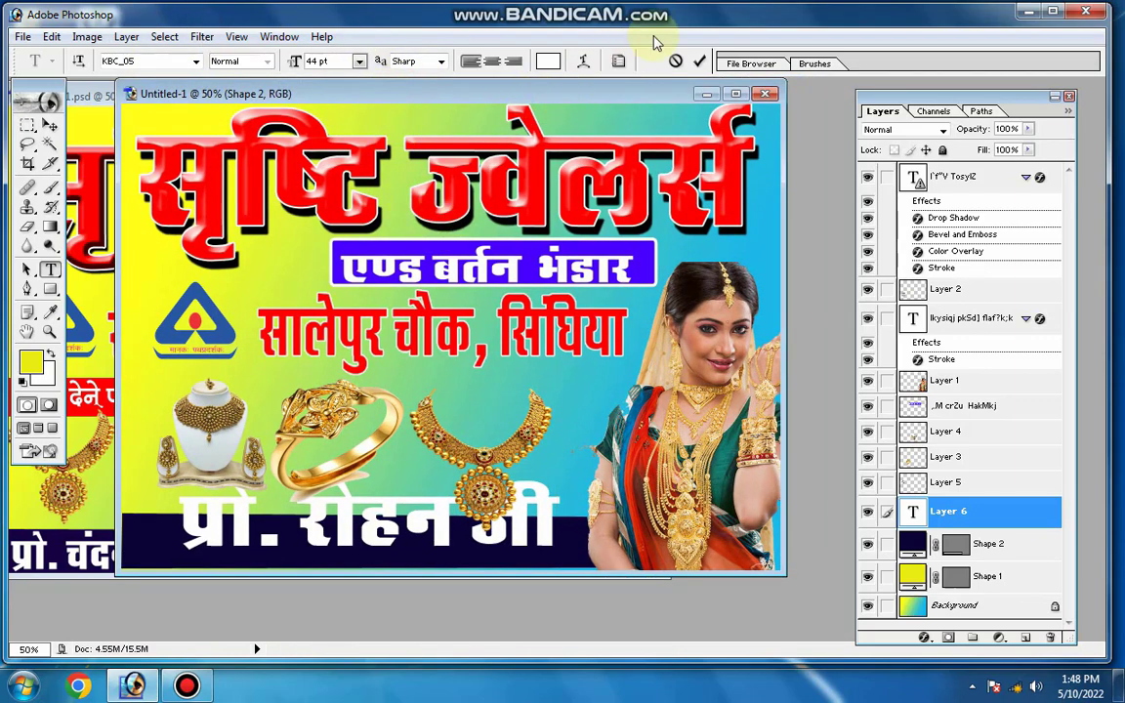
click(696, 64)
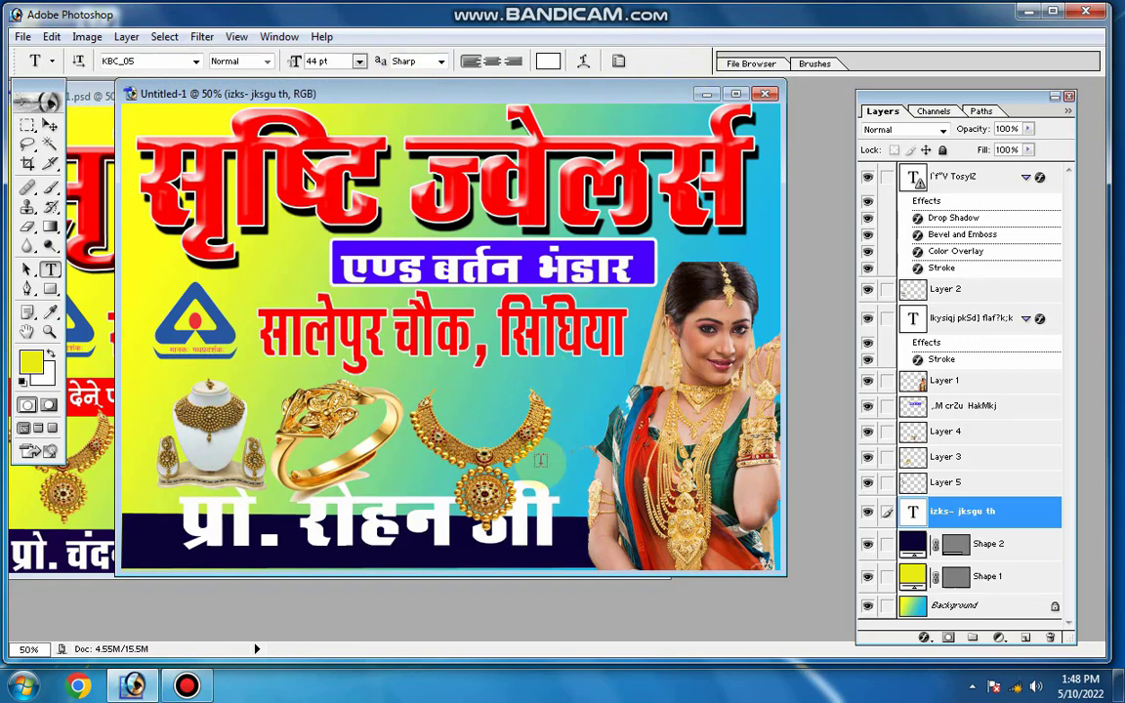
Scale the proprietor text to 62.1% width, reposition it at the strip's left end, fit its height to the strip, and apply the transform
click(50, 126)
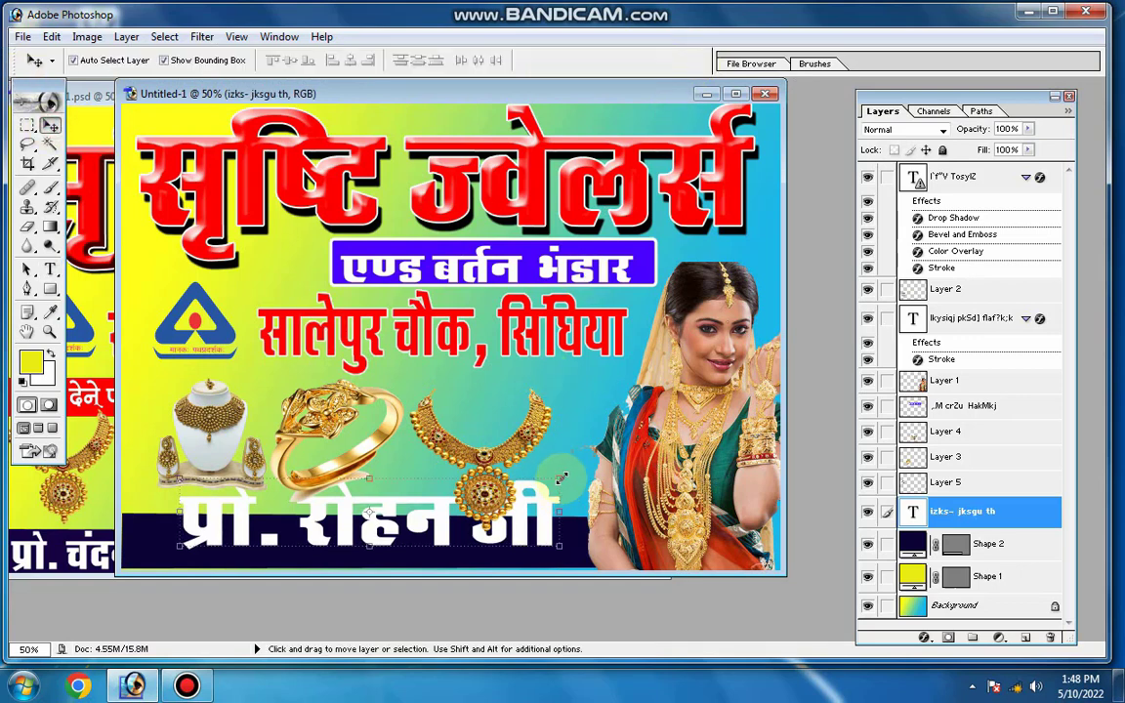
drag(561, 479, 493, 504)
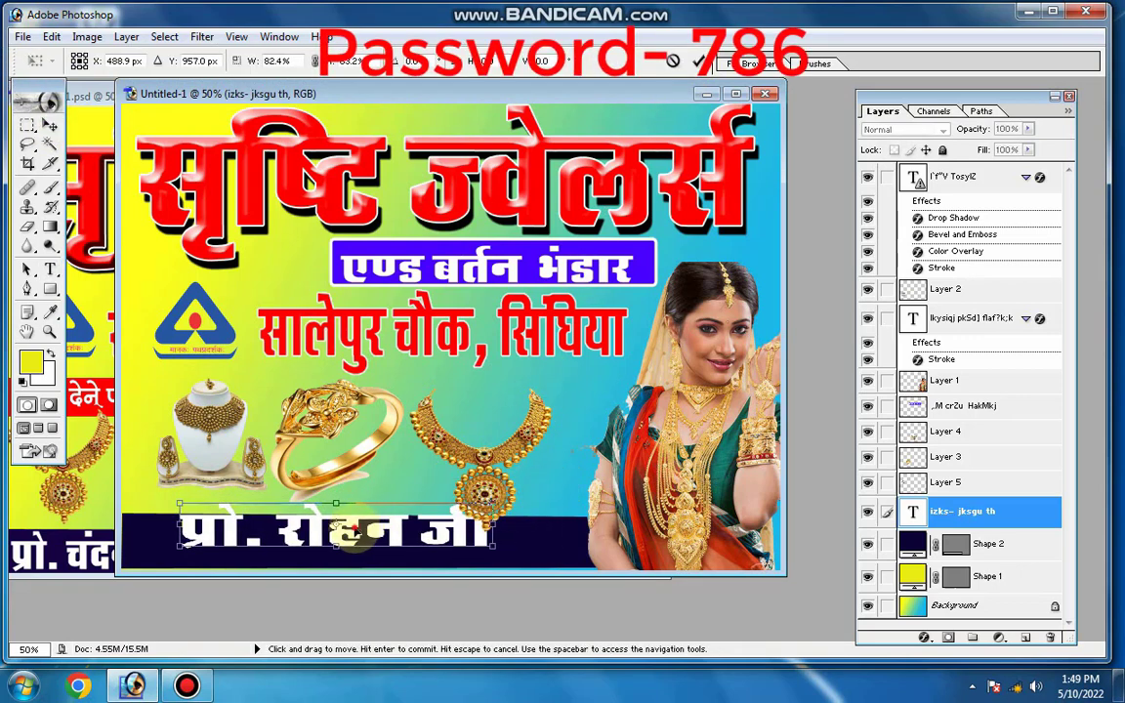
mouse_move(357, 533)
mouse_down()
mouse_move(332, 539)
mouse_move(347, 539)
mouse_up()
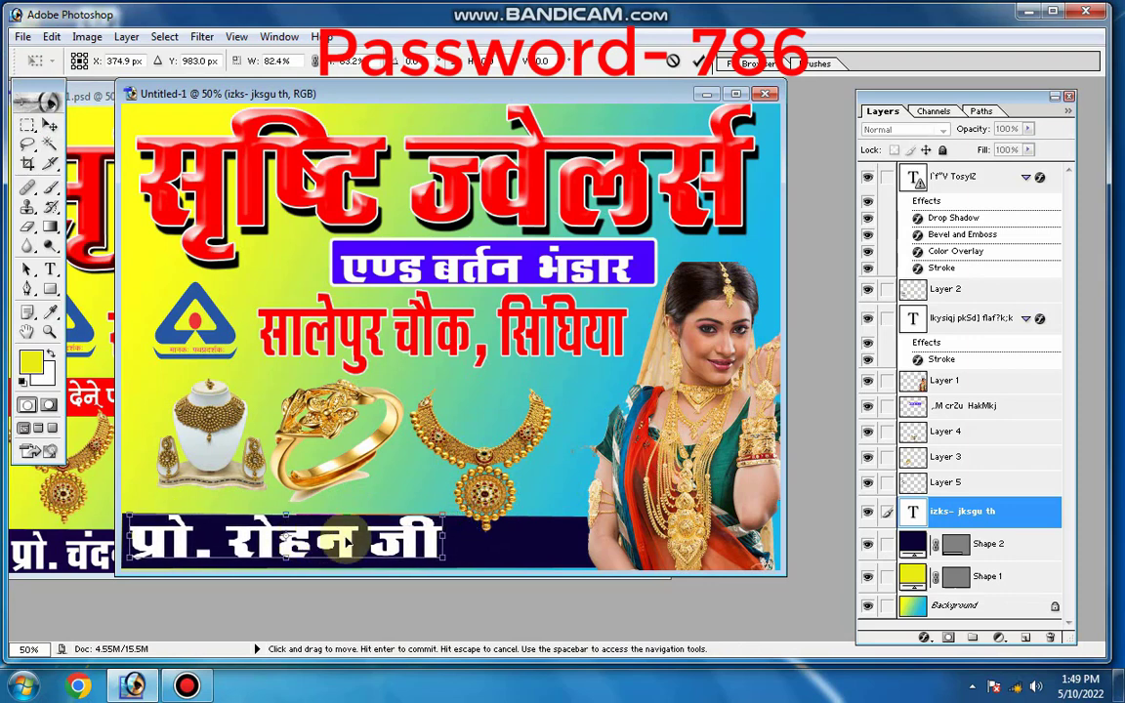
drag(444, 538, 363, 535)
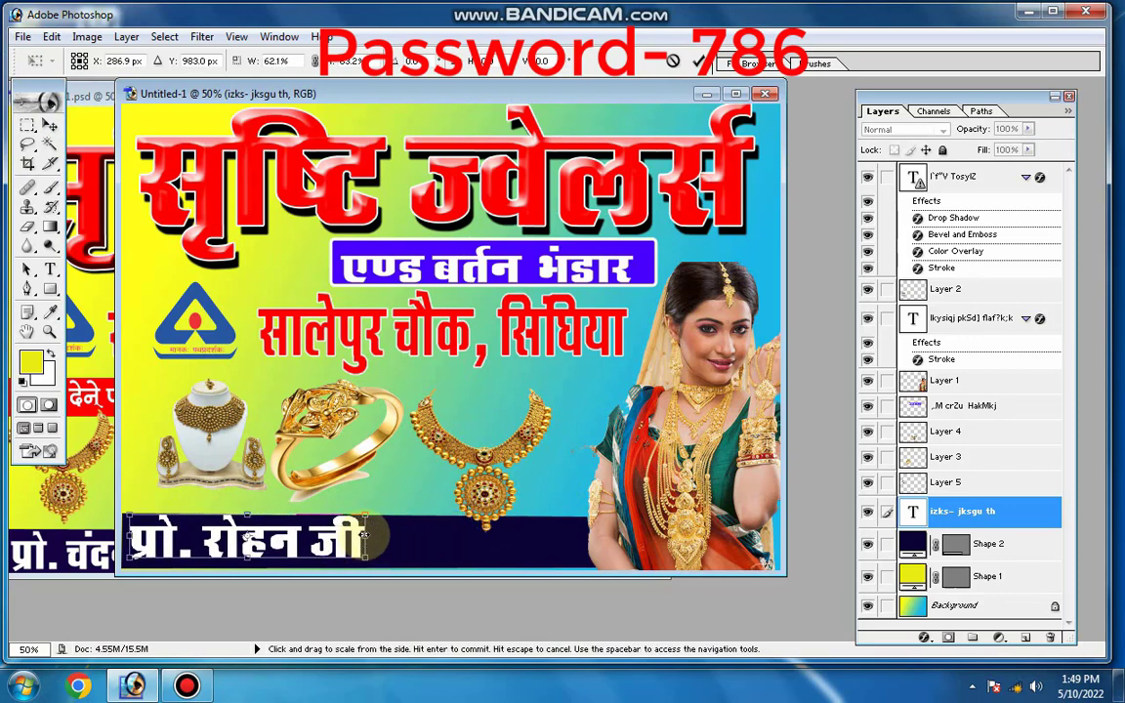
drag(243, 558, 244, 569)
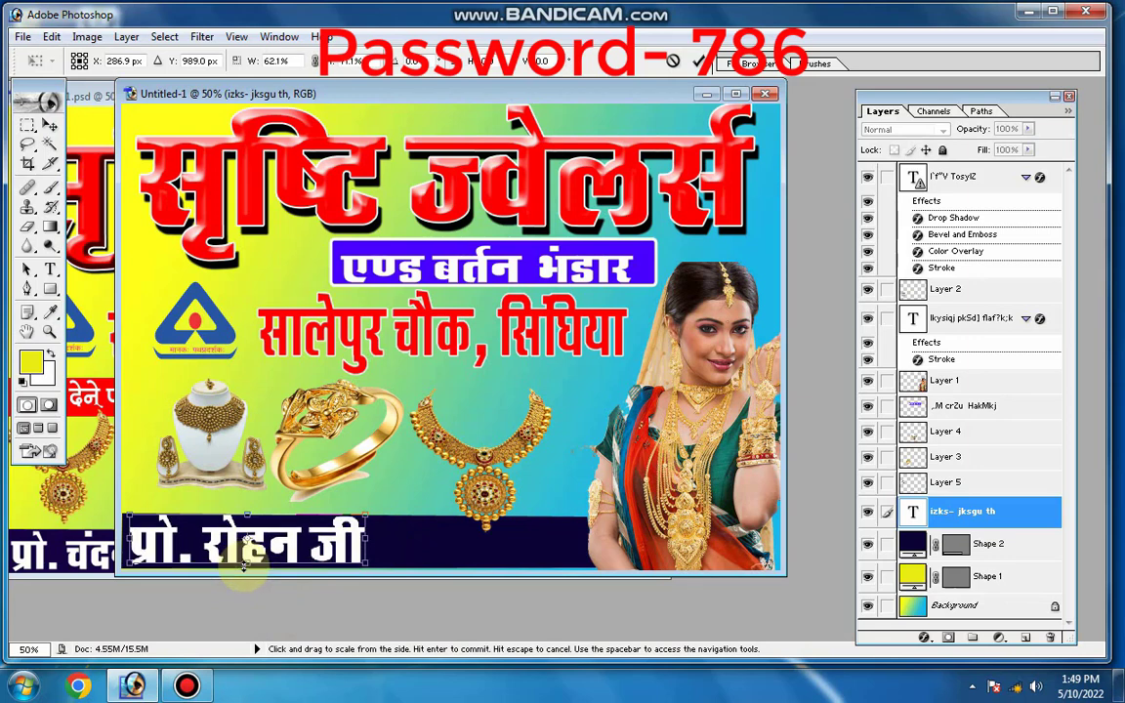
key(Return)
Append a comma, मो. and the mobile number to the proprietor line on the navy strip, and commit the text
click(283, 483)
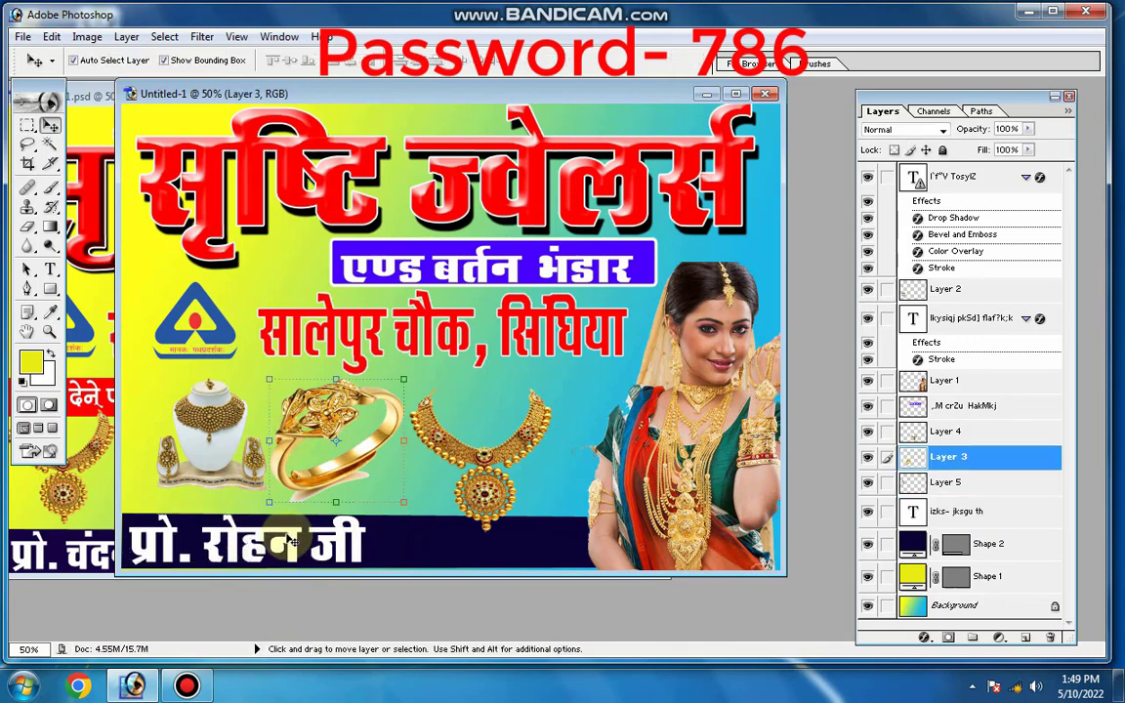
click(290, 540)
click(284, 540)
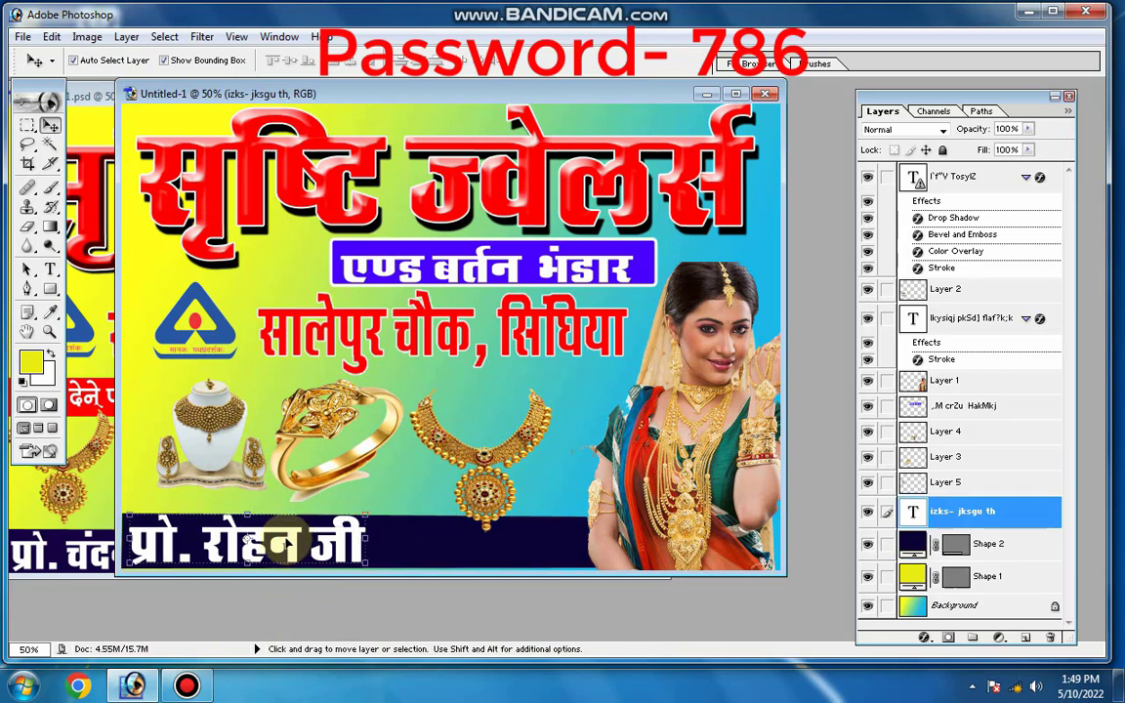
click(50, 268)
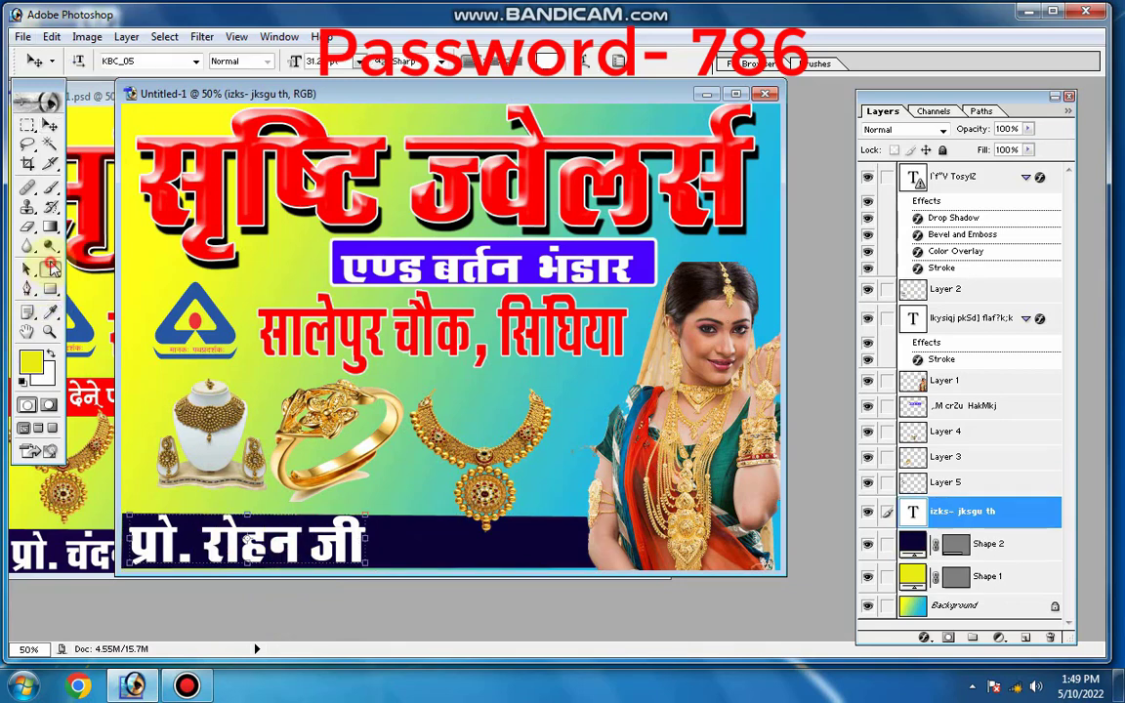
click(325, 552)
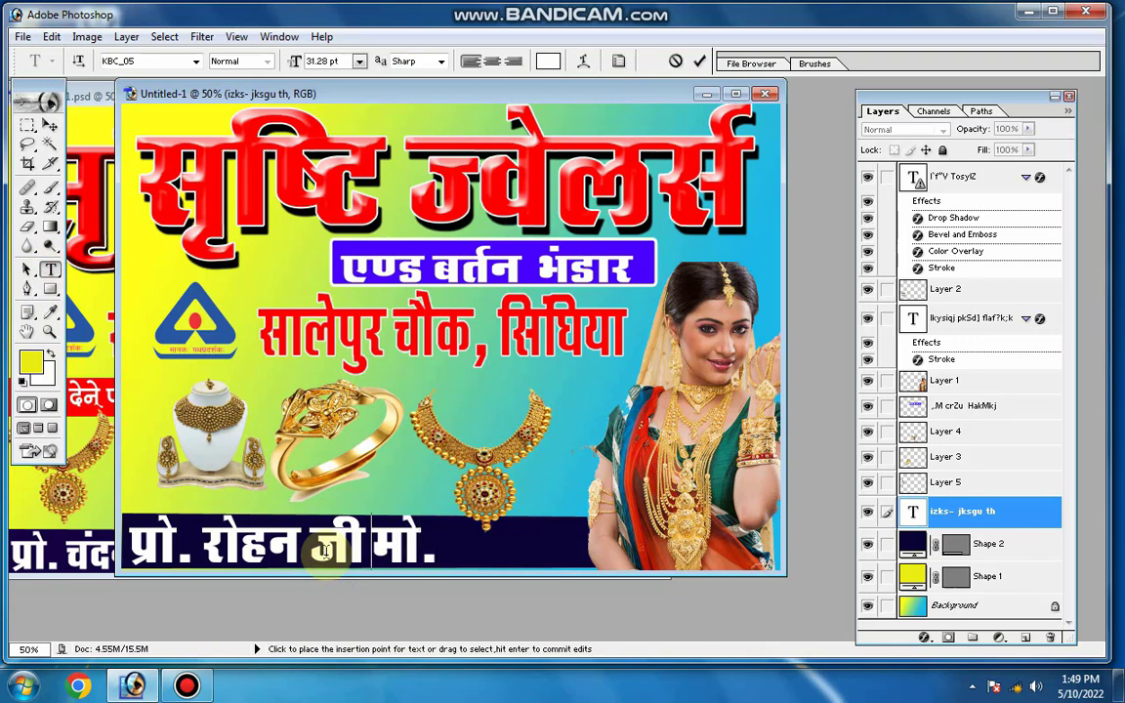
text(,)
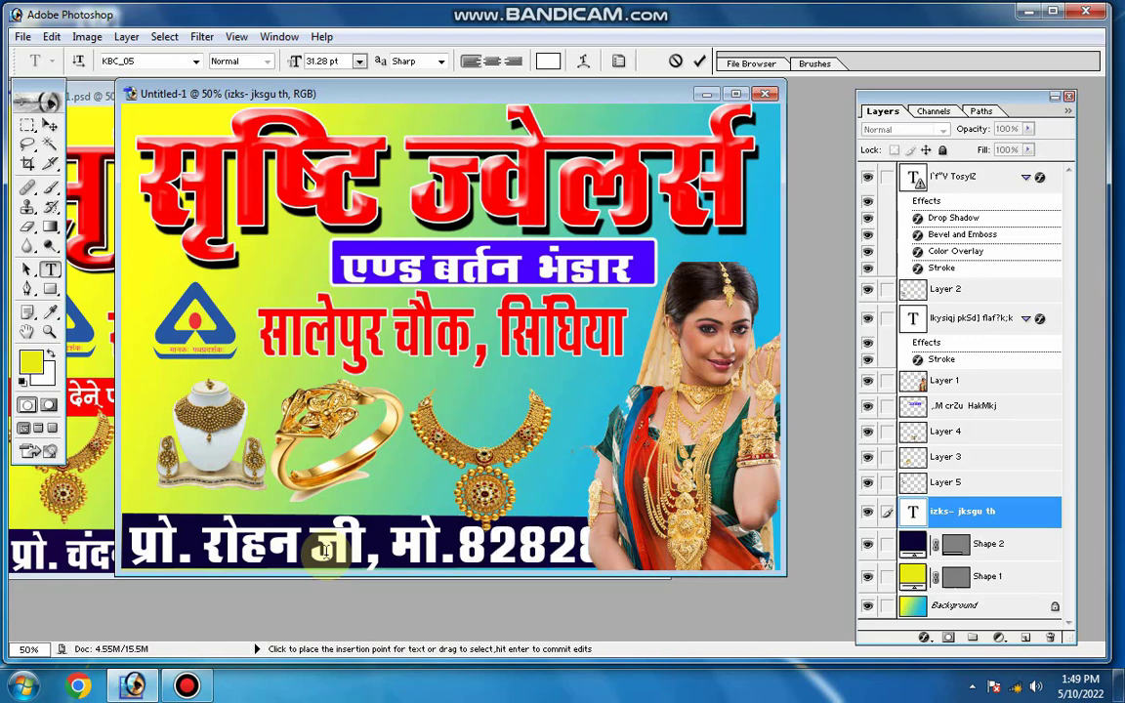
click(48, 126)
click(31, 127)
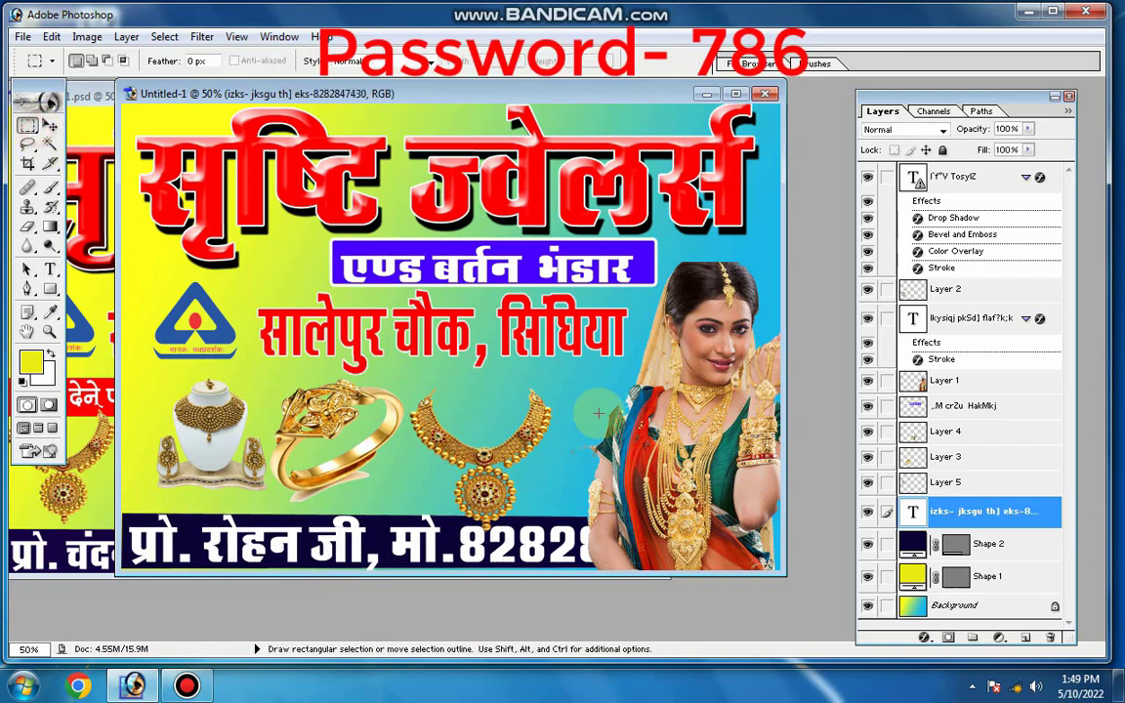
Narrow the proprietor and mobile text to 71.9% width so it ends before the woman's picture, and apply the transform
click(53, 125)
drag(758, 515, 583, 516)
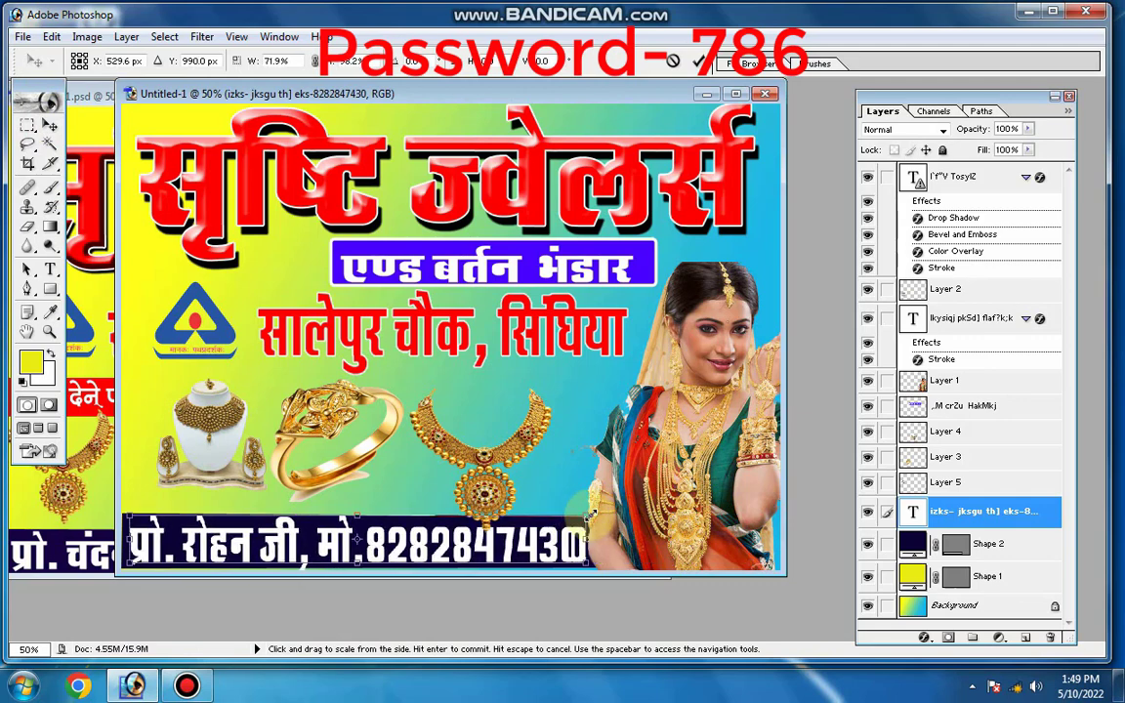
key(Return)
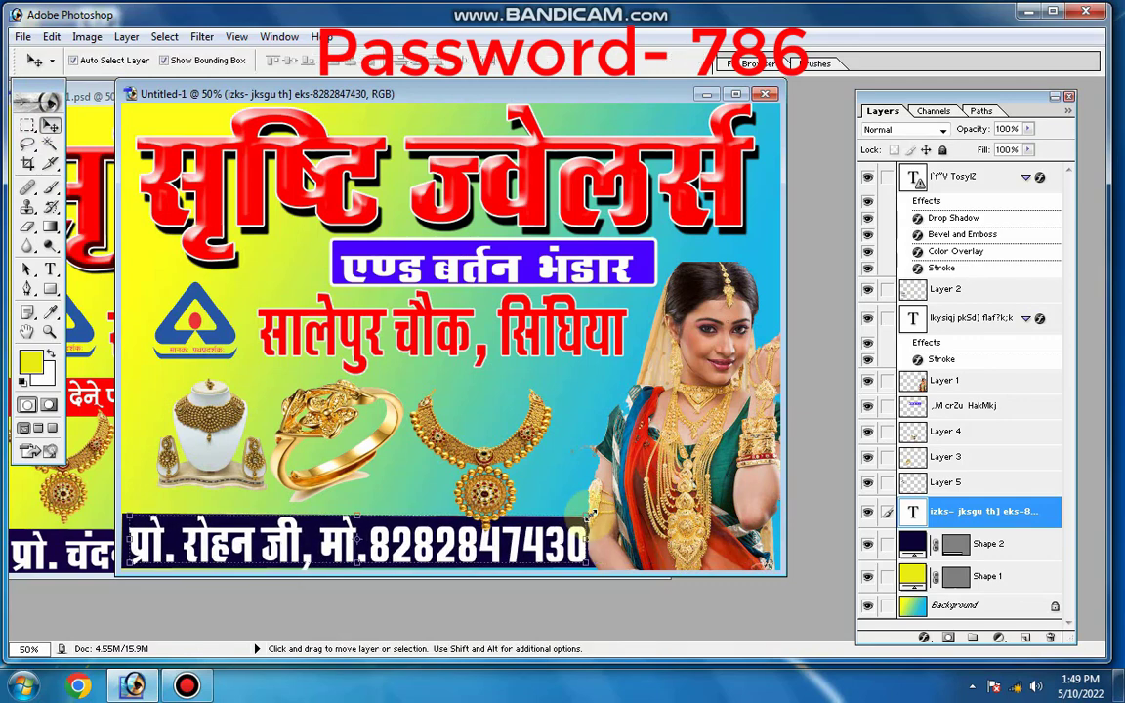
Space out the jewellery pictures in their row, moving the necklace up and right and the ring slightly right, then deselect them
click(487, 468)
drag(487, 469, 514, 457)
mouse_move(333, 431)
mouse_down()
mouse_move(322, 435)
mouse_move(352, 430)
mouse_up()
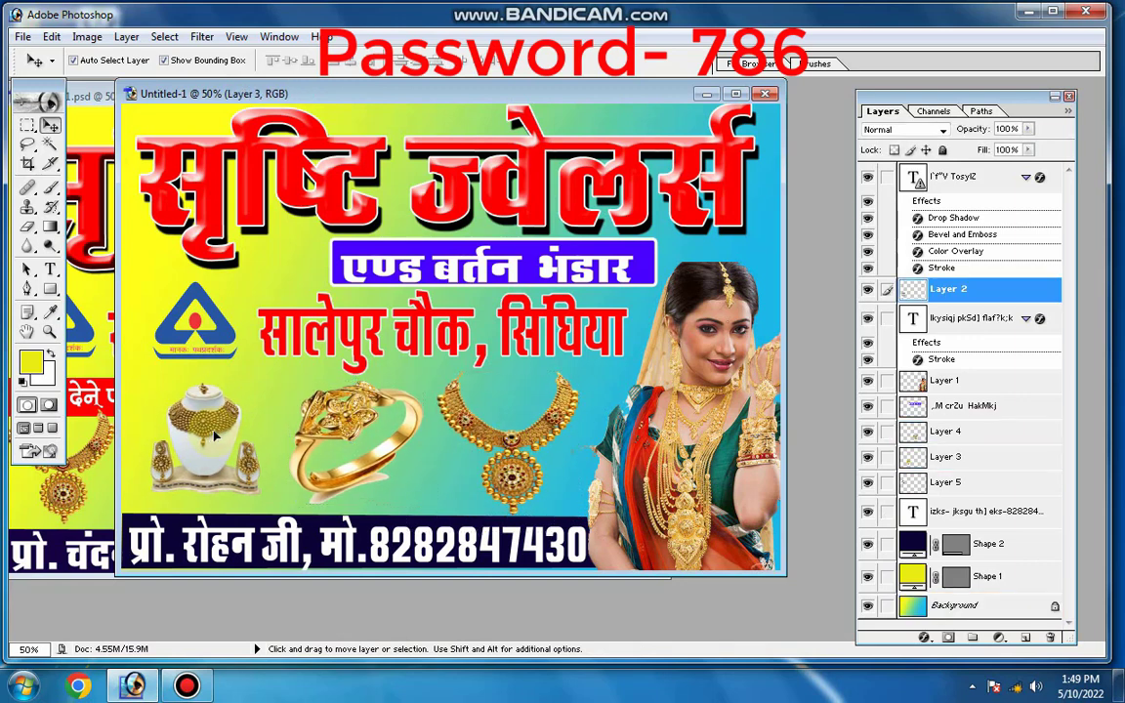
click(715, 130)
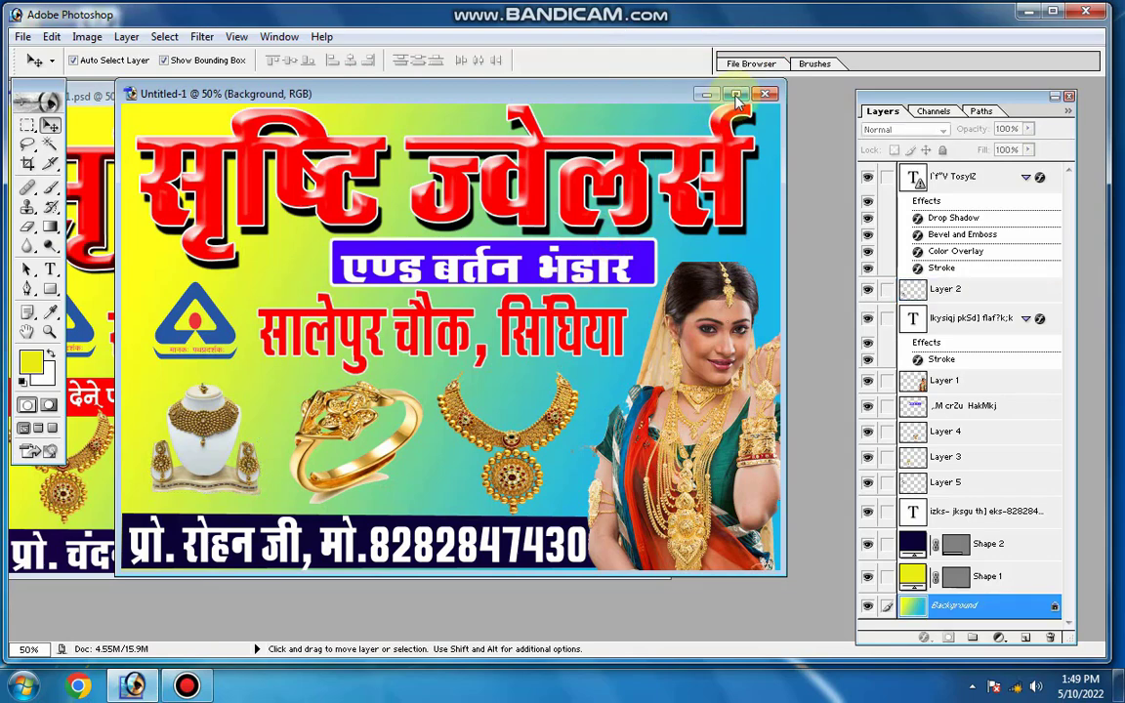
Maximize the banner document with the Layers palette closed, and shift the triangular logo slightly left
click(736, 93)
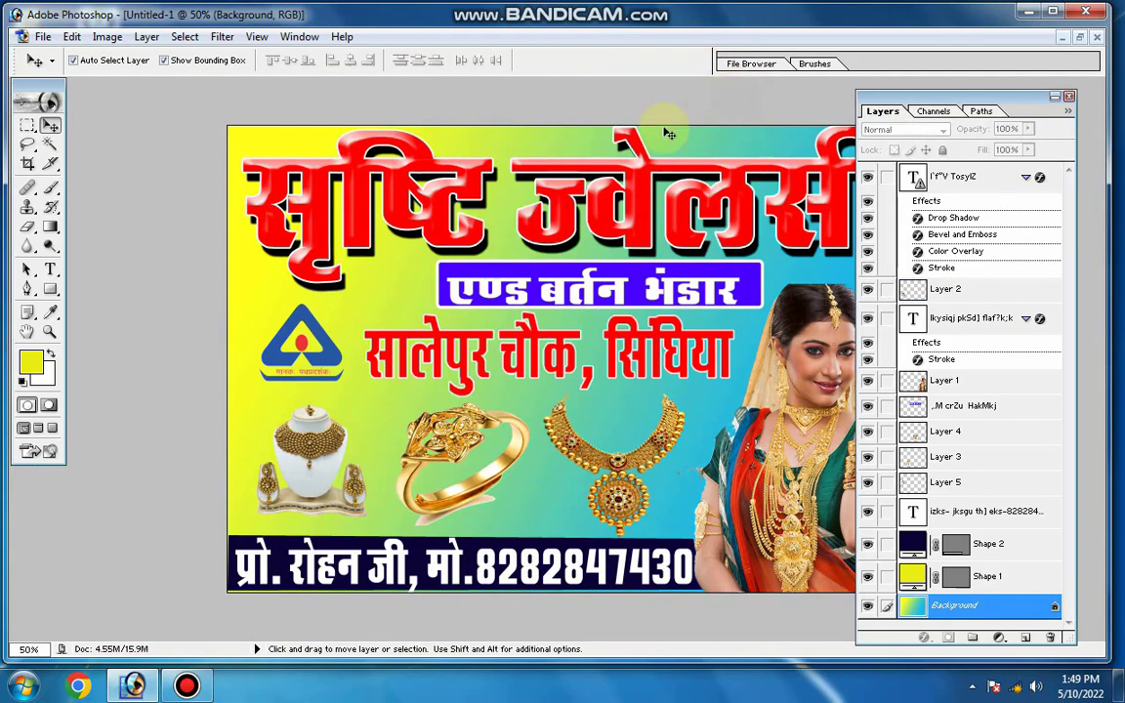
click(1069, 98)
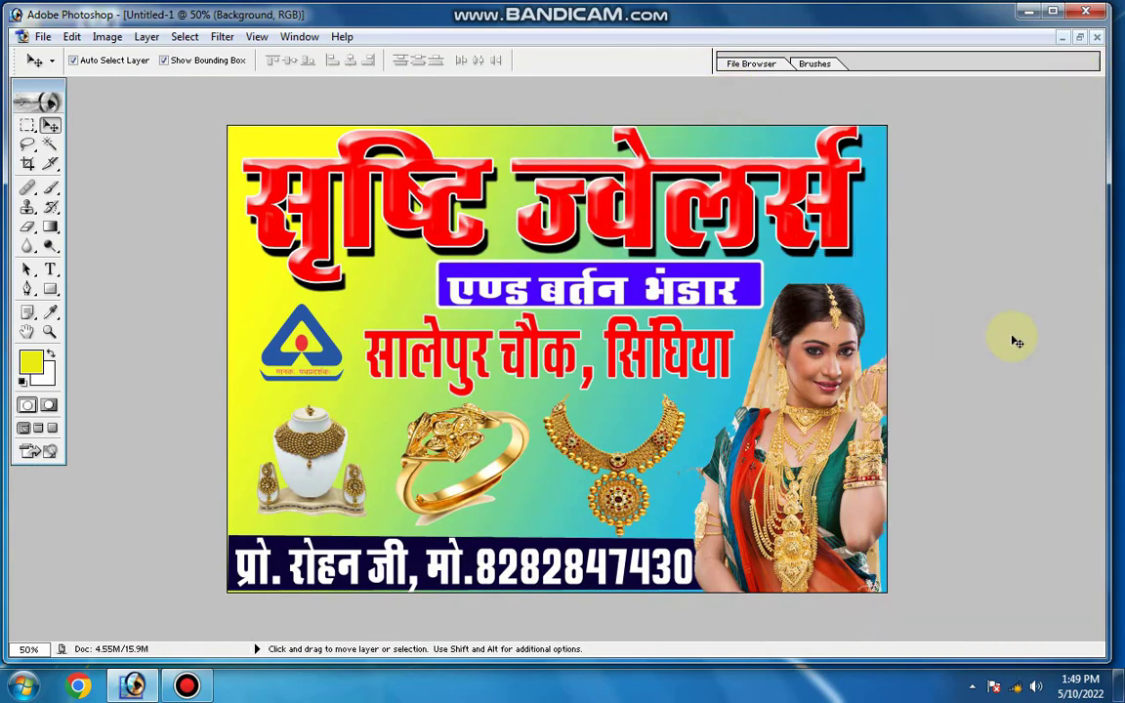
drag(321, 347, 313, 346)
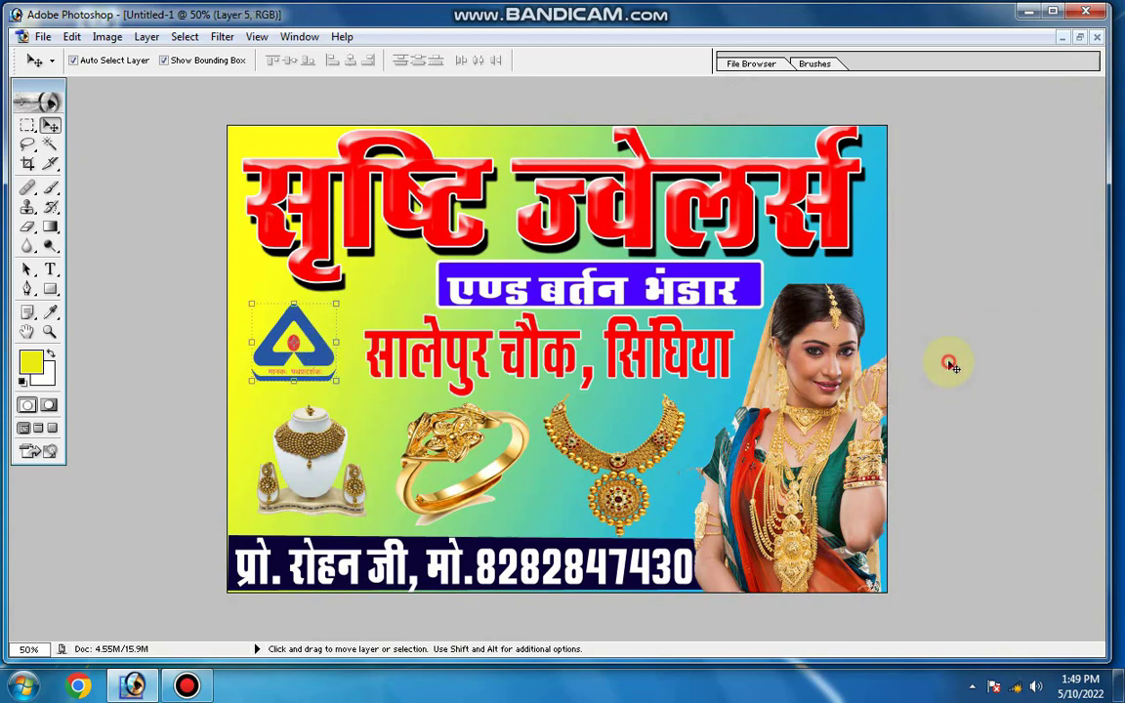
Save the banner to the Desktop in Photoshop PSD format with layers kept
key(ctrl+s)
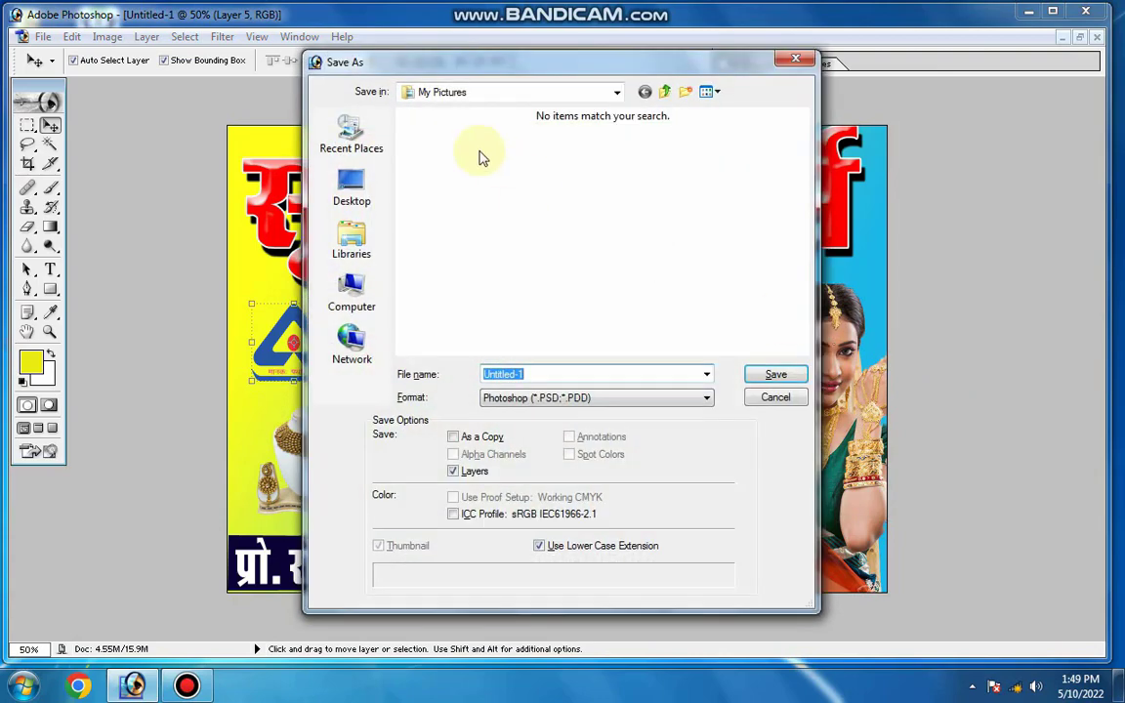
click(356, 187)
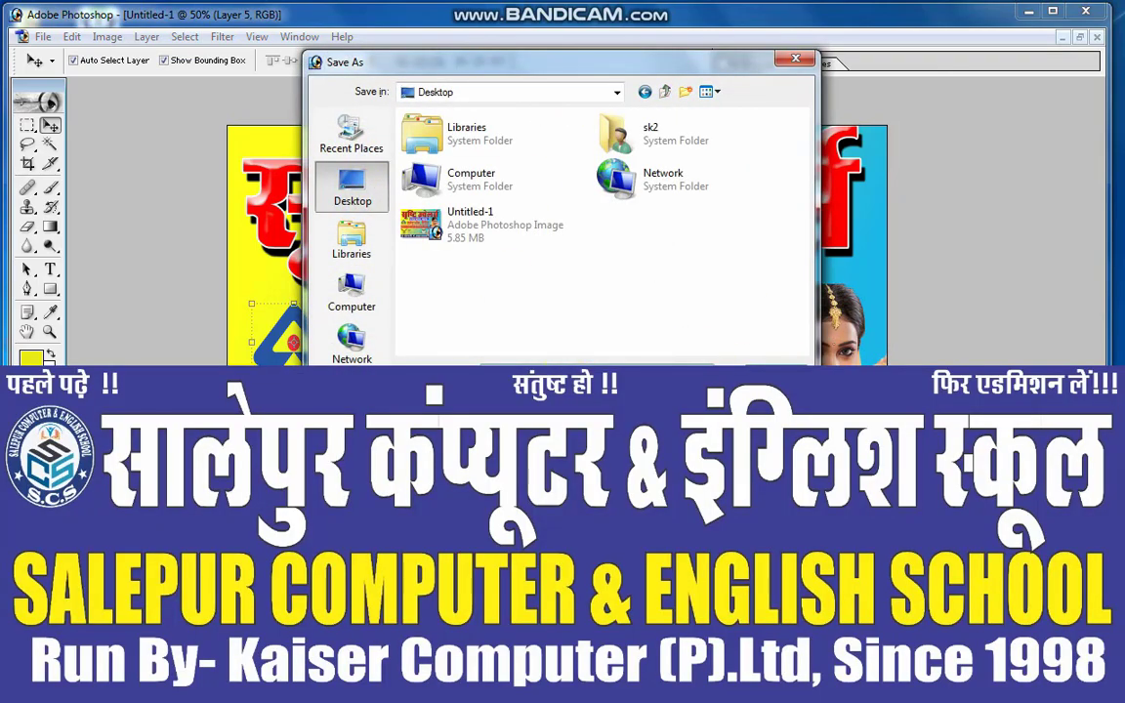
key(Return)
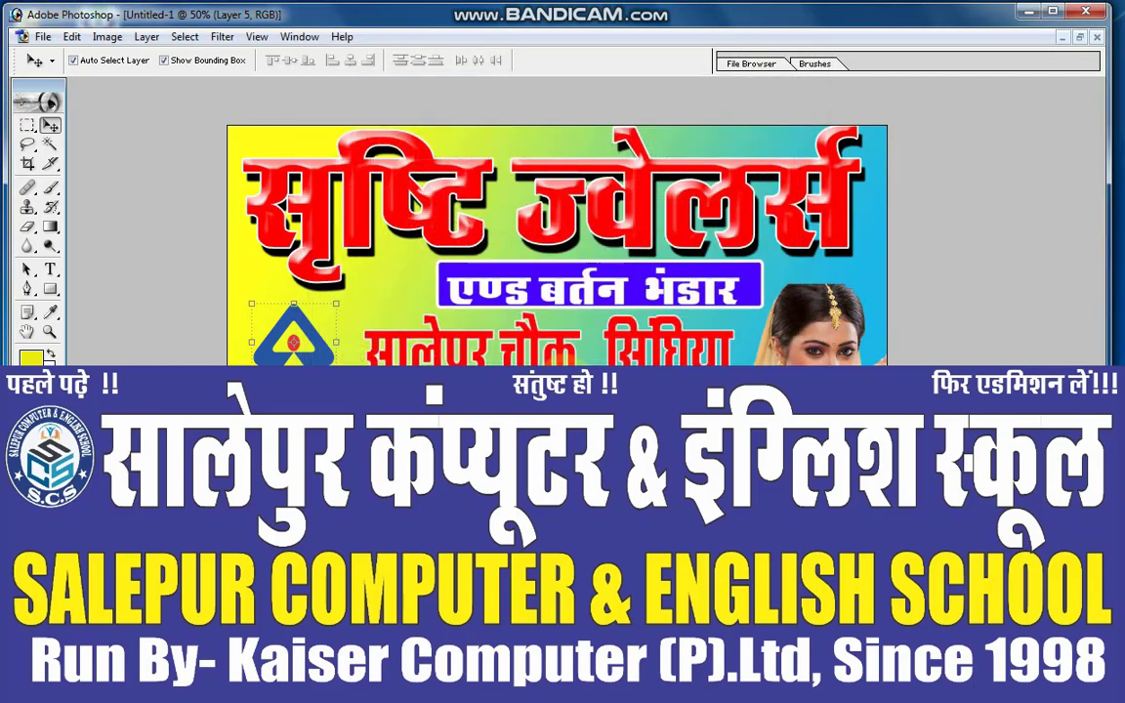